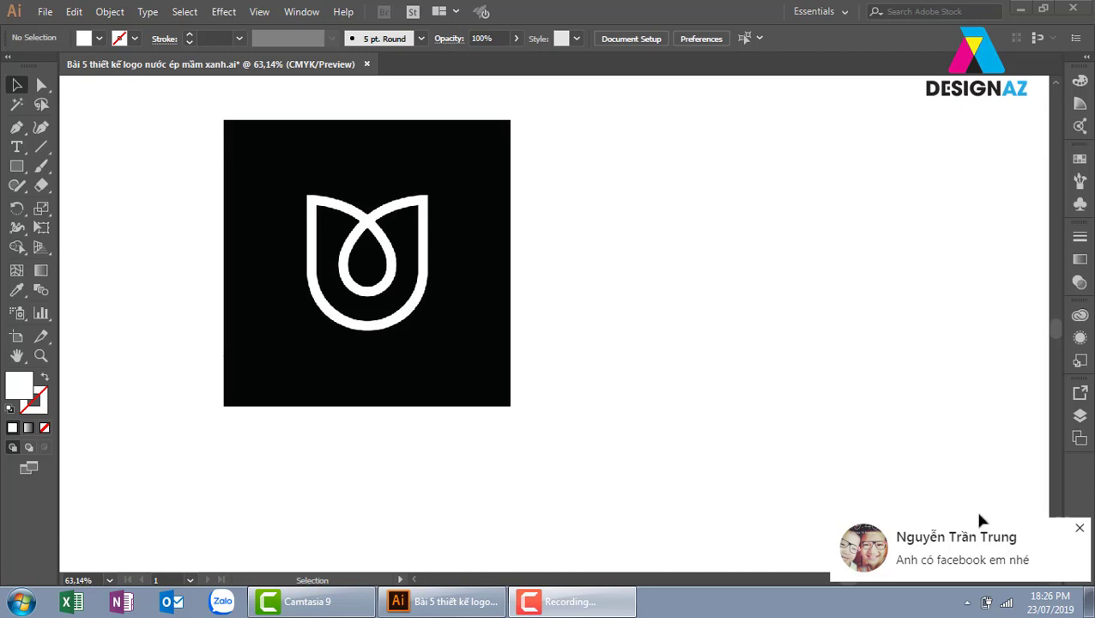
- Dismiss the chat notification and disable the Wireless Network Connection adapter in the Windows network settings
click(1079, 528)
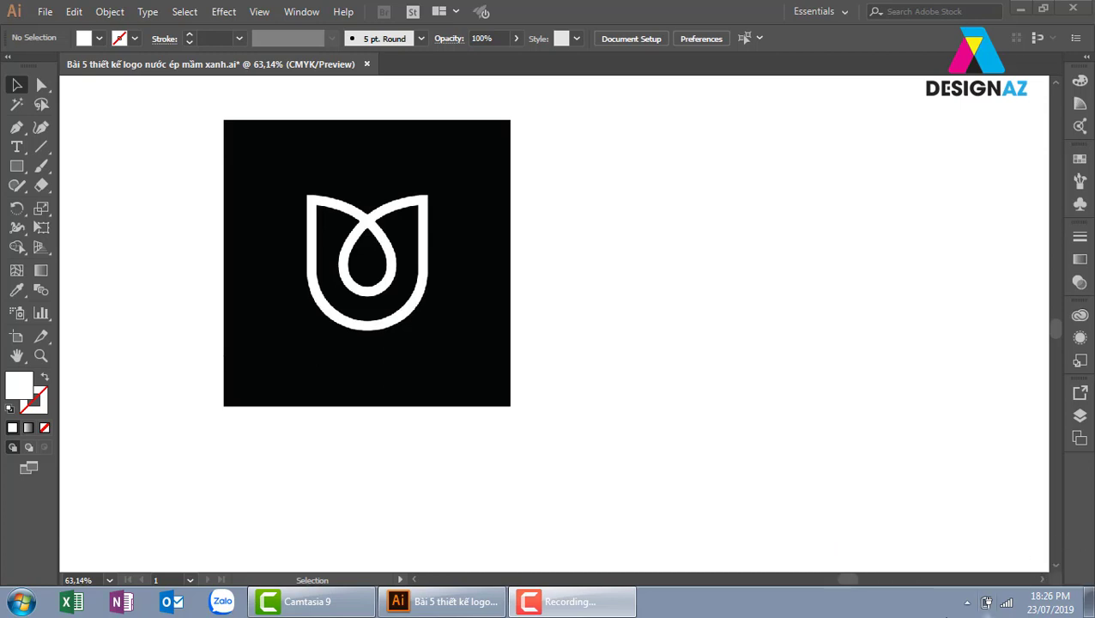
click(1006, 603)
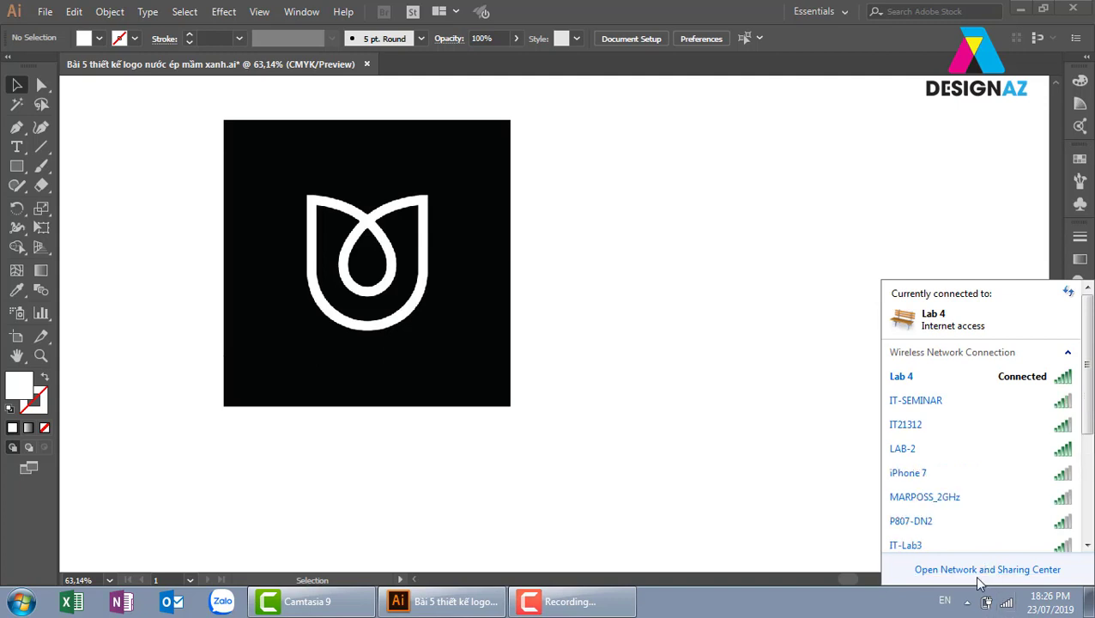
click(981, 570)
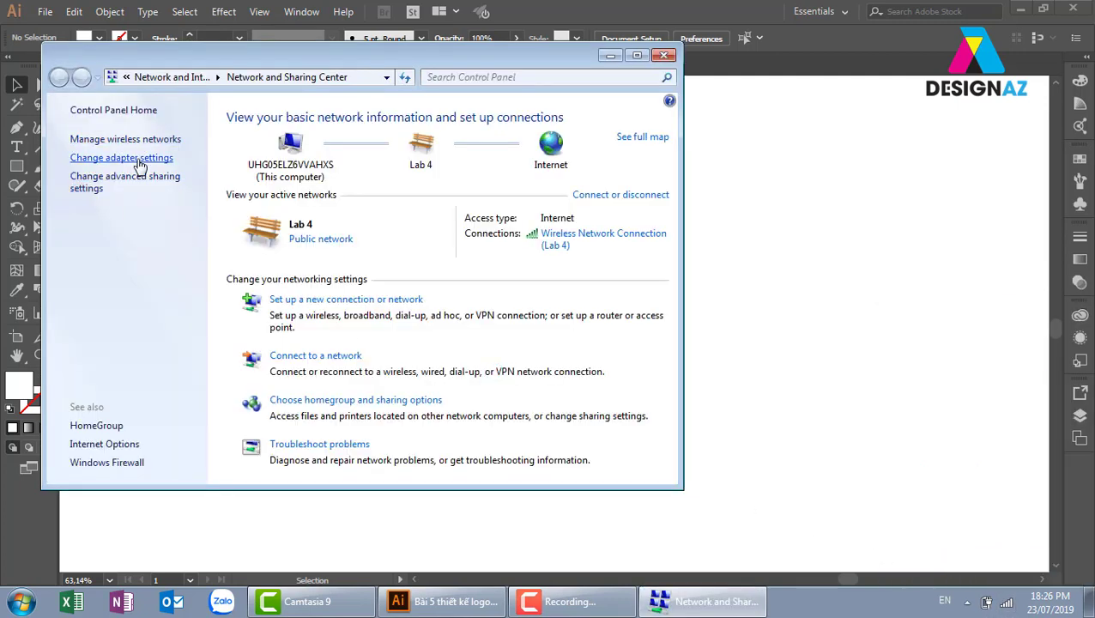
click(137, 160)
right_click(566, 140)
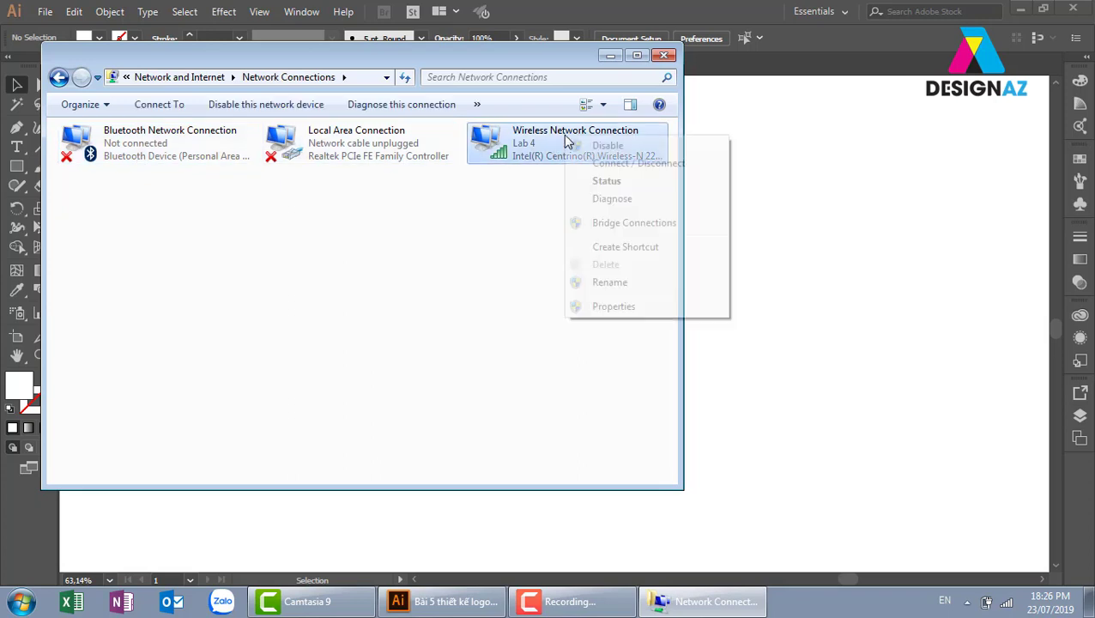
click(604, 146)
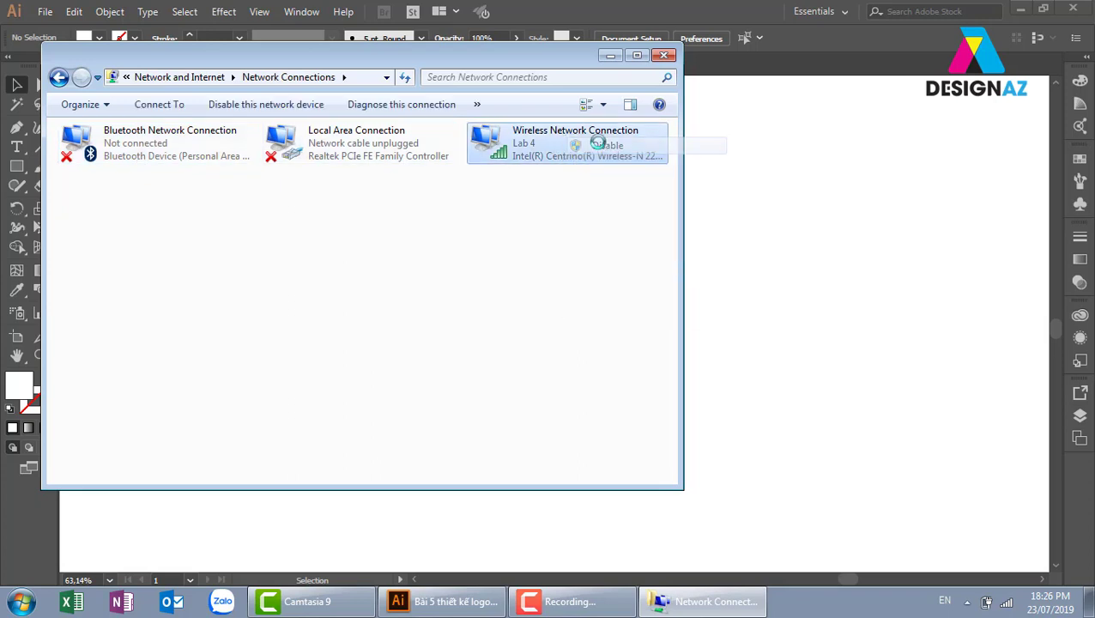
click(610, 57)
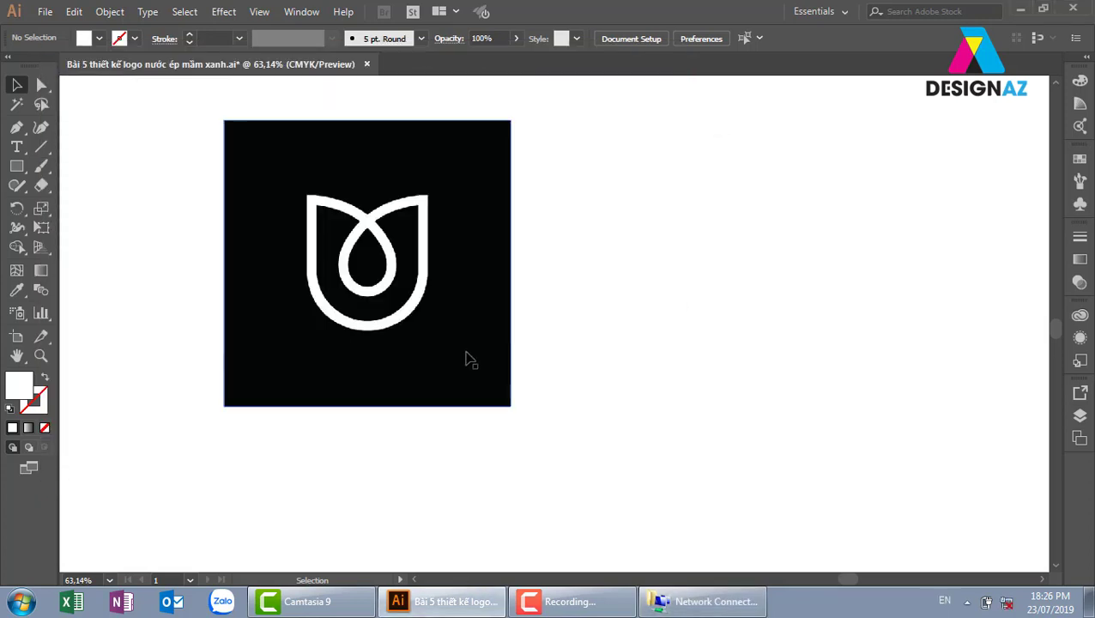
- Add the text "Mam xanh" beside the logo image and enlarge it to about 160 pt
click(468, 357)
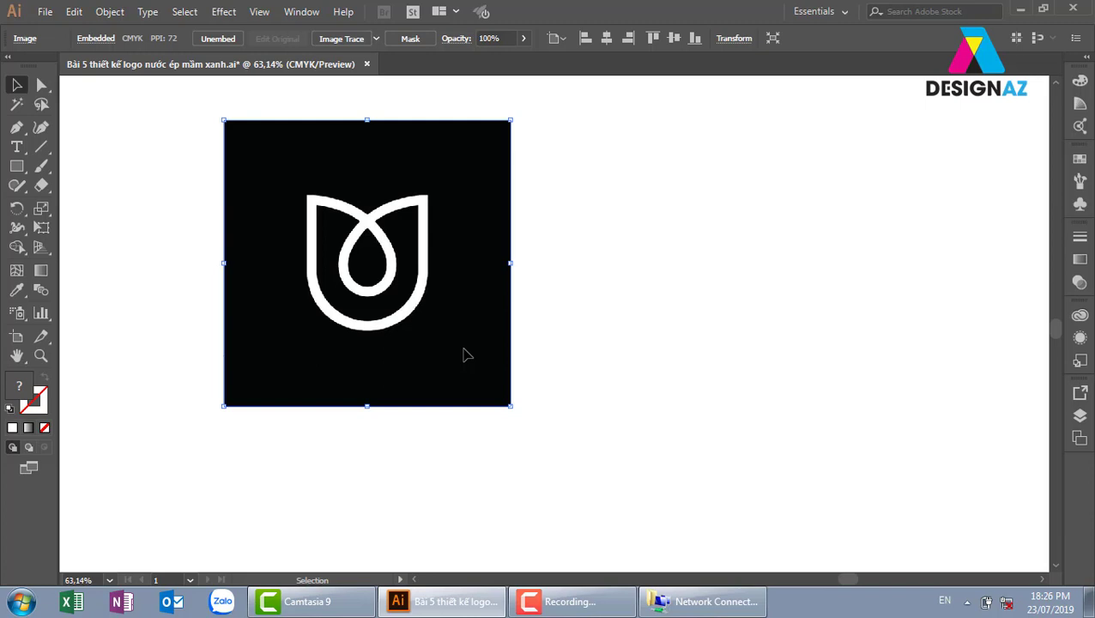
click(16, 146)
click(716, 318)
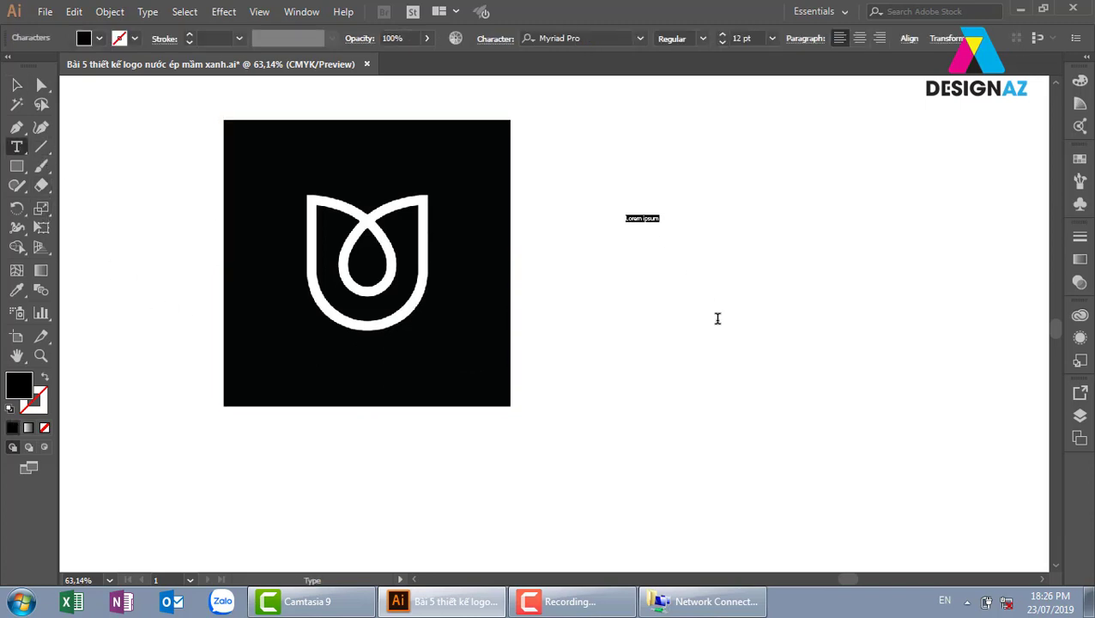
text(Mam xanh)
click(17, 85)
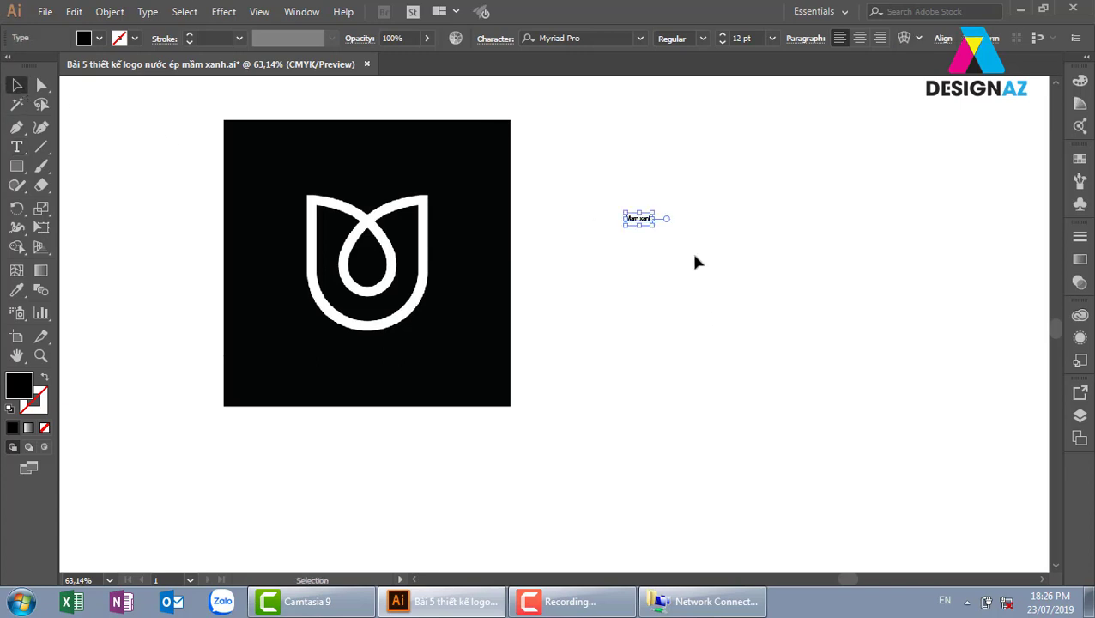
drag(656, 230, 985, 338)
drag(756, 322, 616, 307)
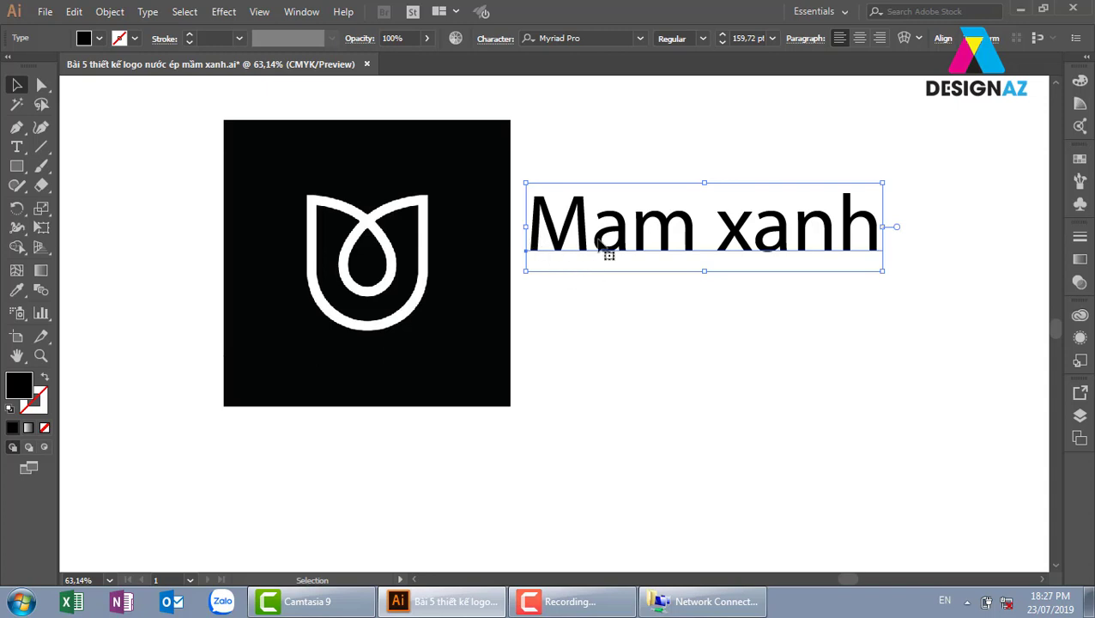
key(ctrl+z)
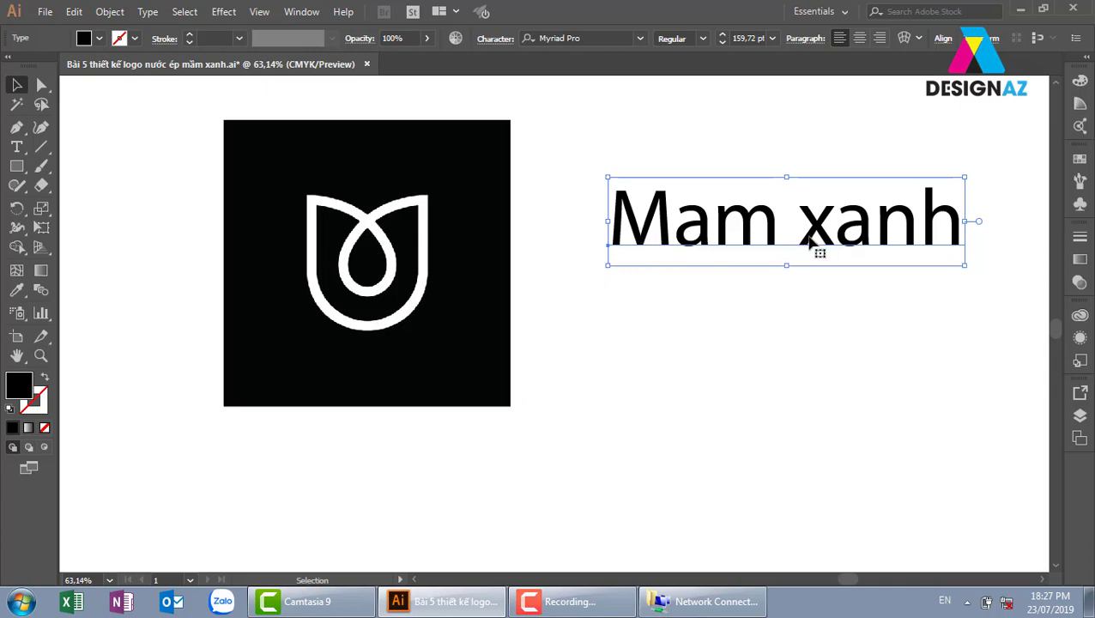
- Move the logo image farther from the text, and try rotating it 90° counterclockwise before undoing the rotation
click(539, 292)
drag(470, 293, 415, 306)
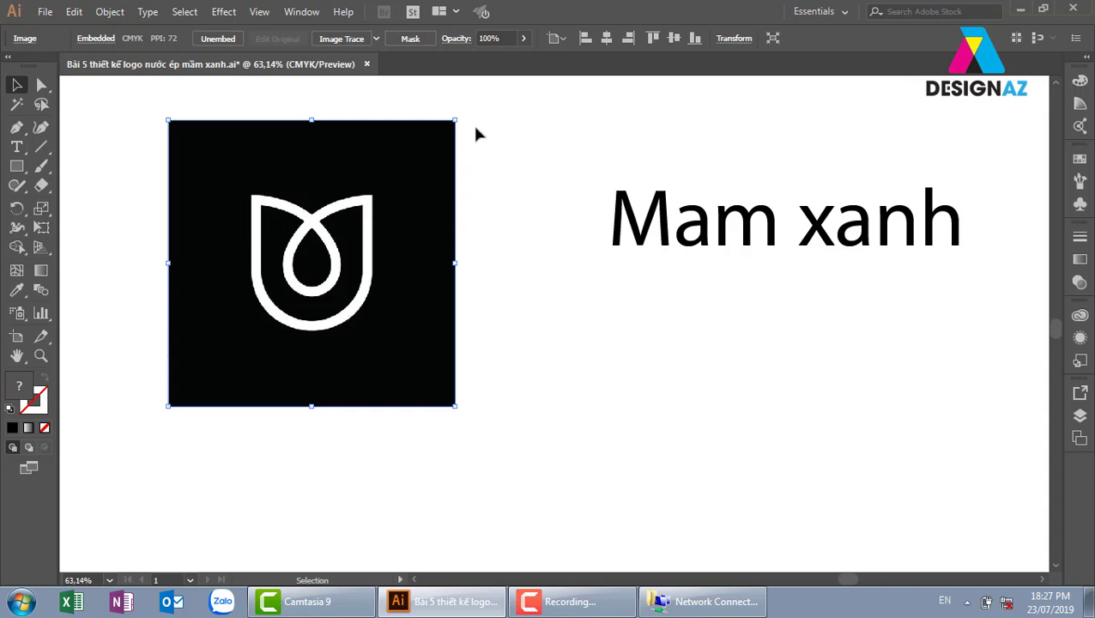
drag(462, 112, 225, 188)
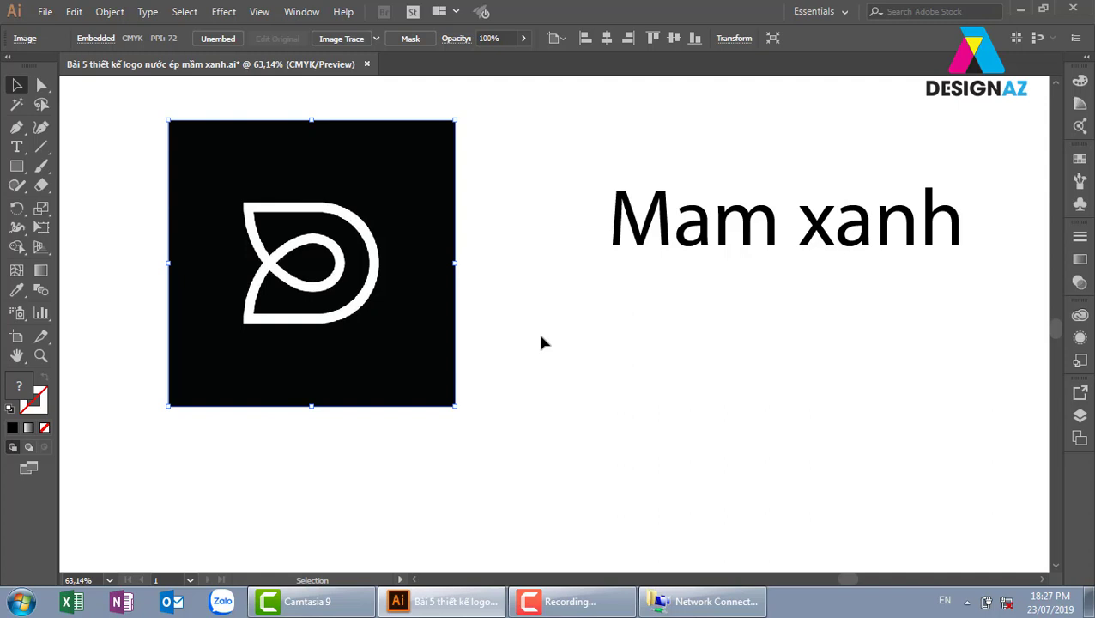
key(ctrl+z)
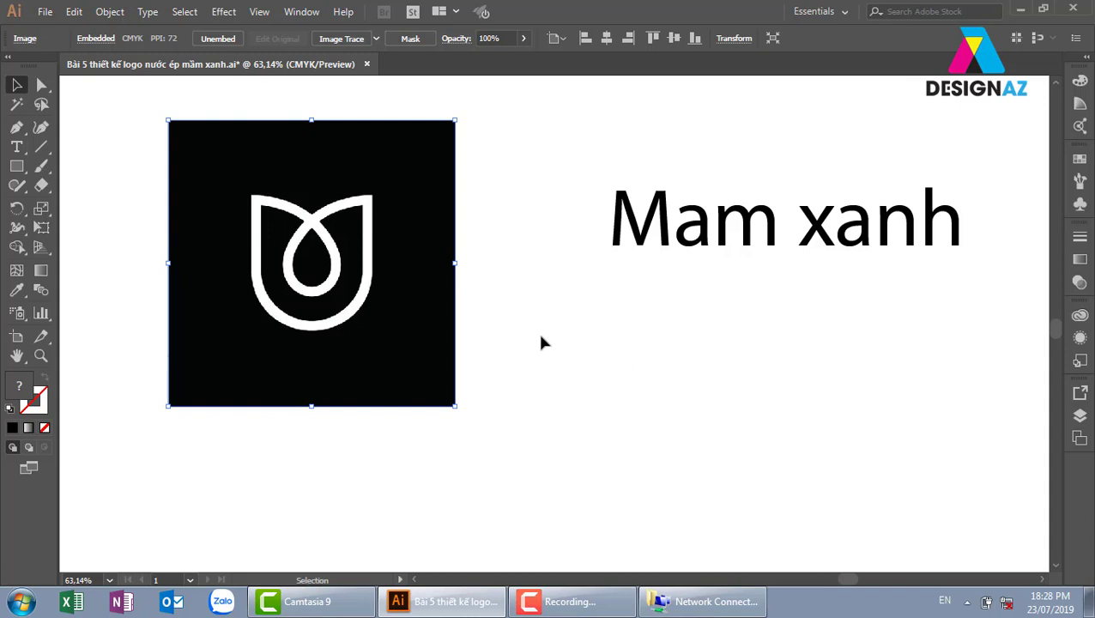
- Trace the logo image with the Default Image Trace preset and expand the tracing into vector paths
scroll(591, 364, left, 5)
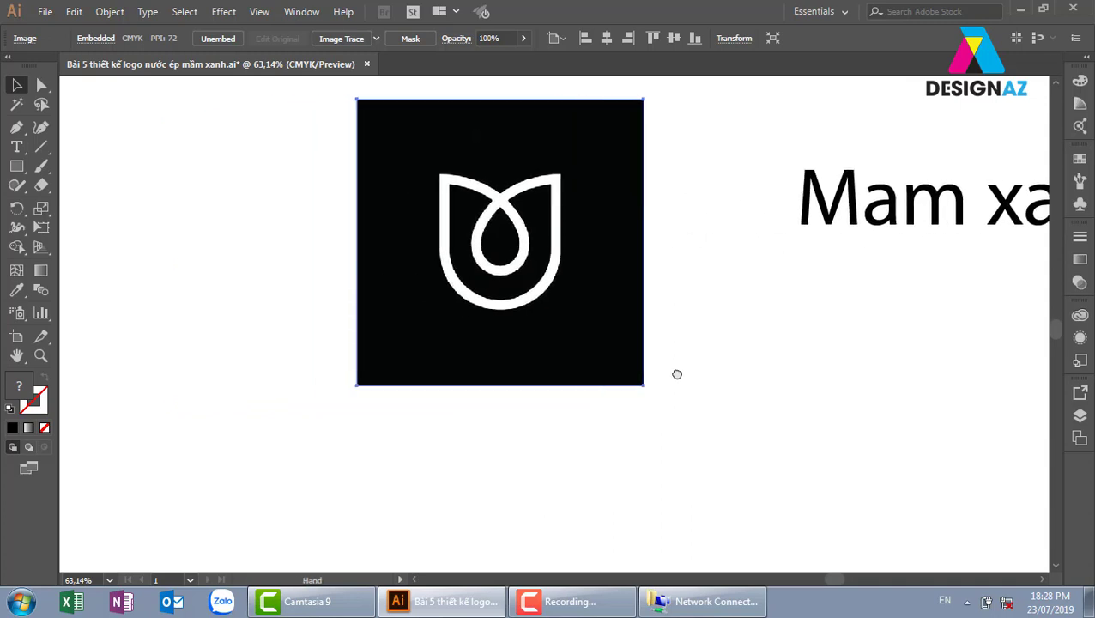
drag(510, 230, 405, 265)
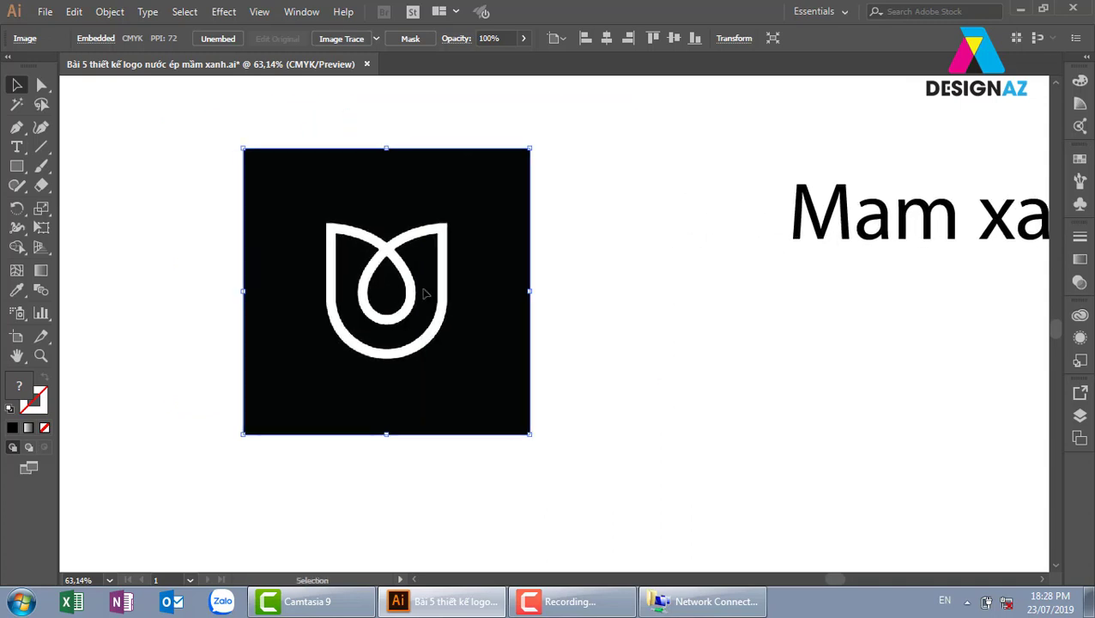
drag(369, 315, 418, 289)
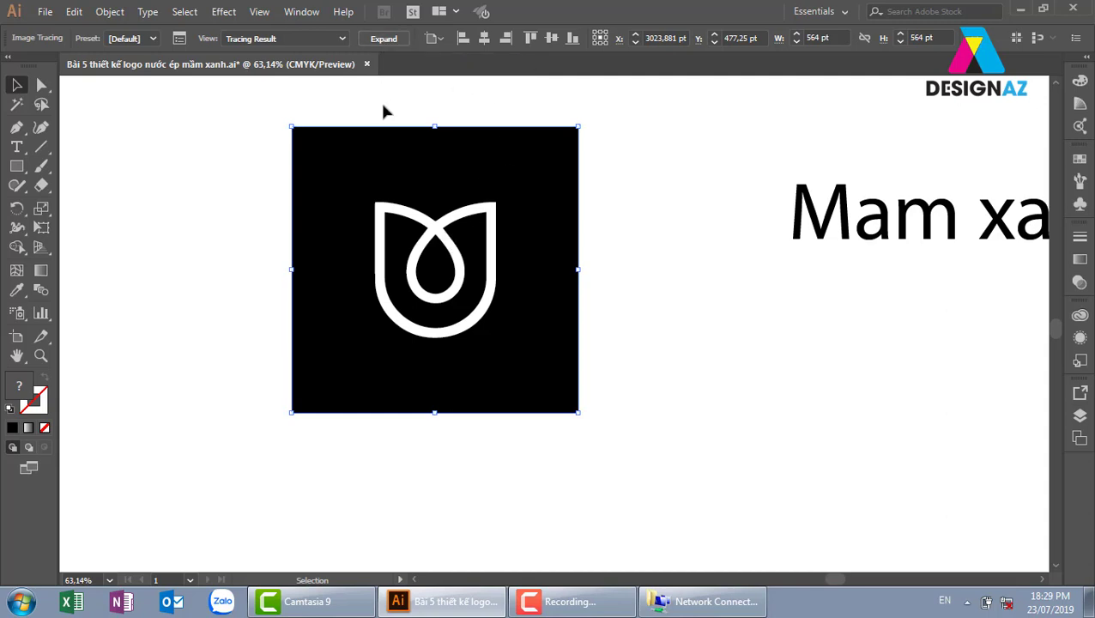
click(395, 40)
drag(563, 269, 635, 263)
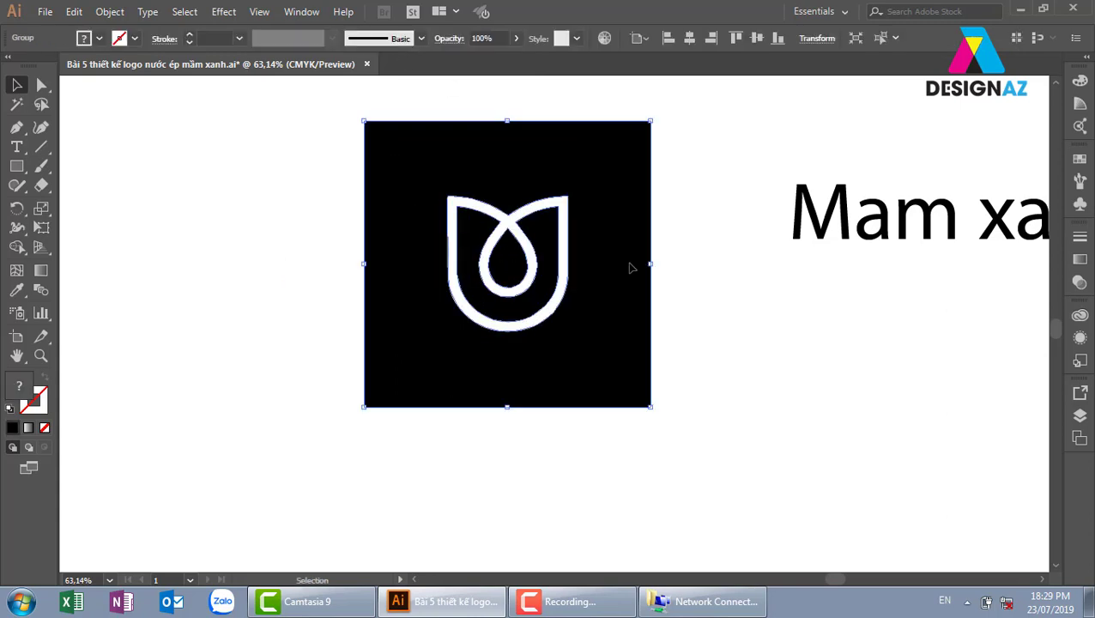
- Ungroup the traced artwork and delete its black background square
right_click(626, 245)
click(677, 359)
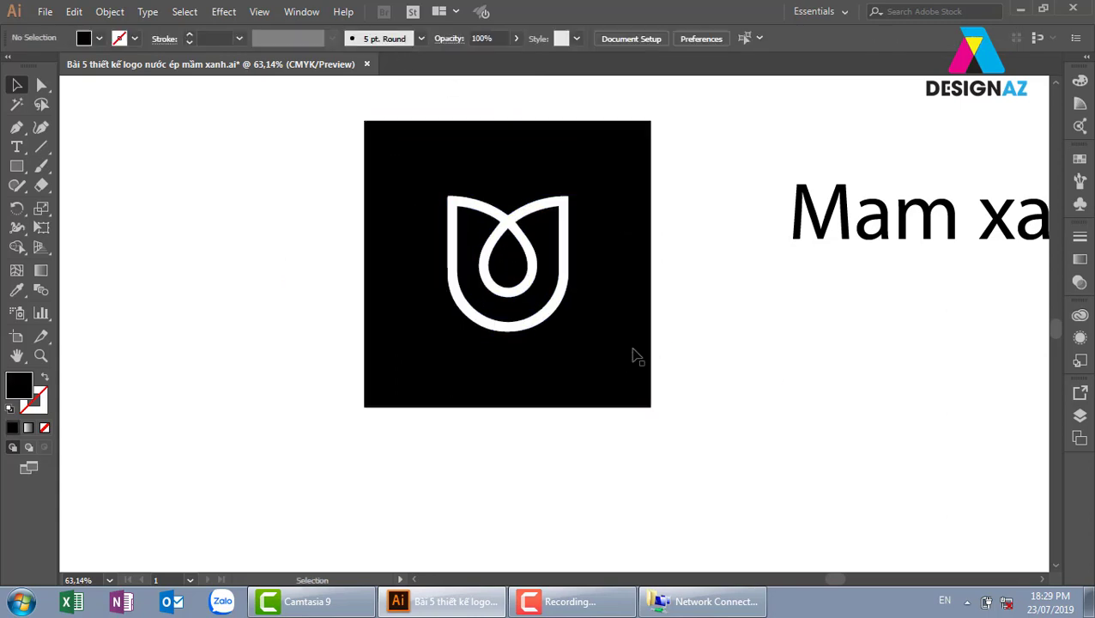
drag(623, 363, 642, 382)
key(Delete)
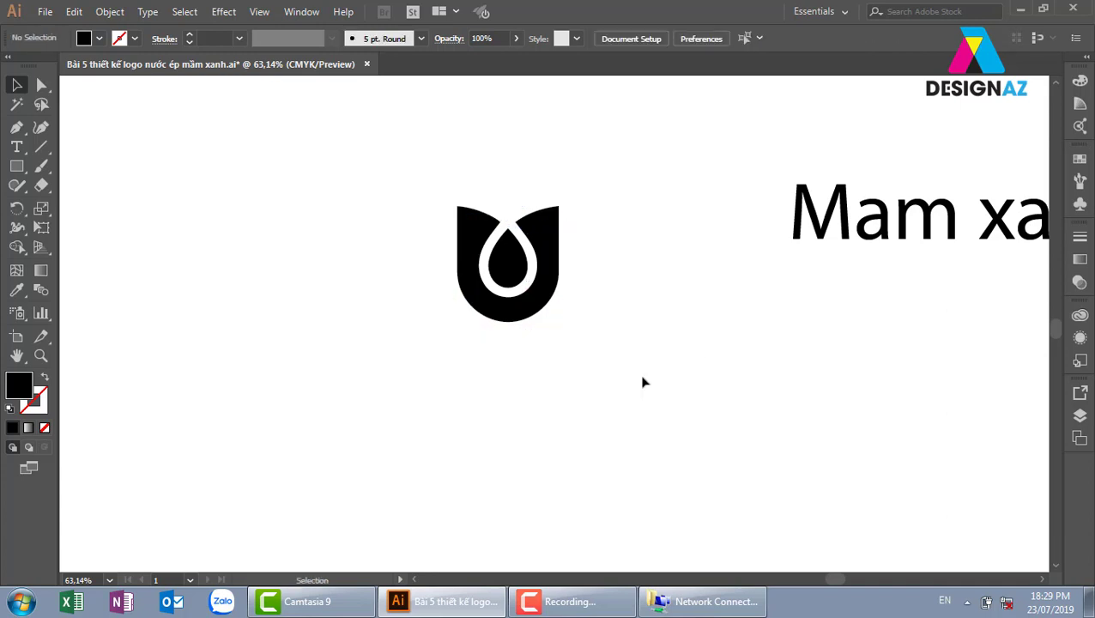
- Try dark green, white and light green fills on the logo outline
click(558, 308)
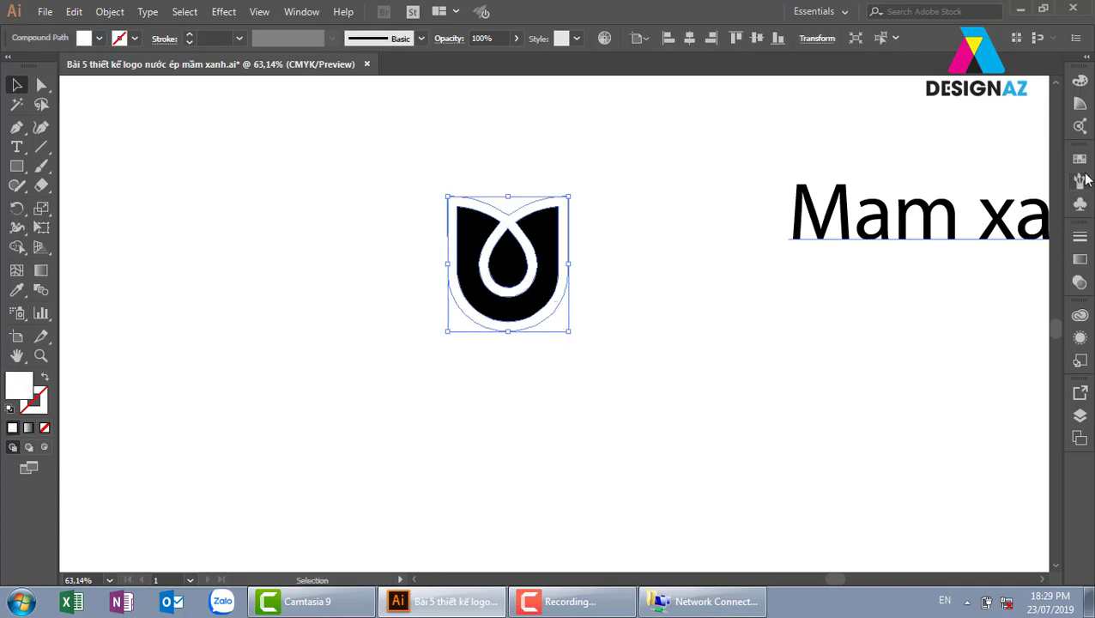
click(1079, 162)
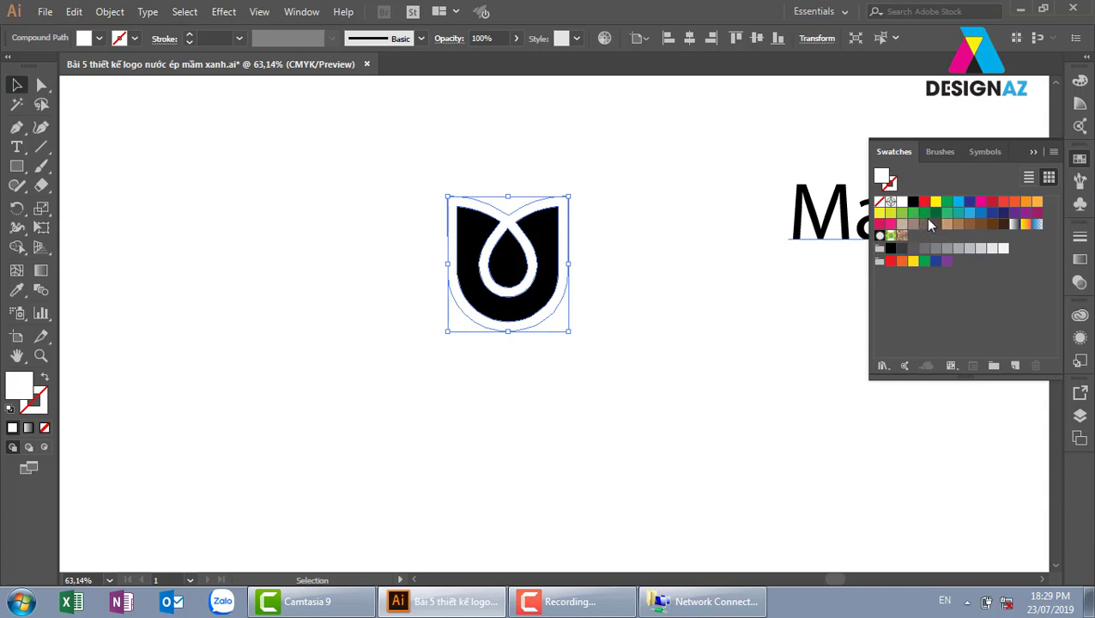
click(937, 216)
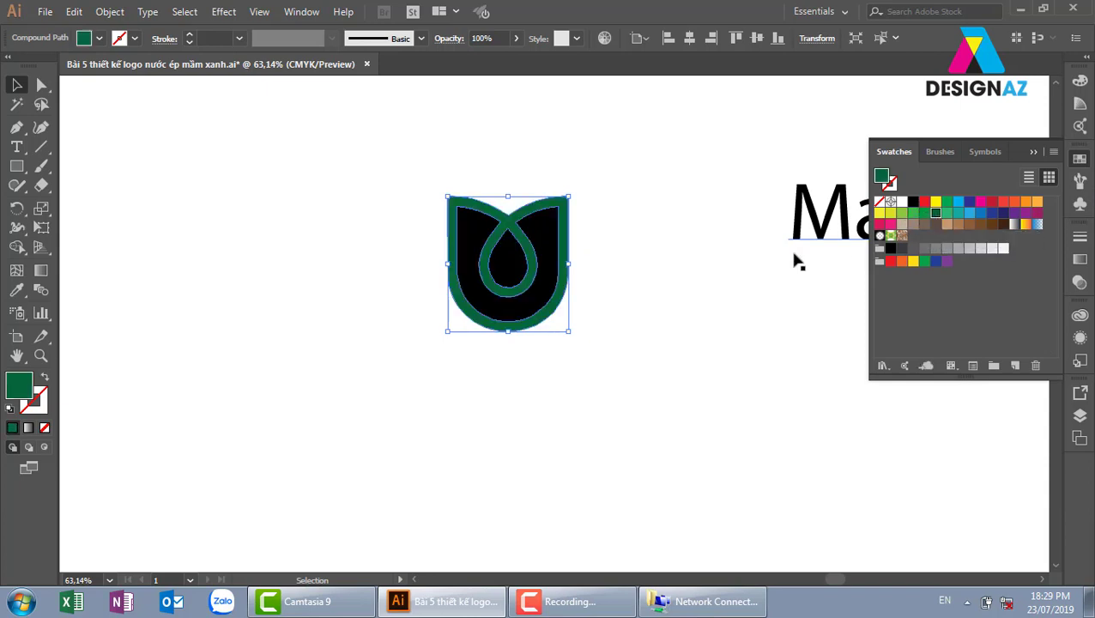
click(901, 203)
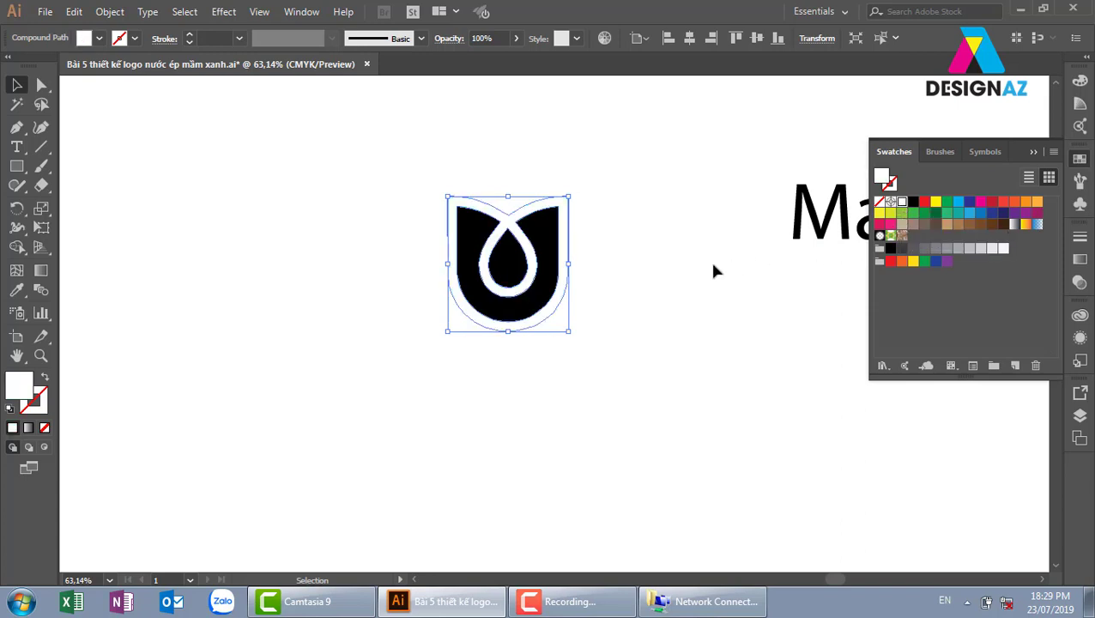
click(902, 214)
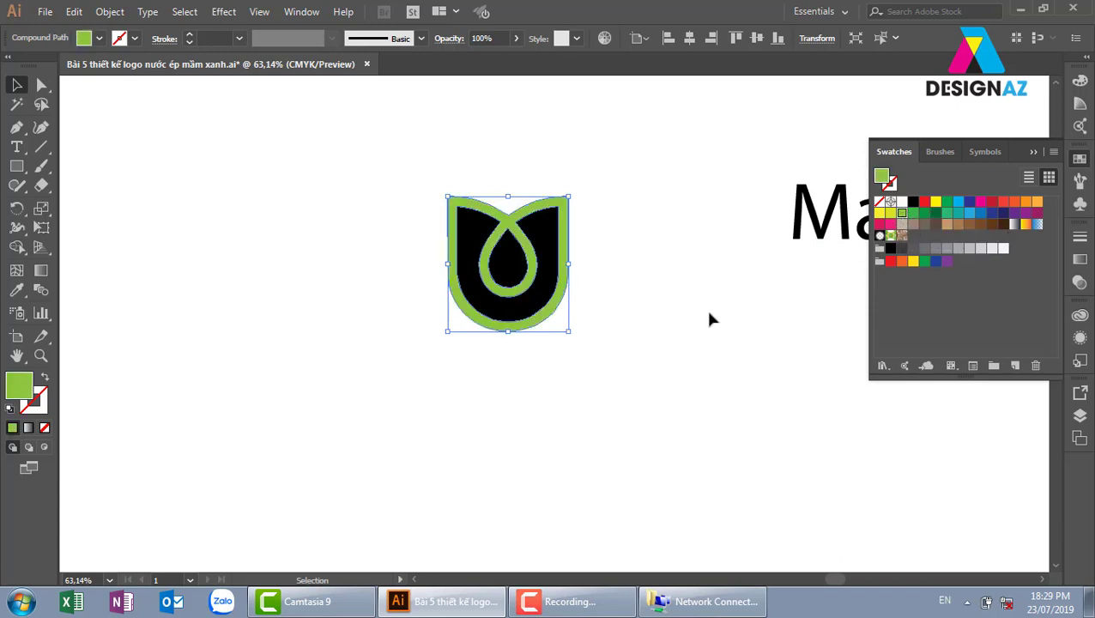
click(705, 309)
- Fill the logo outline with black and the droplet inside it with light green
click(565, 268)
click(912, 201)
click(669, 337)
click(513, 270)
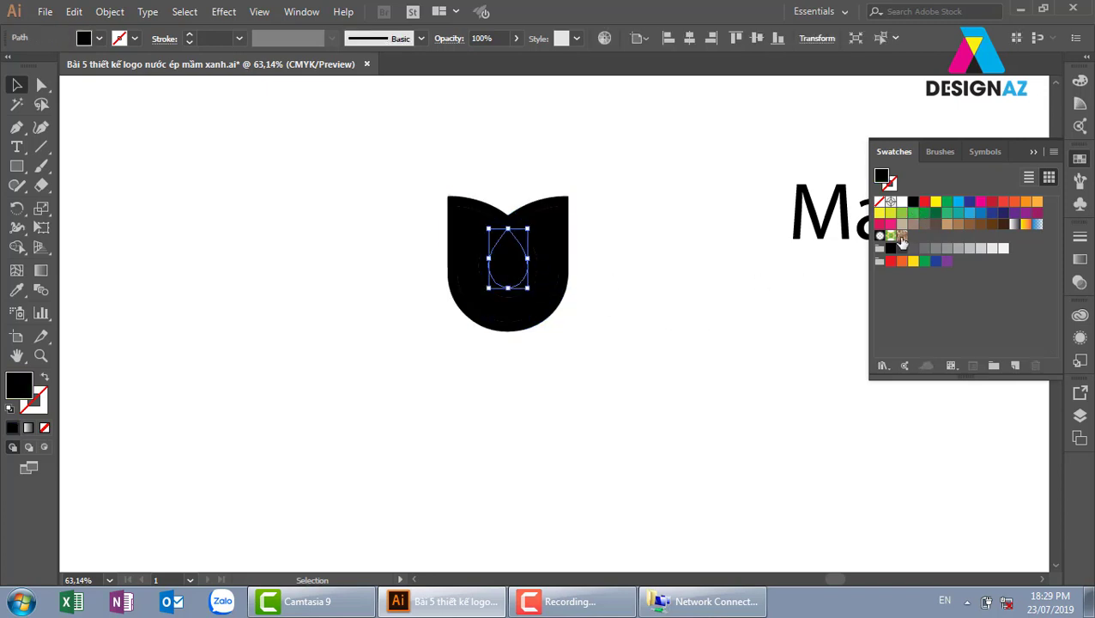
click(901, 214)
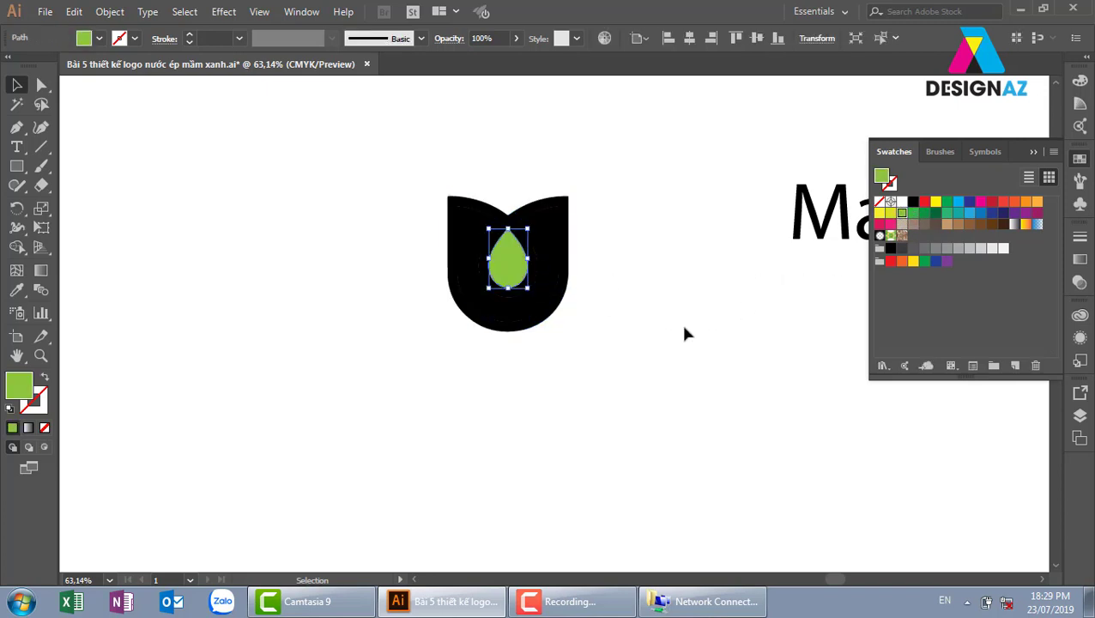
click(675, 345)
- Delete the black shape filling the area between the logo outline and the green droplet
drag(676, 345, 625, 332)
drag(483, 300, 232, 367)
key(Delete)
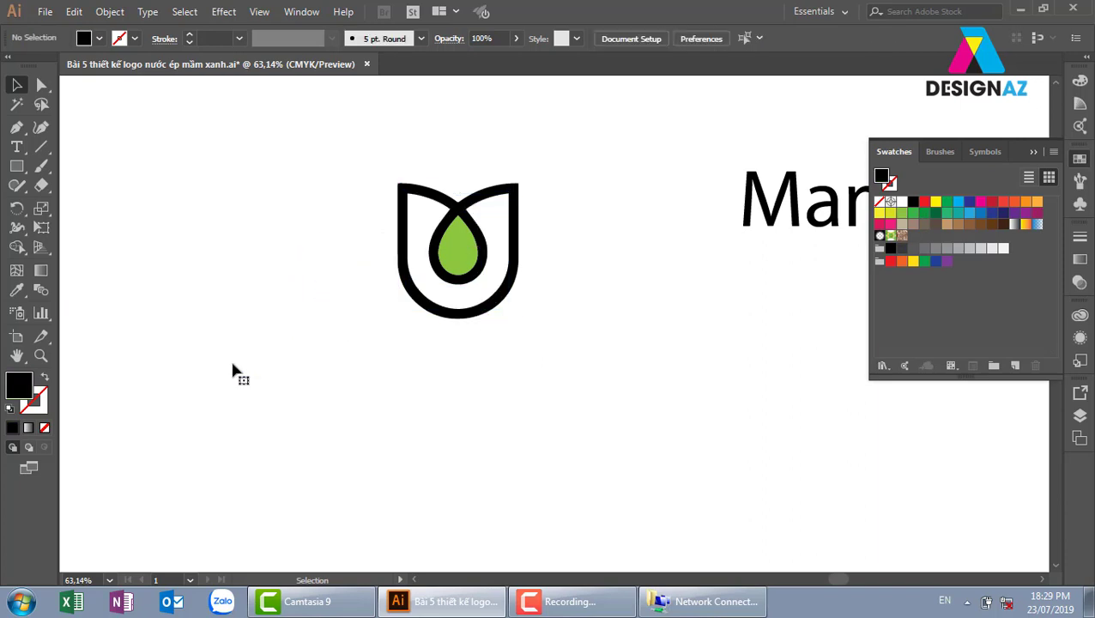
- Draw a horizontal line across the droplet that extends past both sides of the logo outline
drag(558, 334, 409, 311)
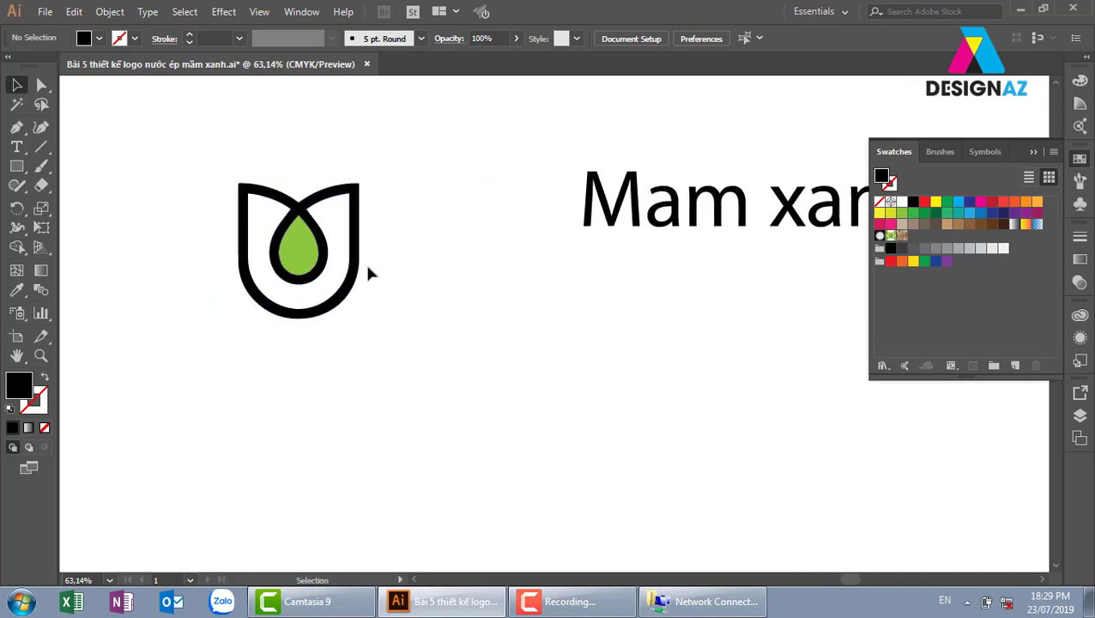
drag(410, 274, 429, 281)
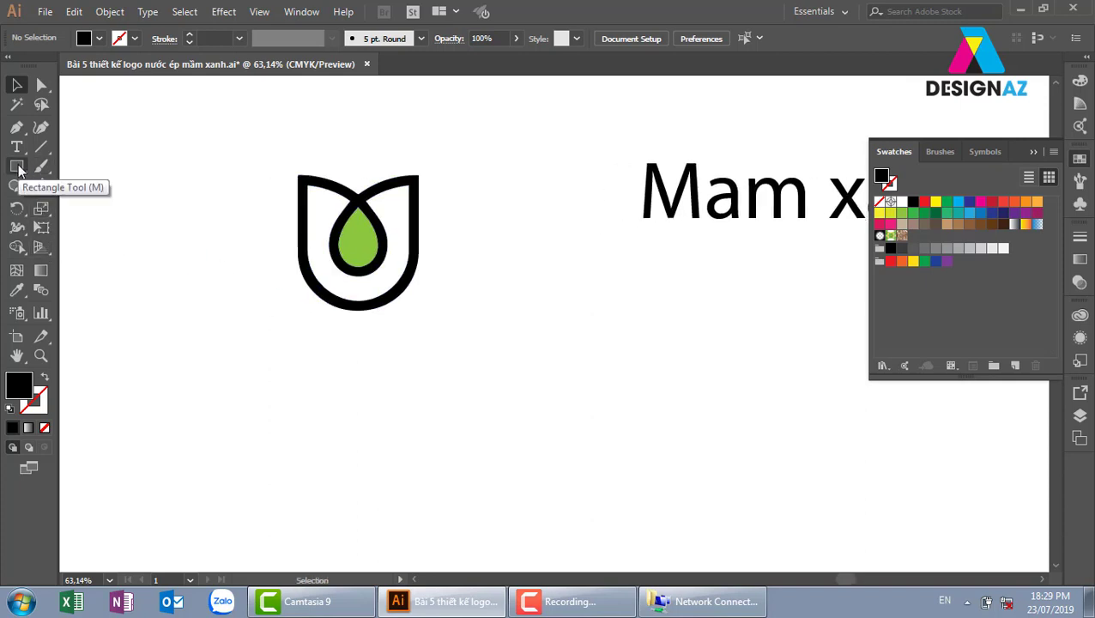
click(41, 147)
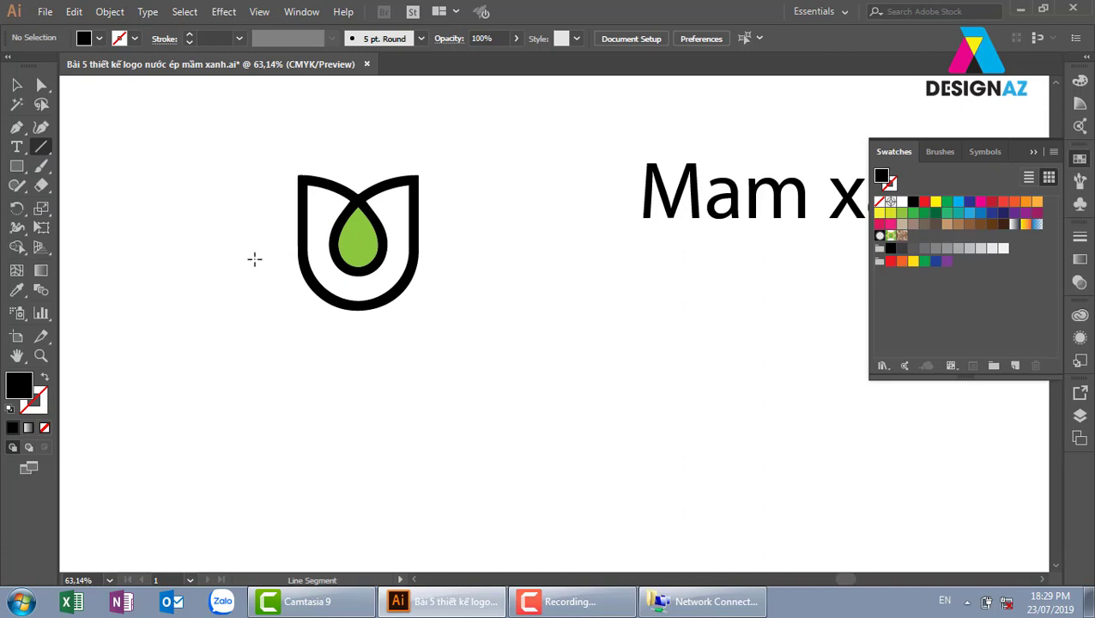
drag(249, 255, 455, 257)
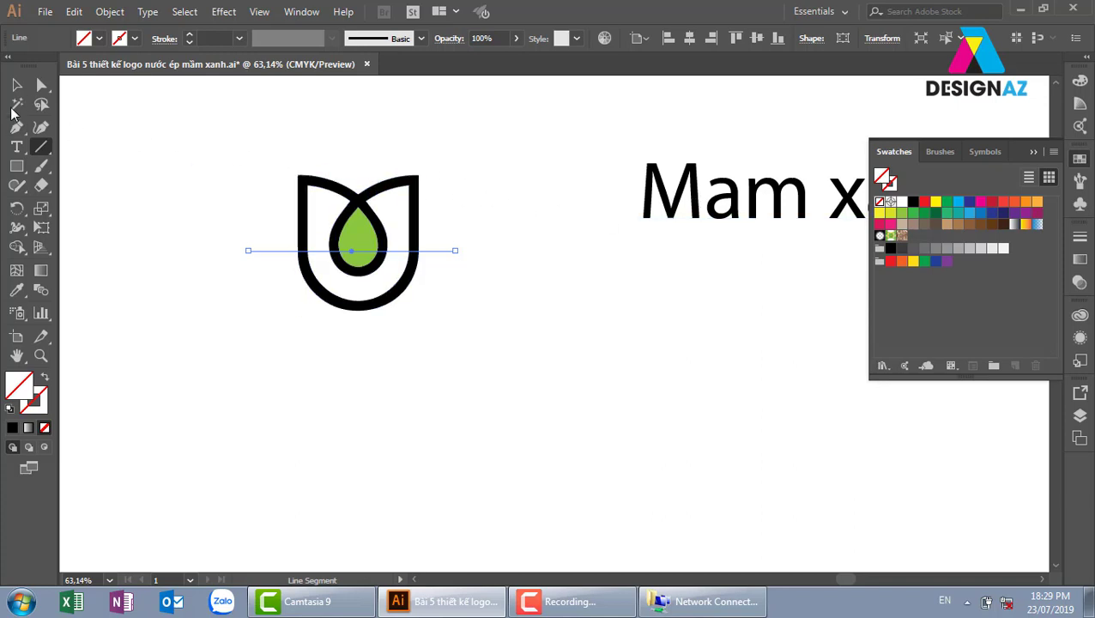
- Divide the black logo outline along the horizontal line crossing it with the Pathfinder Divide operation
click(16, 84)
click(442, 219)
click(430, 252)
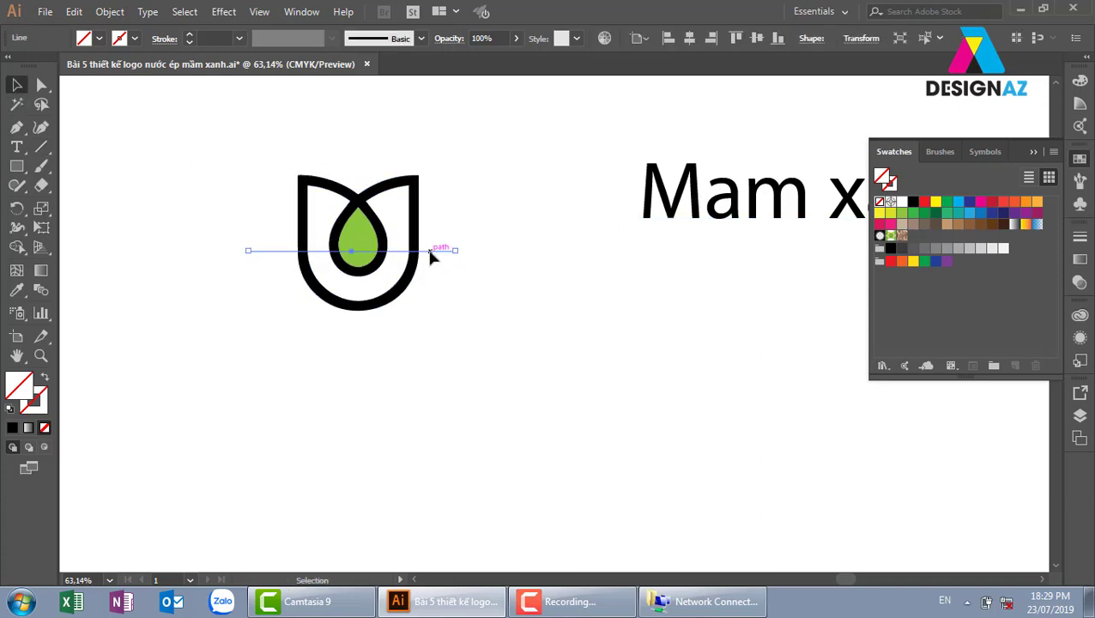
shift+click(421, 244)
drag(420, 245, 479, 232)
key(ctrl+z)
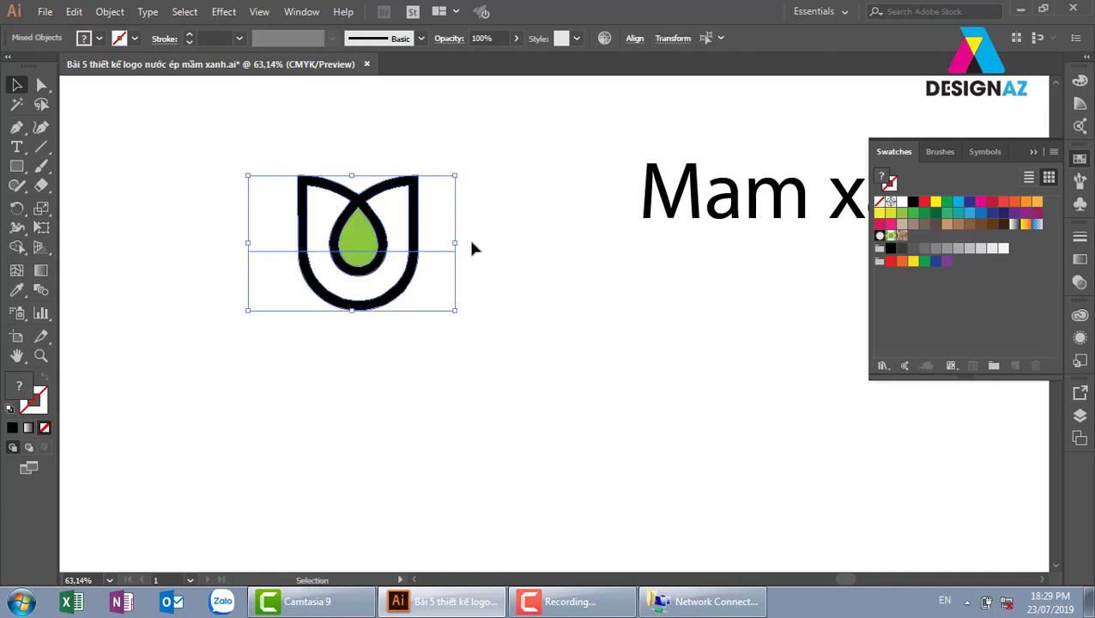
key(shift+F7)
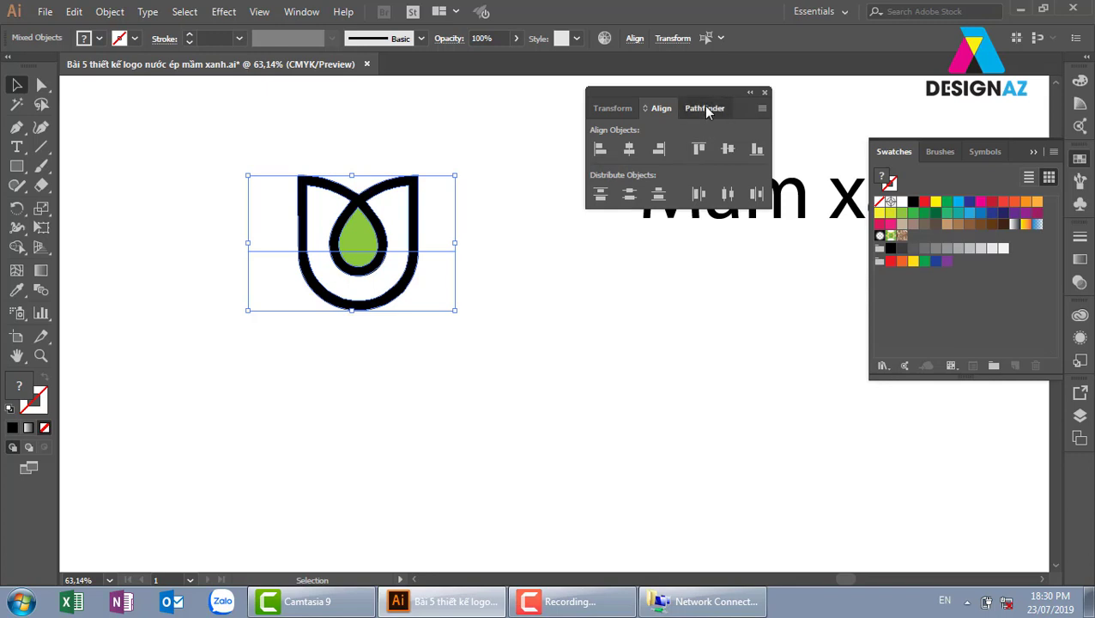
click(705, 109)
click(604, 189)
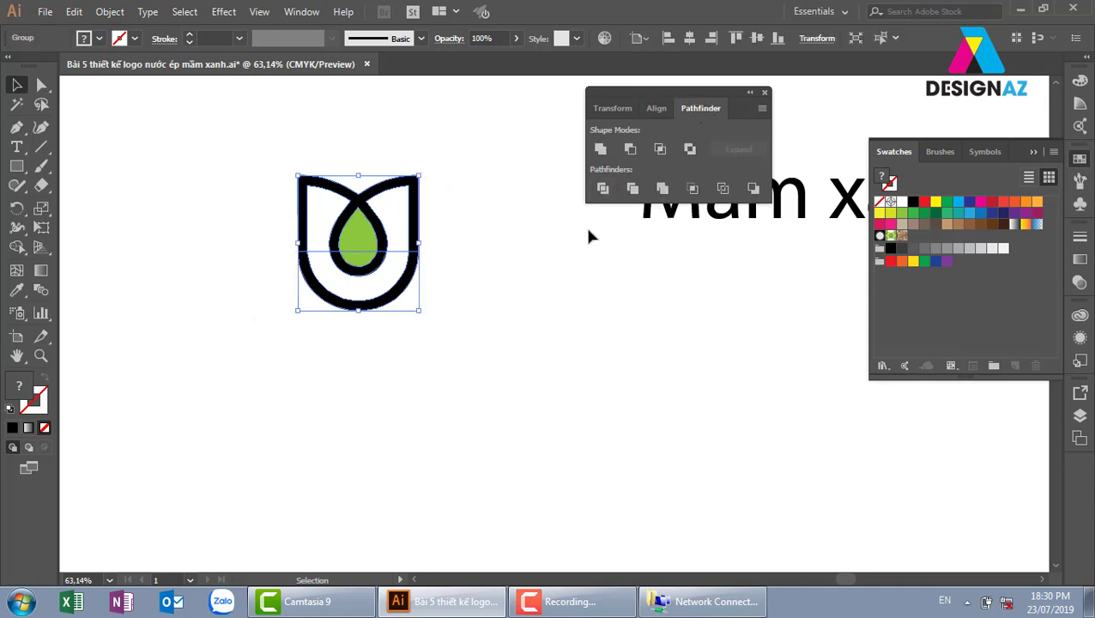
click(565, 268)
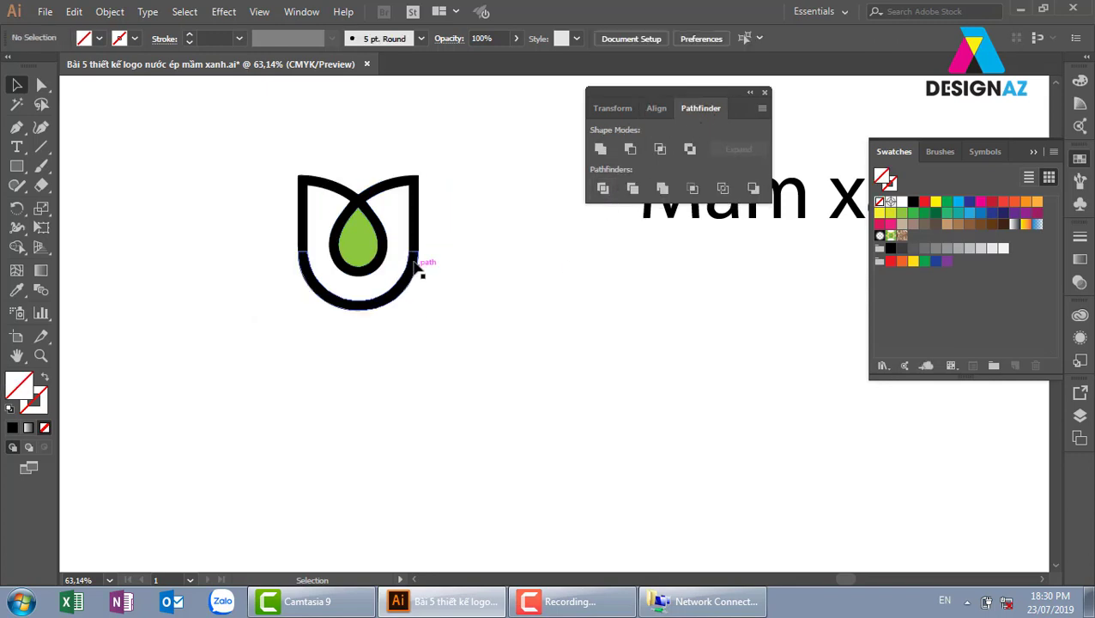
- Ungroup the divided logo pieces, try shifting the upper piece upward, and undo that move
drag(420, 241, 424, 196)
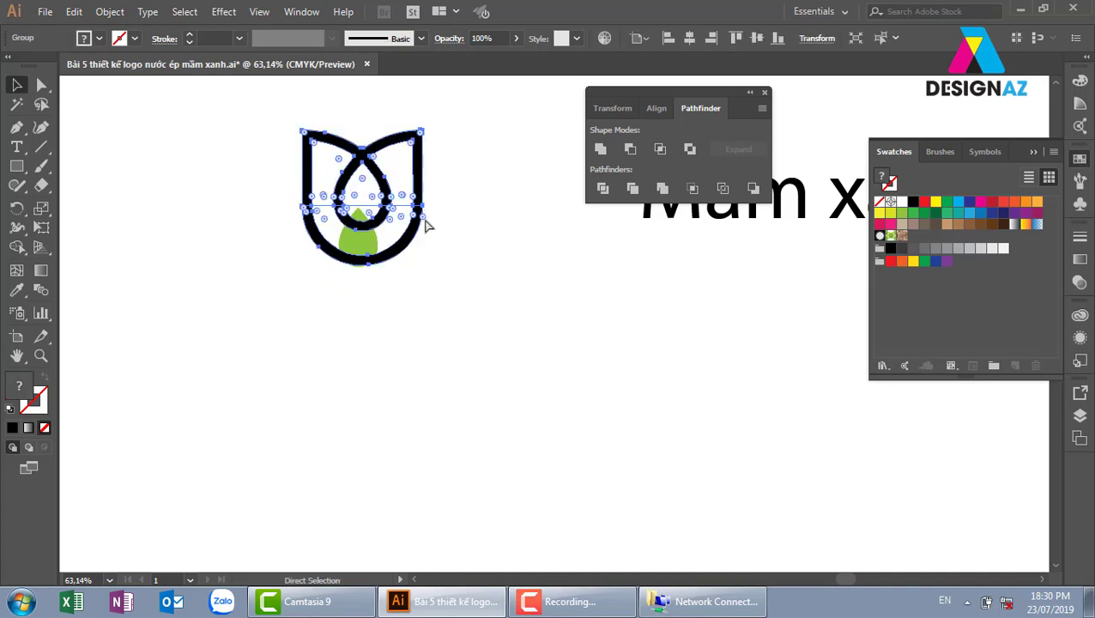
key(ctrl+z)
right_click(413, 216)
click(457, 337)
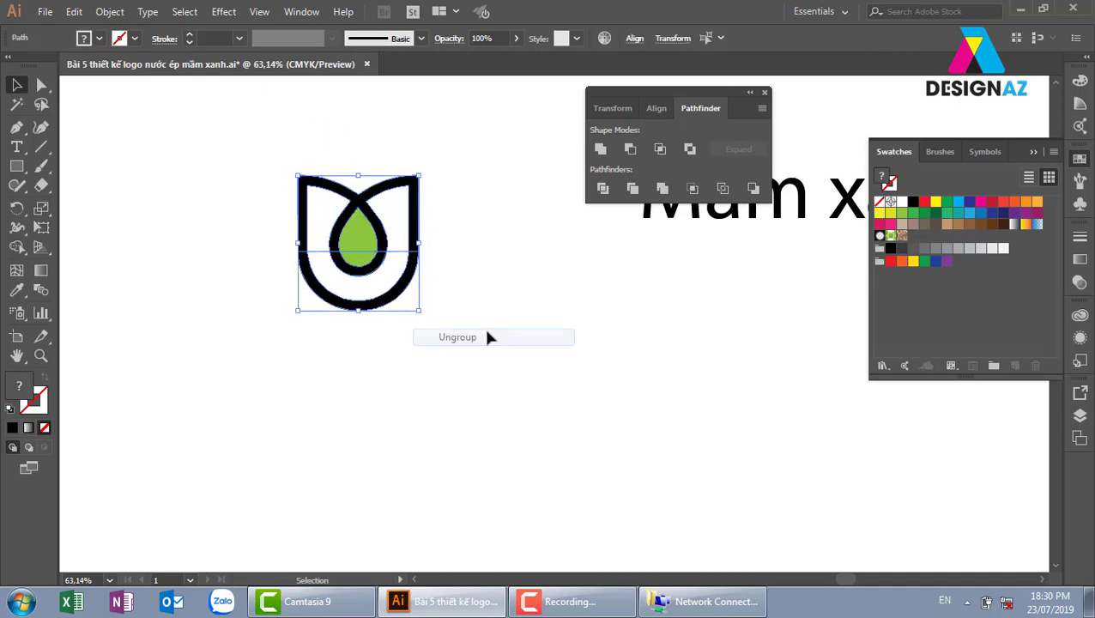
click(538, 320)
drag(420, 215, 424, 176)
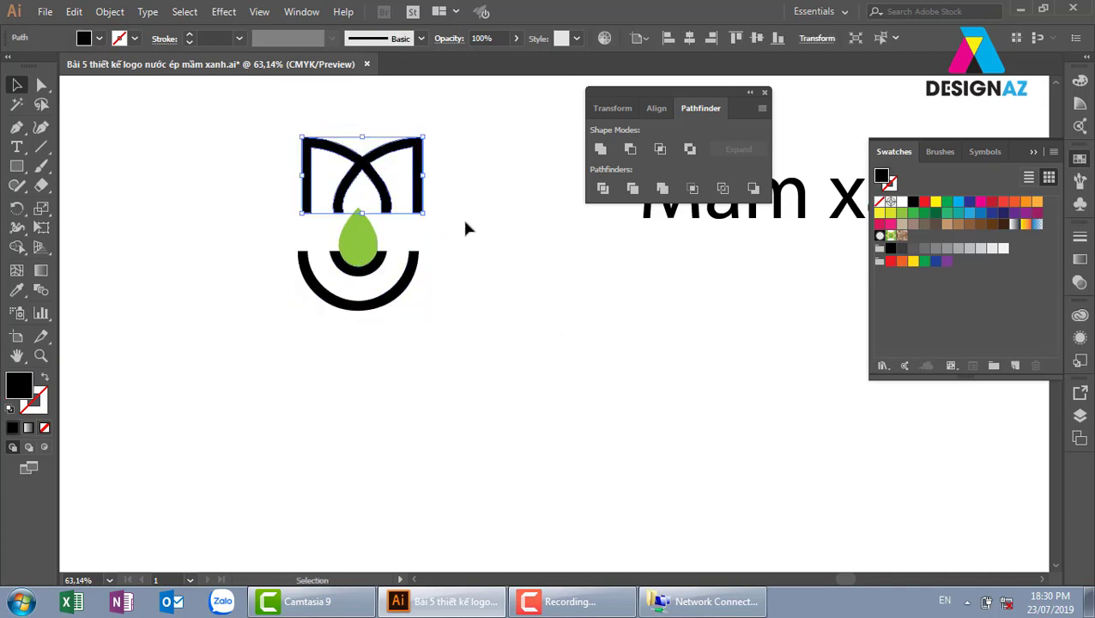
key(ctrl+z)
click(487, 243)
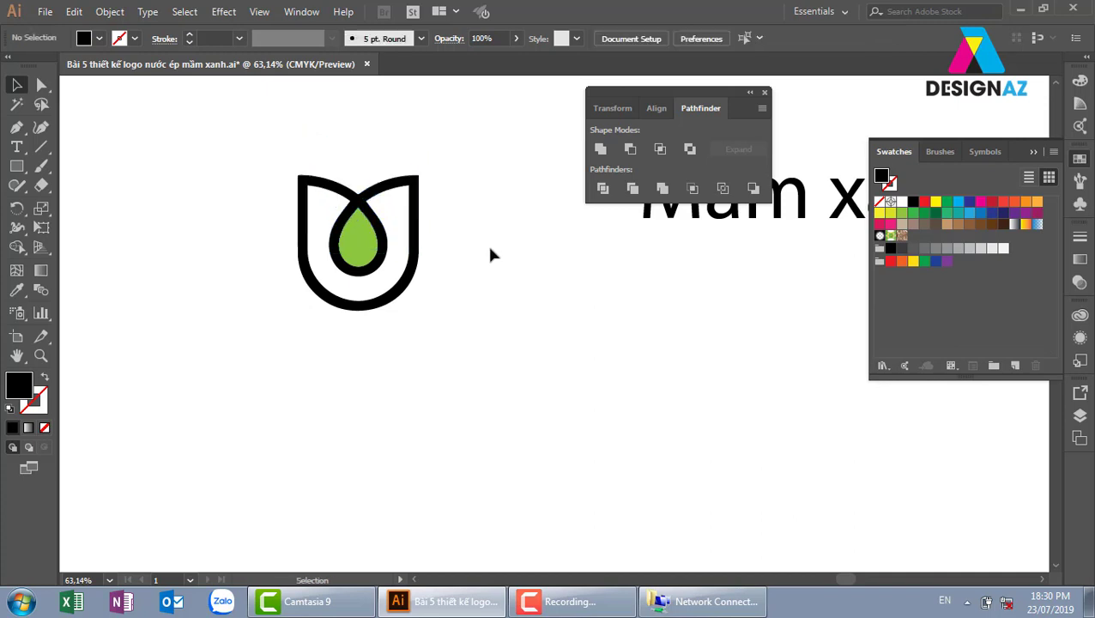
- Try moving the outer bottom arc slightly down from the rest of the logo, and undo the move
key(z)
drag(225, 146, 581, 371)
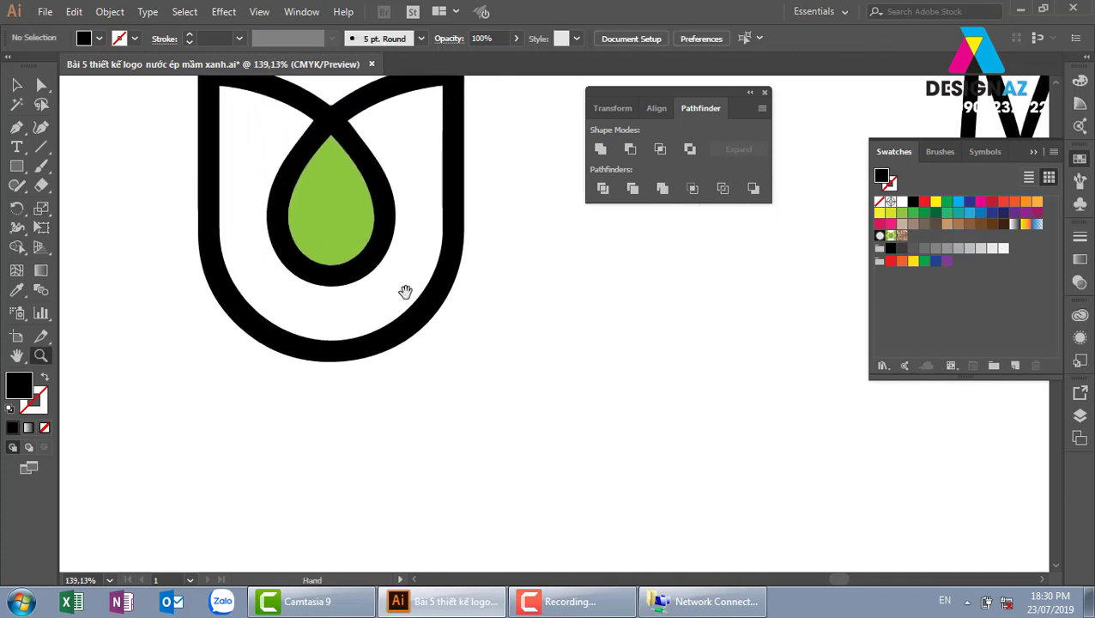
click(16, 85)
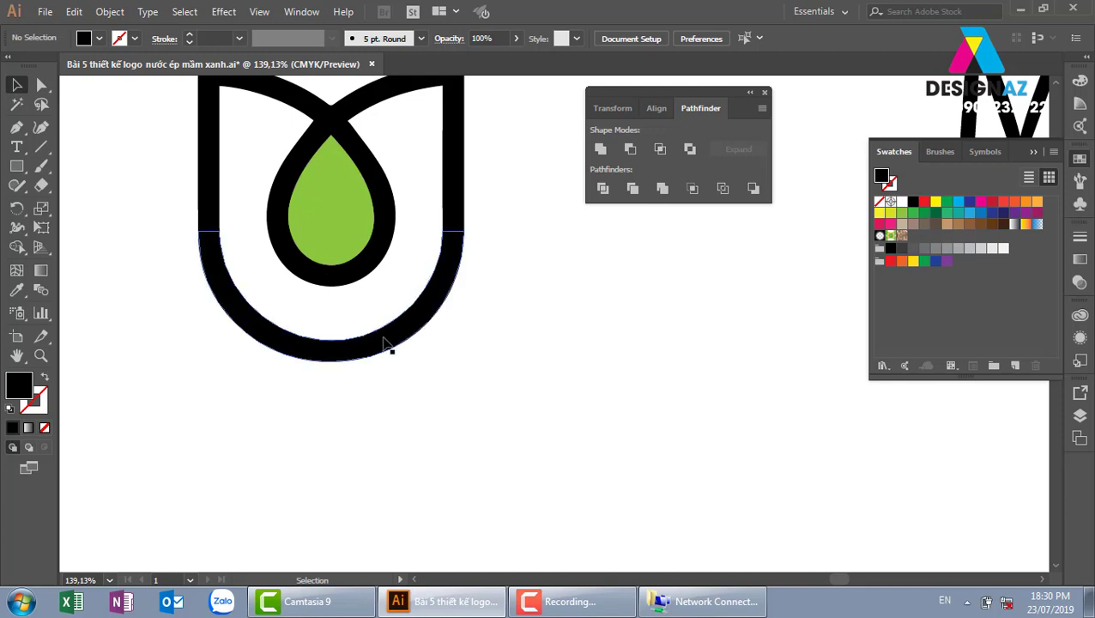
drag(387, 345, 379, 362)
drag(269, 274, 251, 264)
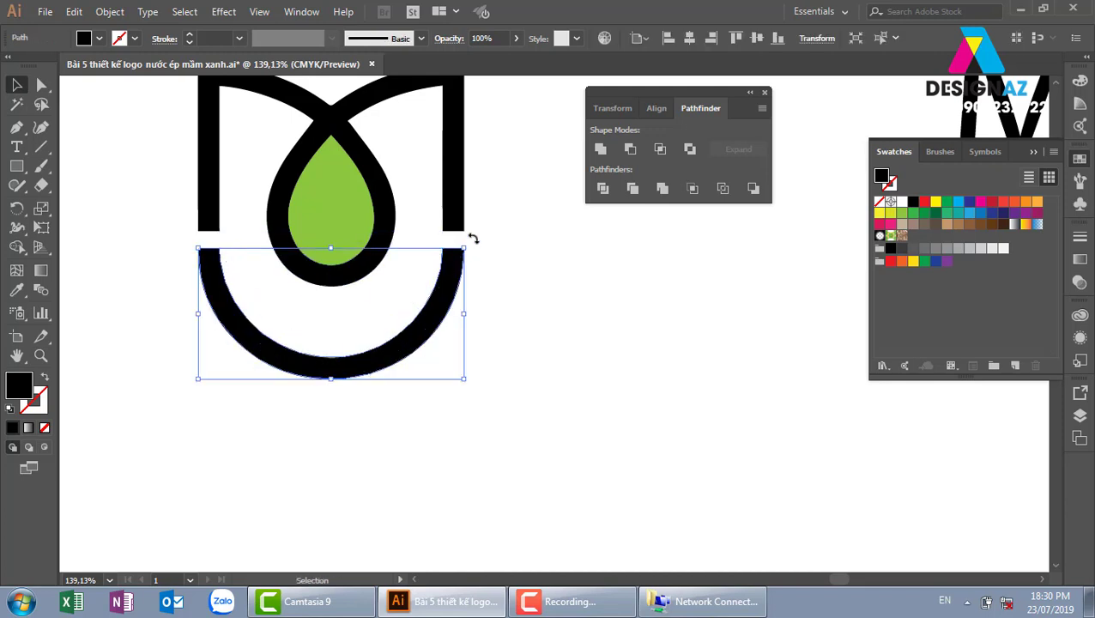
key(ctrl+z)
drag(521, 288, 523, 320)
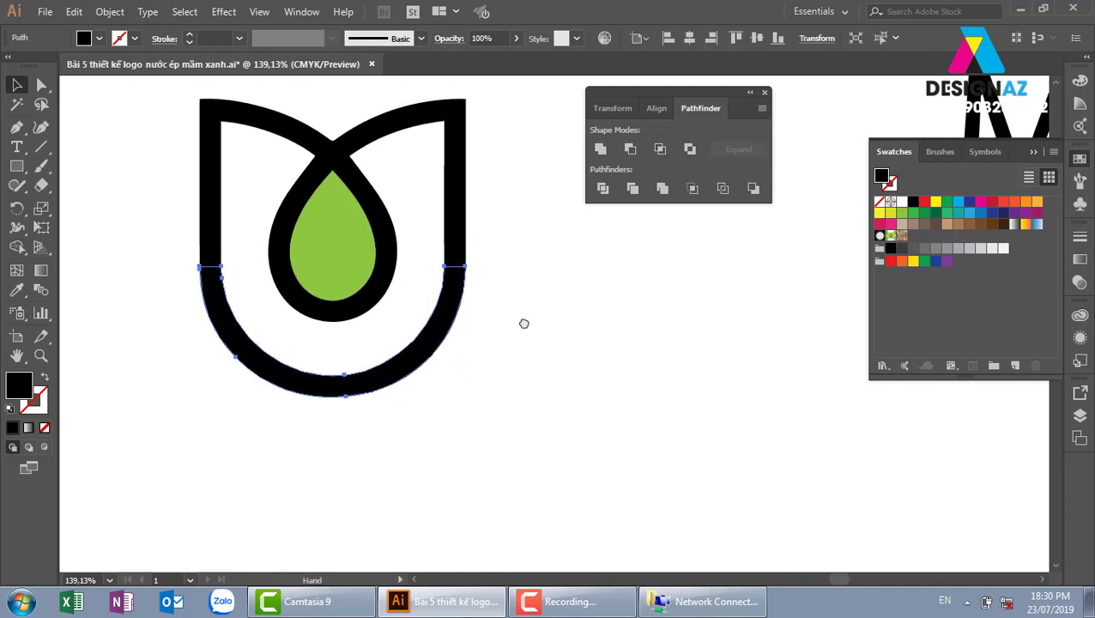
- Draw a wide black rectangle across the droplet, covering the upper ends of the outer bottom arc
click(17, 166)
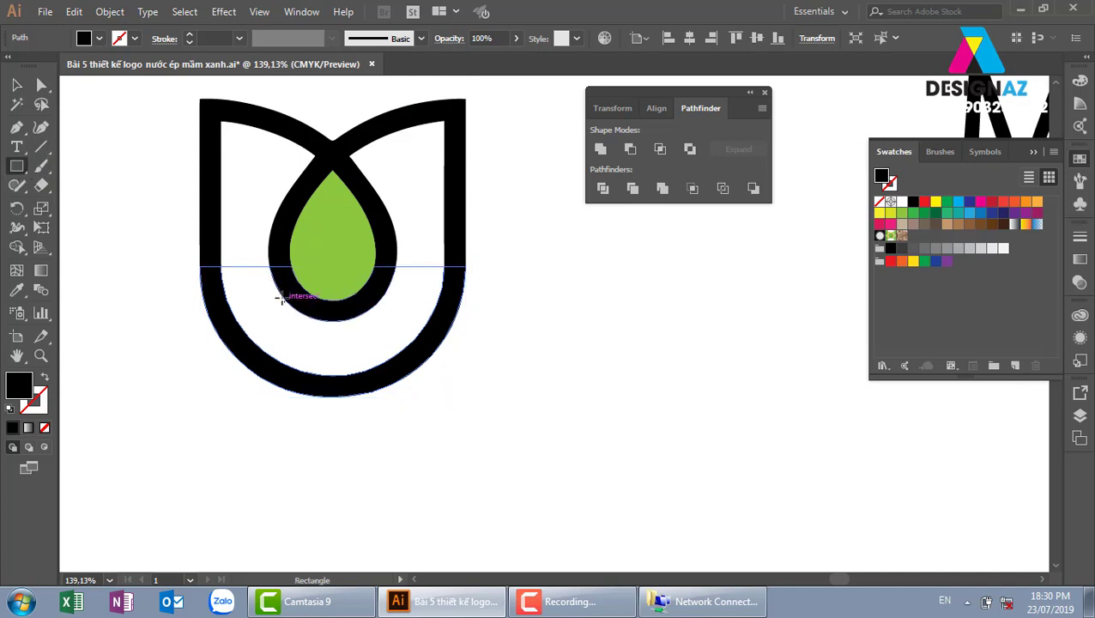
mouse_move(146, 215)
mouse_down()
mouse_move(521, 271)
mouse_move(532, 289)
mouse_up()
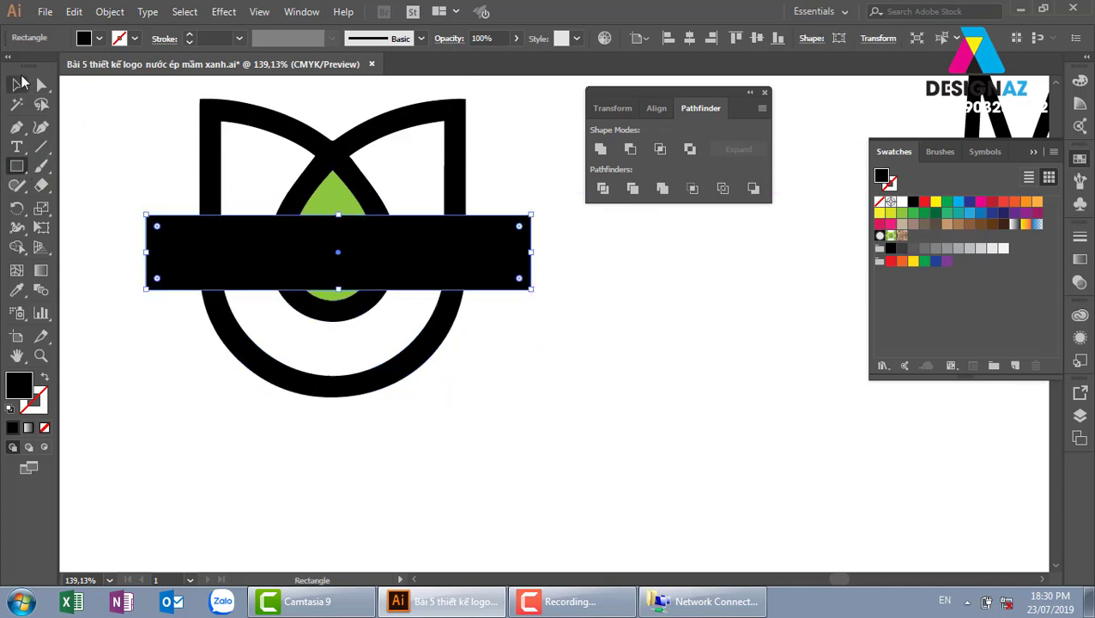
click(16, 84)
click(613, 333)
- Remove the rectangle and its overlaps with the outer bottom arc using Shape Builder, leaving gaps at the arc's ends
click(487, 257)
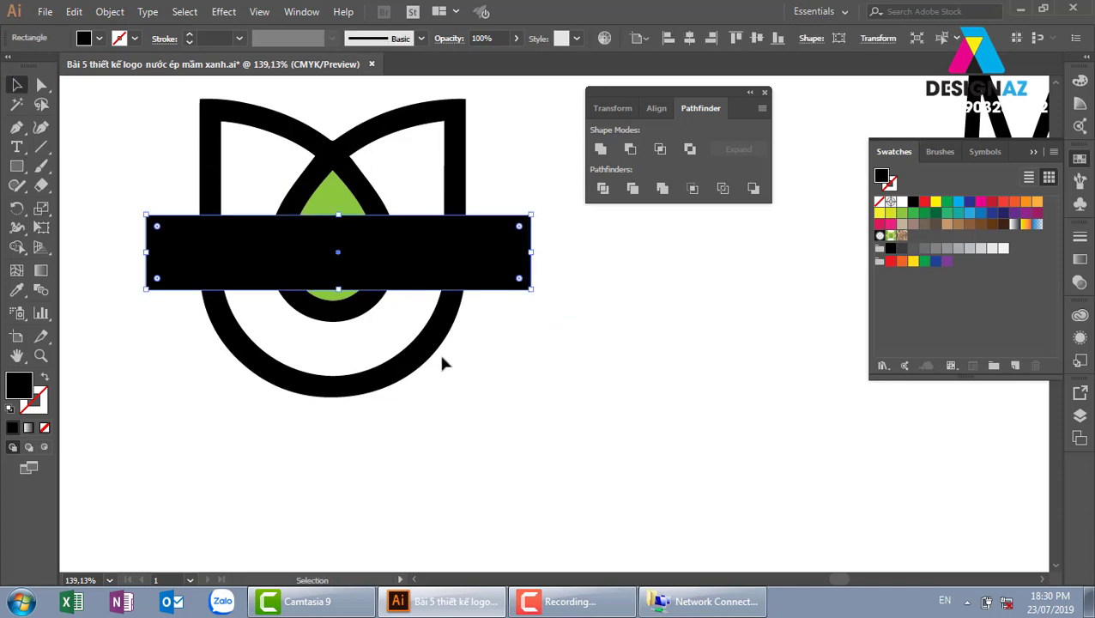
shift+click(438, 351)
shift+click(433, 354)
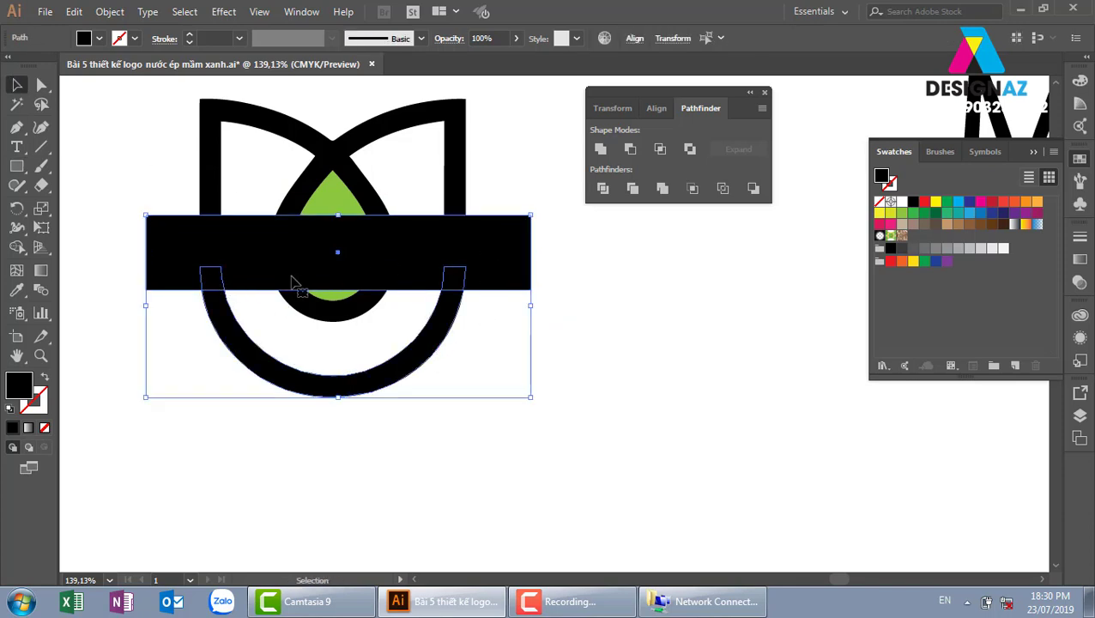
click(548, 364)
click(506, 262)
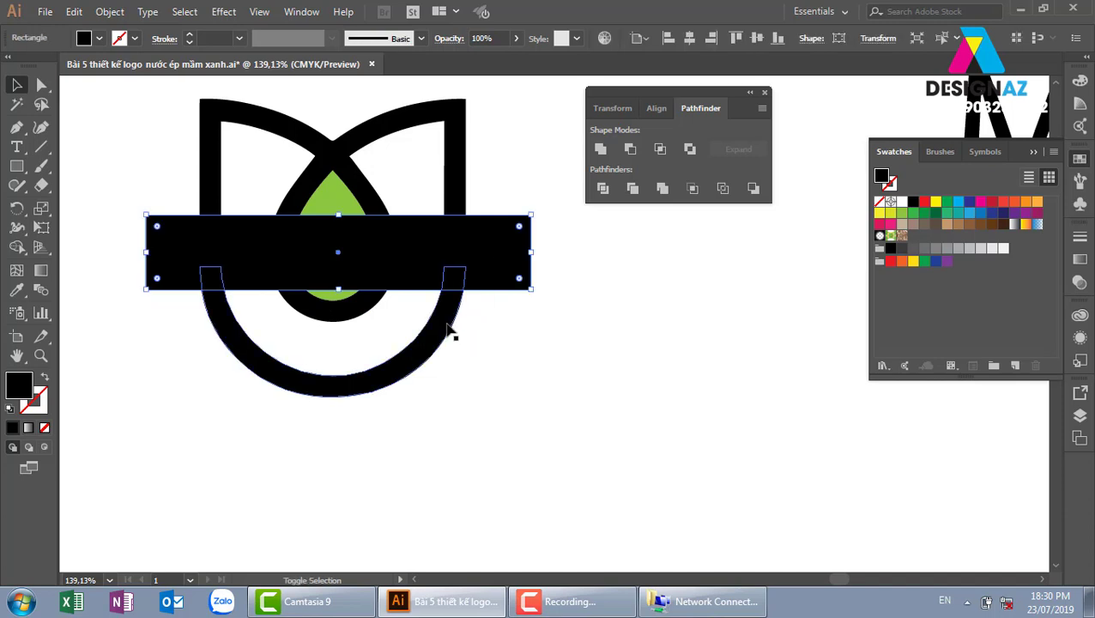
shift+click(447, 330)
click(17, 248)
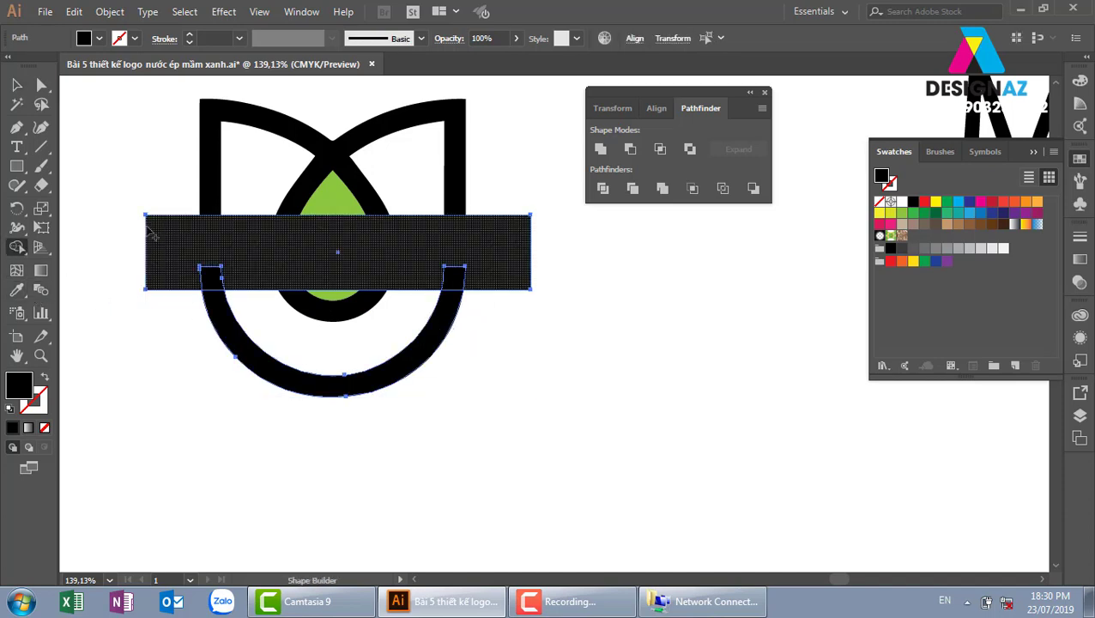
drag(125, 270, 519, 277)
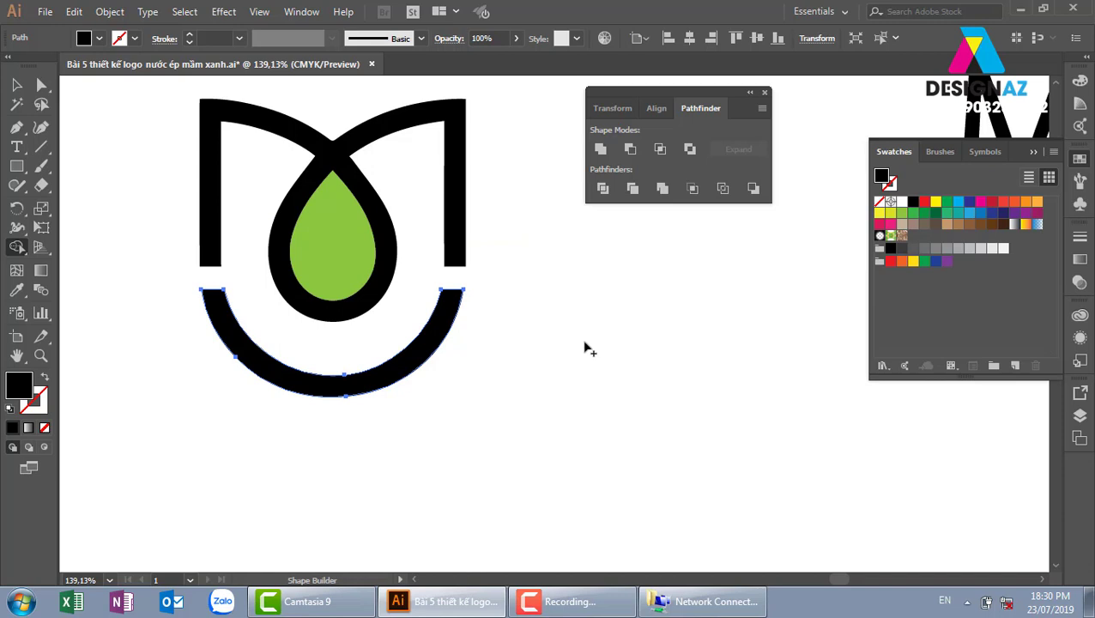
click(16, 85)
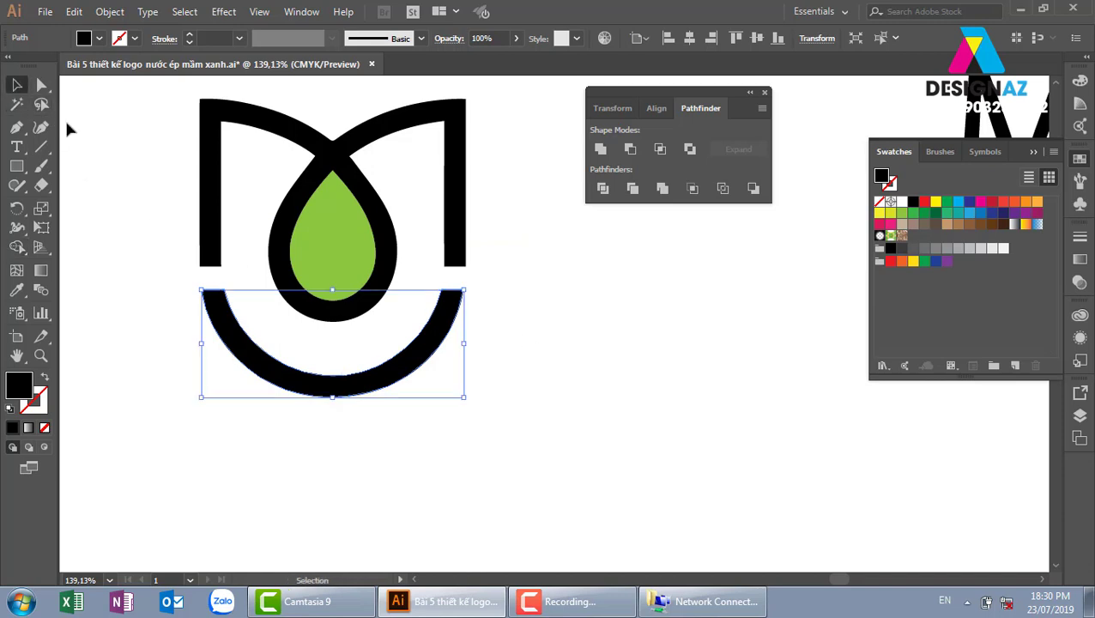
- Copy the bottom arc to the blank area beside the logo and rotate the copy 90° so it opens to the right
key(ctrl+minus)
key(ctrl+minus)
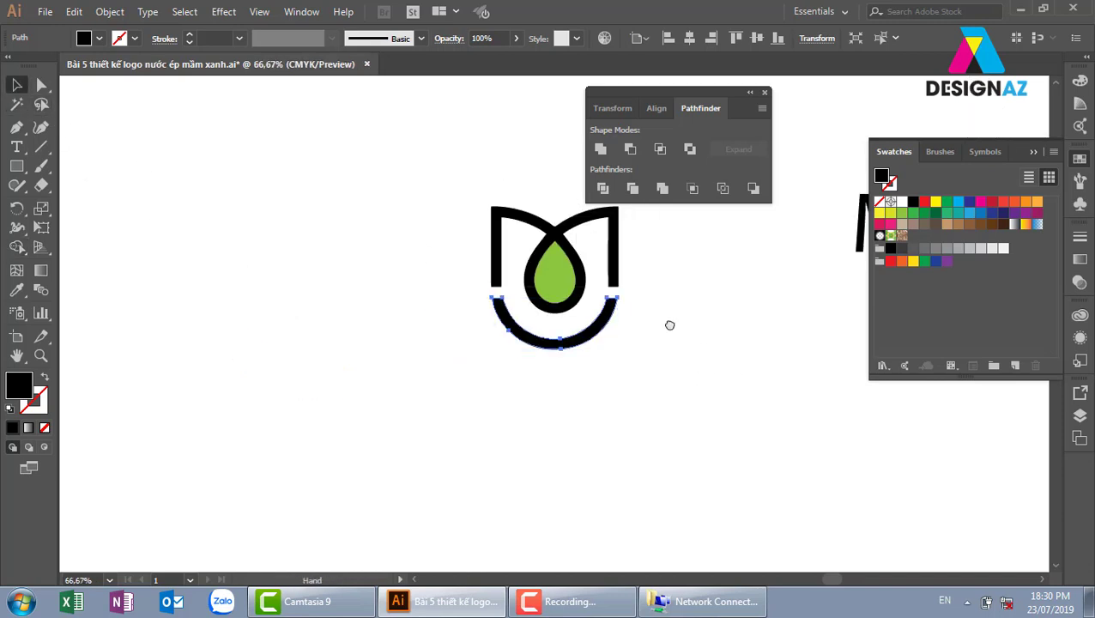
drag(669, 325, 484, 262)
drag(333, 316, 575, 341)
drag(631, 293, 576, 402)
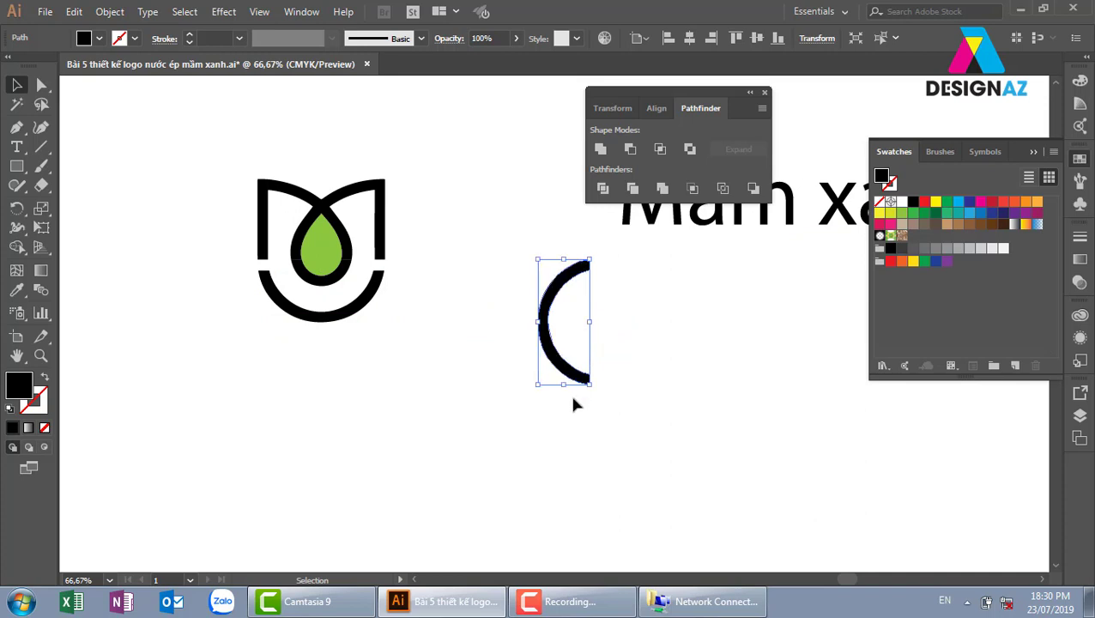
- Reflect a copy of the rotated arc and place the two arcs back to back, touching, to form an X
drag(579, 363, 601, 365)
key(o)
click(16, 84)
click(218, 118)
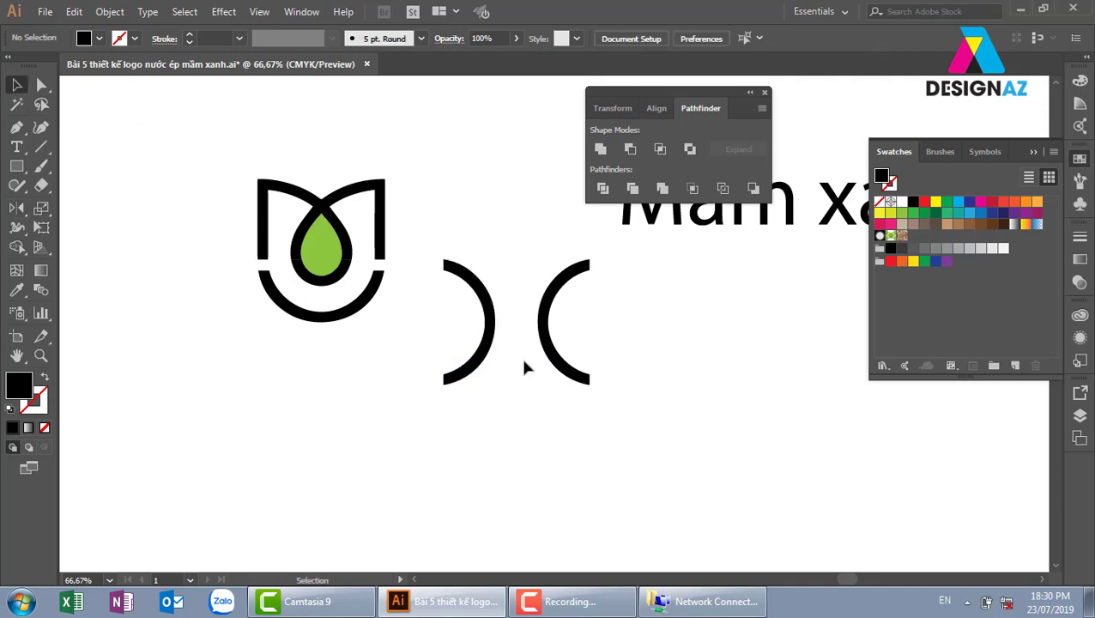
drag(490, 341, 533, 342)
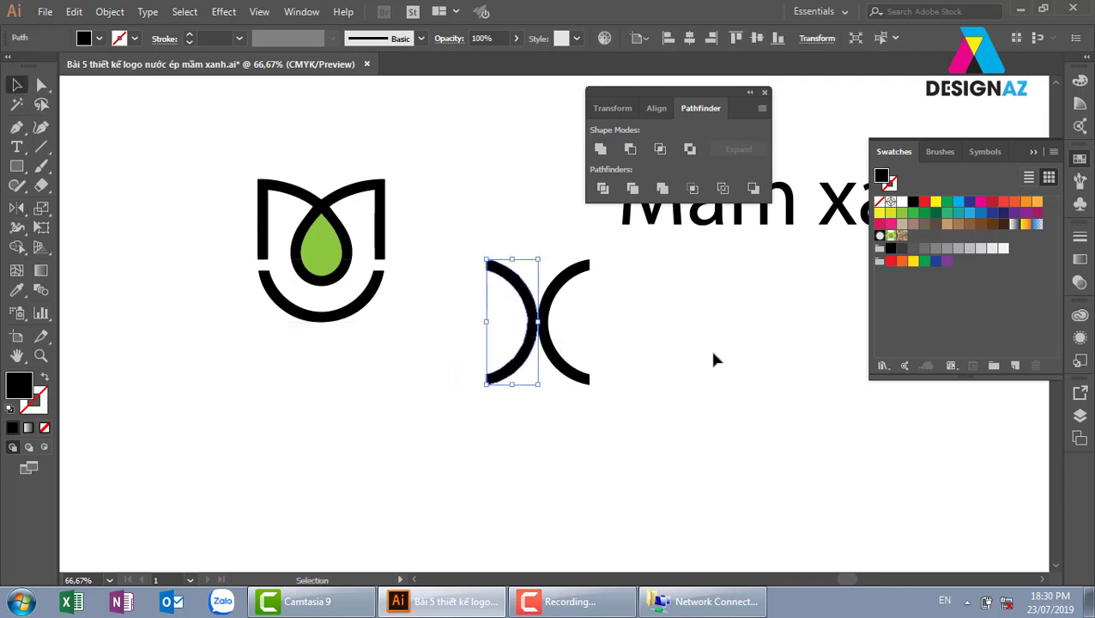
click(716, 359)
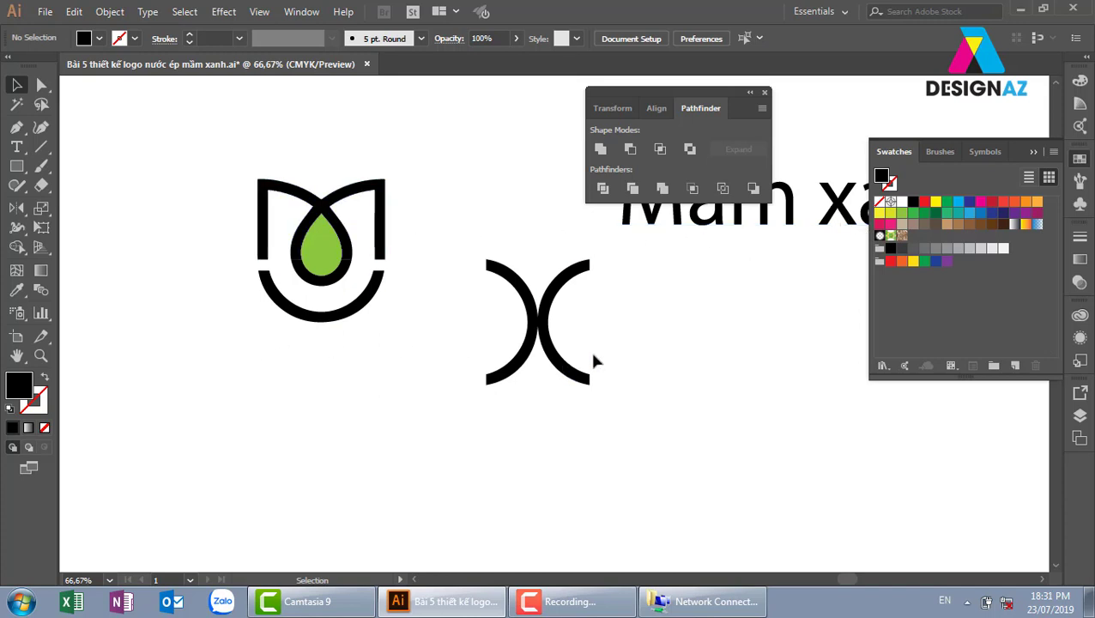
- Copy the logo's bottom arc below it, flip the copy vertically, and move it up to touch the arc above
drag(350, 327, 358, 389)
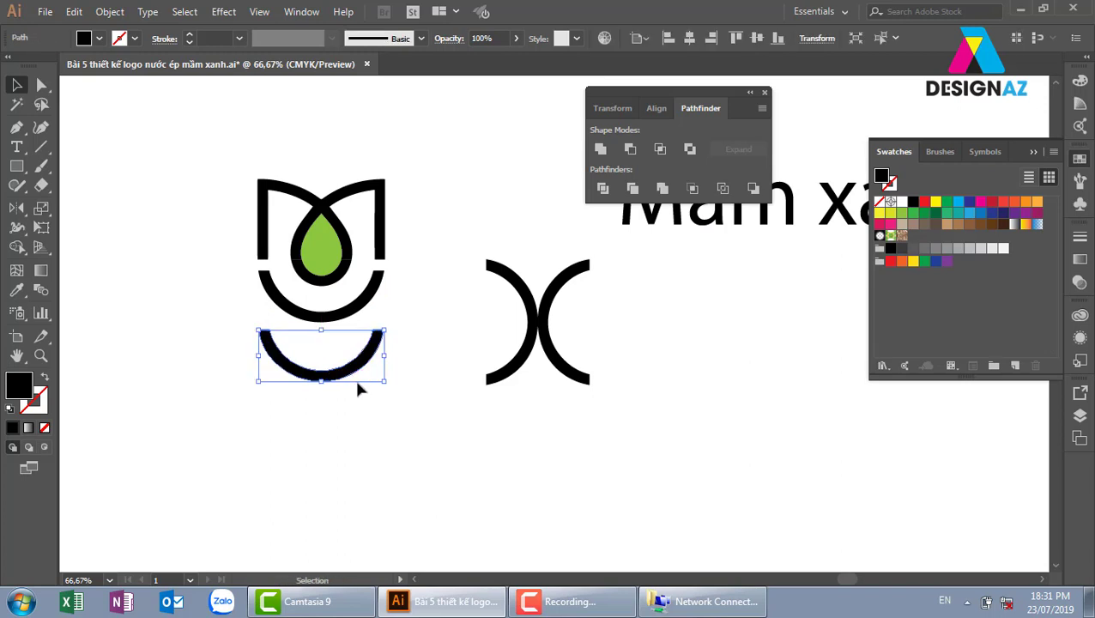
key(o)
drag(334, 341, 326, 396)
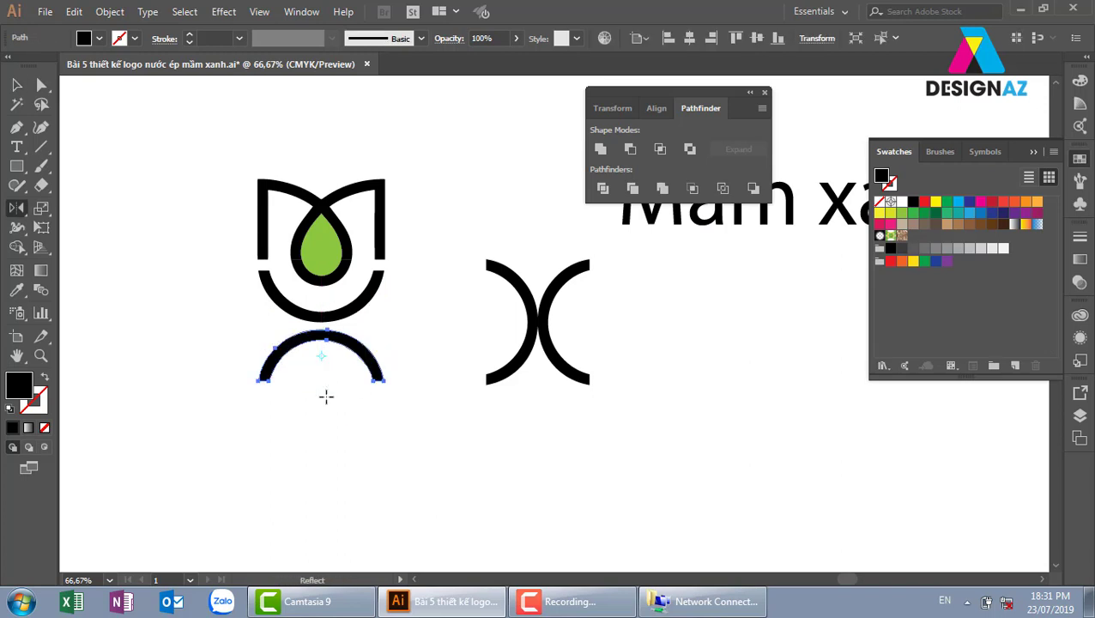
key(v)
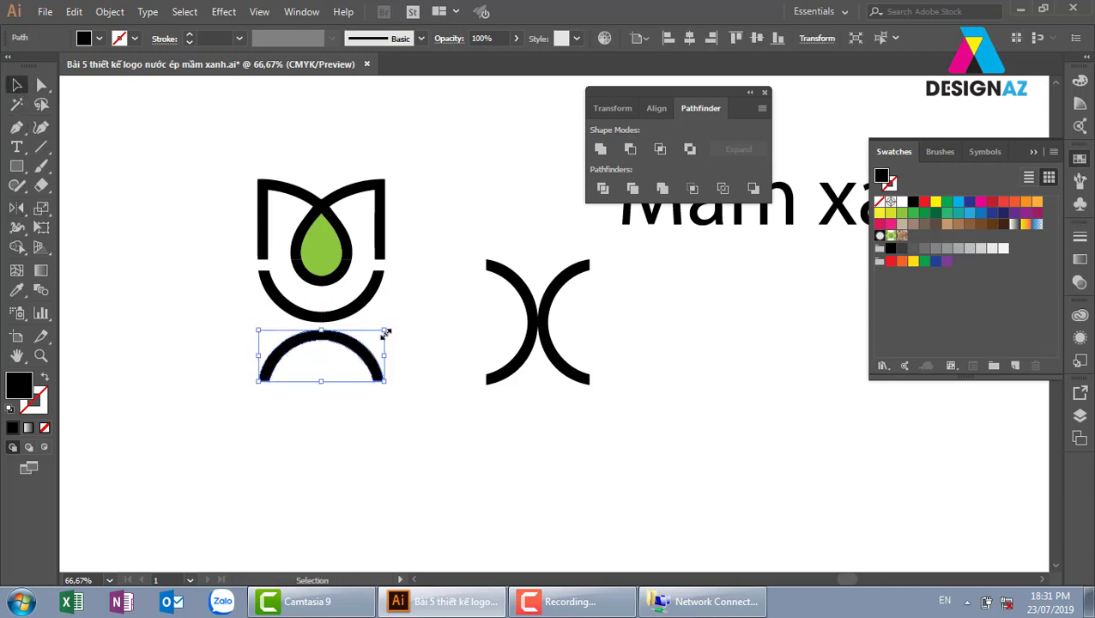
click(433, 359)
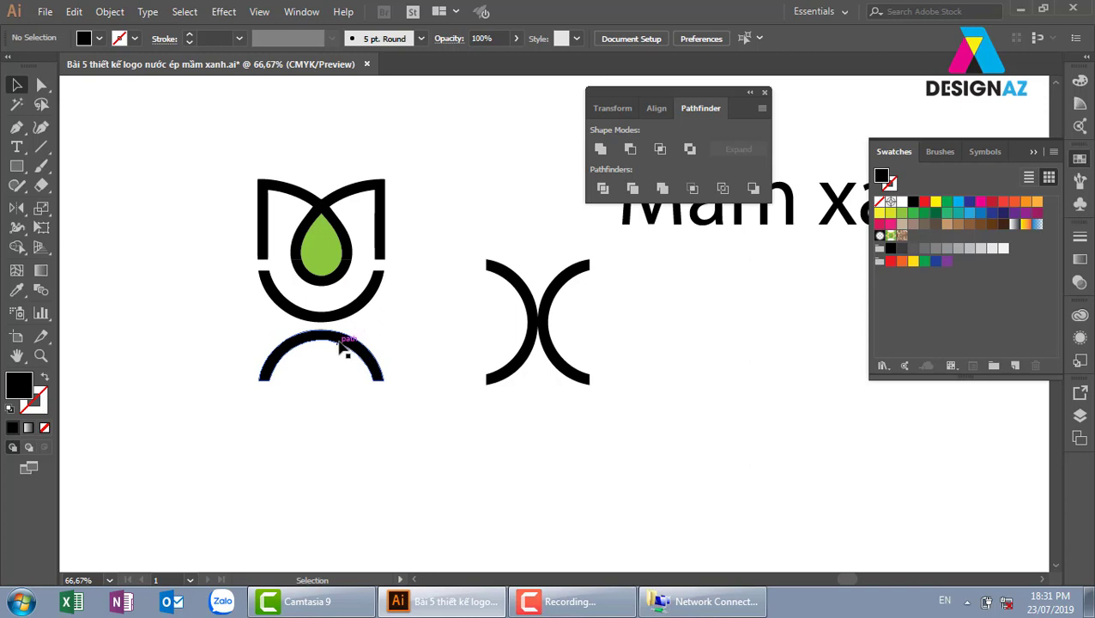
mouse_move(343, 347)
mouse_down()
mouse_move(353, 347)
mouse_move(350, 362)
mouse_up()
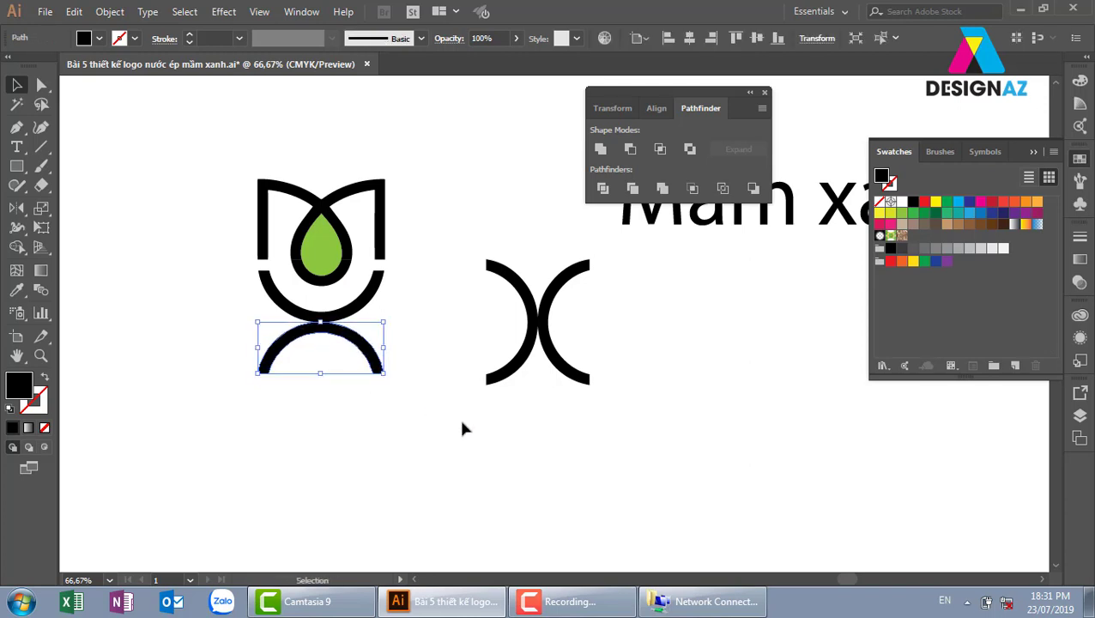
- Align the logo's bottom arc and the flipped arc beneath it on their horizontal centers
click(452, 422)
click(371, 341)
shift+click(375, 302)
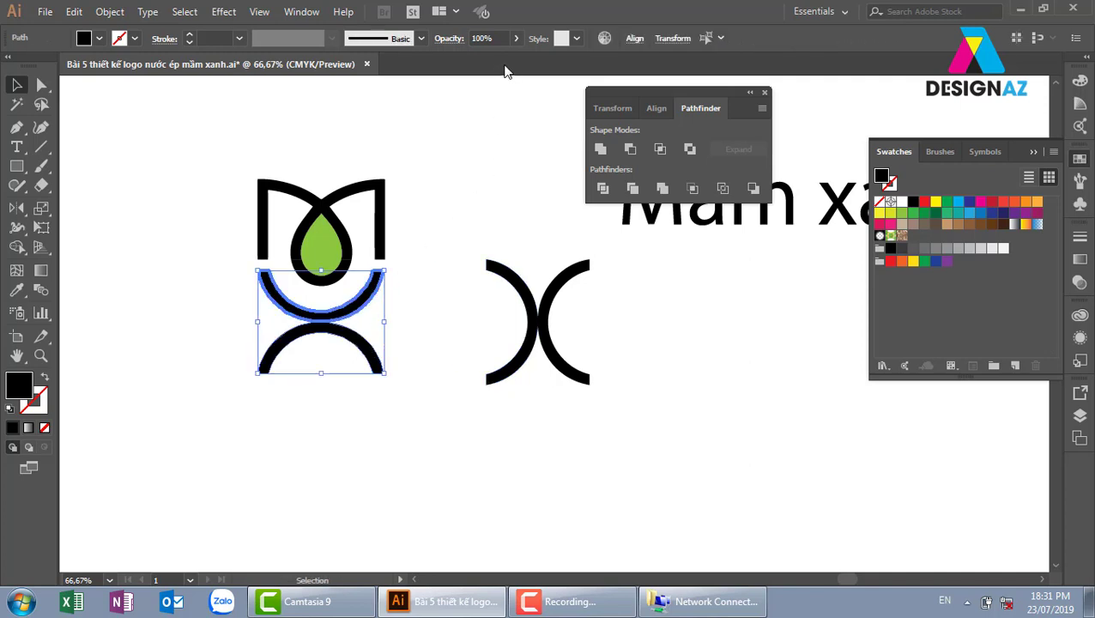
click(656, 109)
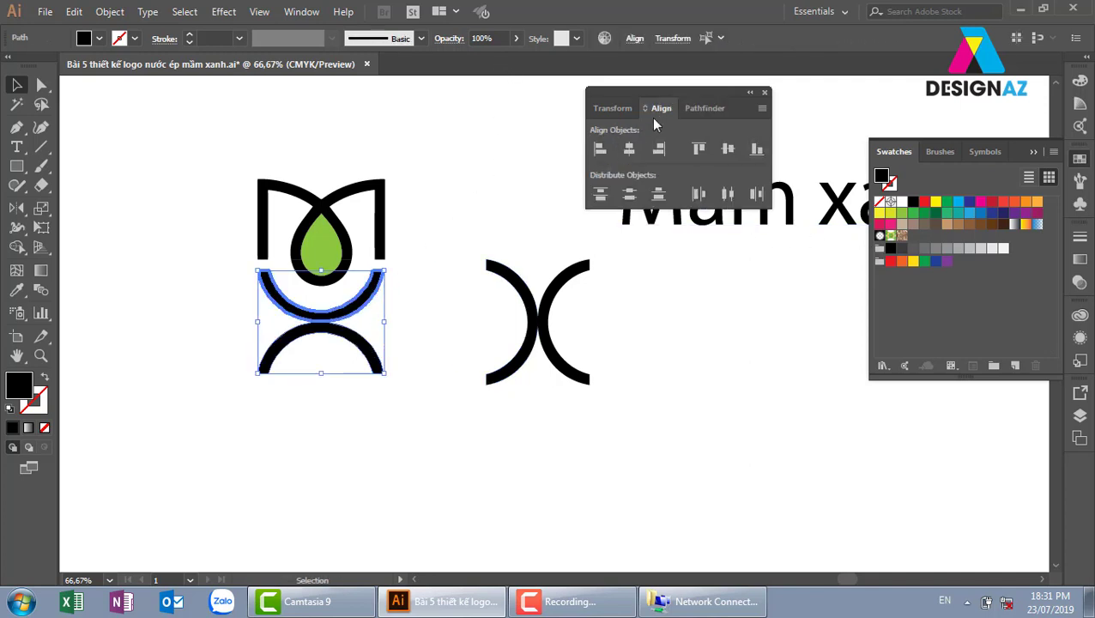
click(629, 148)
click(468, 227)
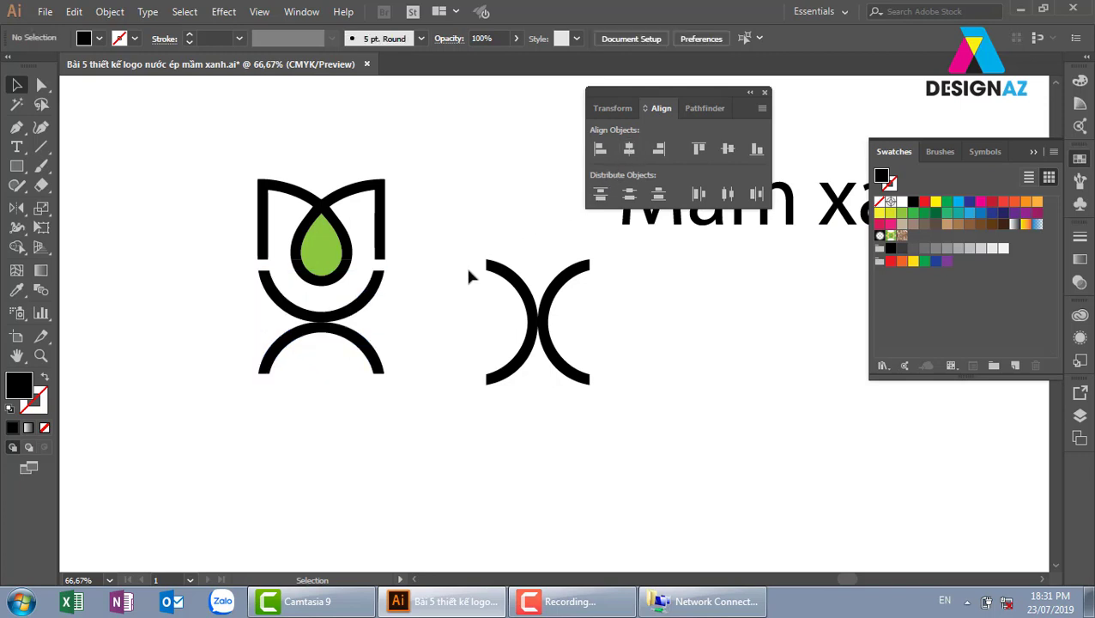
key(z)
drag(216, 141, 325, 410)
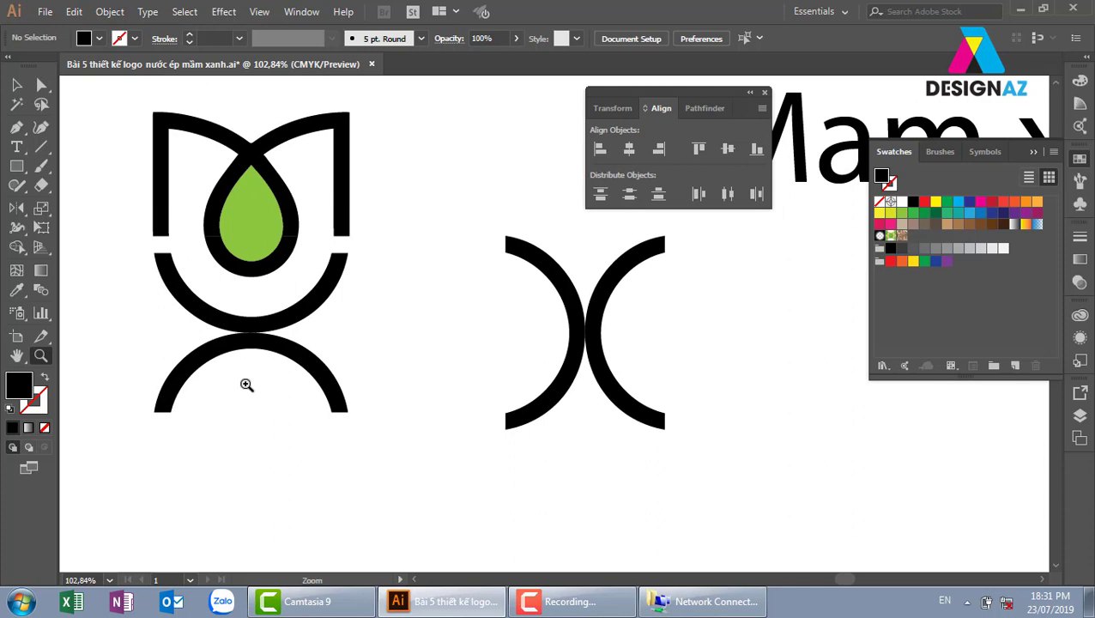
- Copy the flipped arc beneath the logo, scale the copy down, and place it inside the flipped arc
key(v)
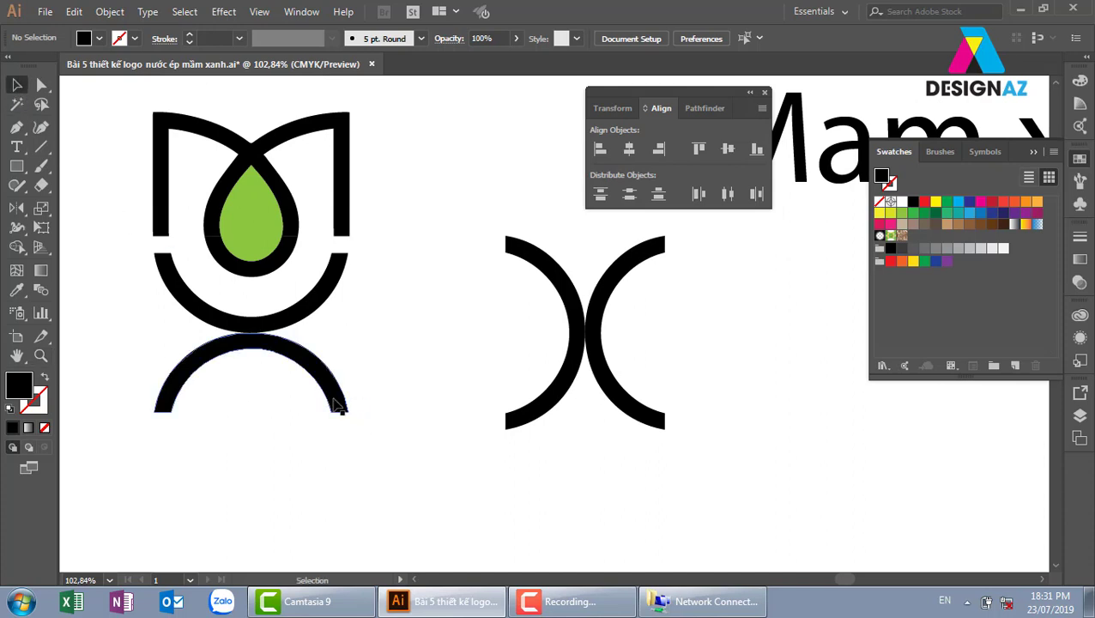
drag(336, 405, 501, 412)
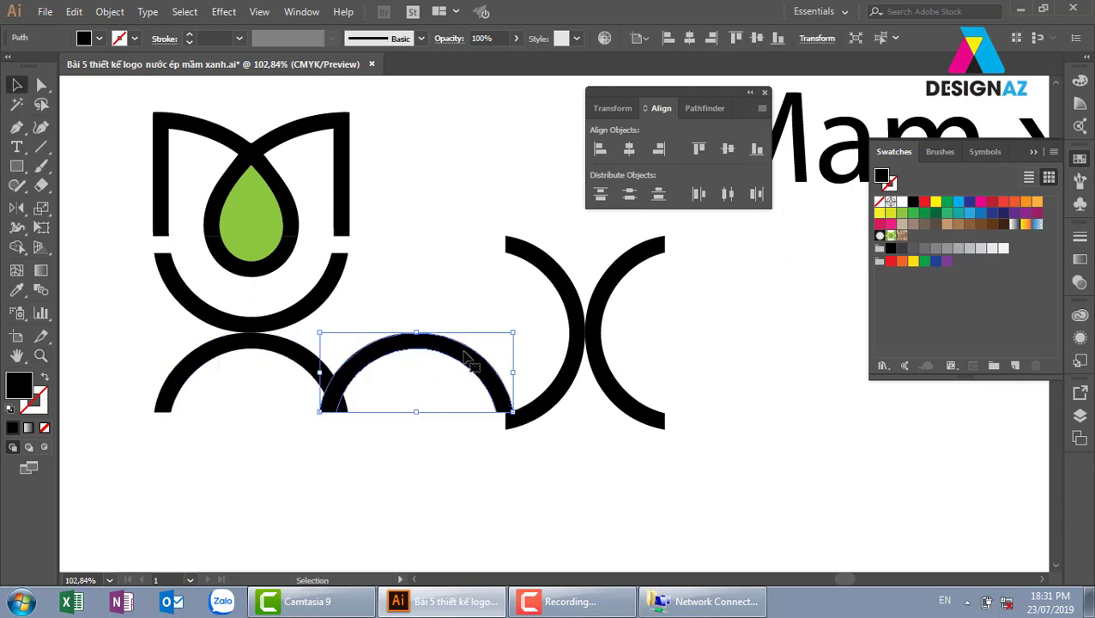
drag(504, 337, 450, 360)
drag(447, 398, 316, 390)
- Align the smaller arc with the flipped arc around it on their bottom edges and horizontal centers
shift+click(343, 409)
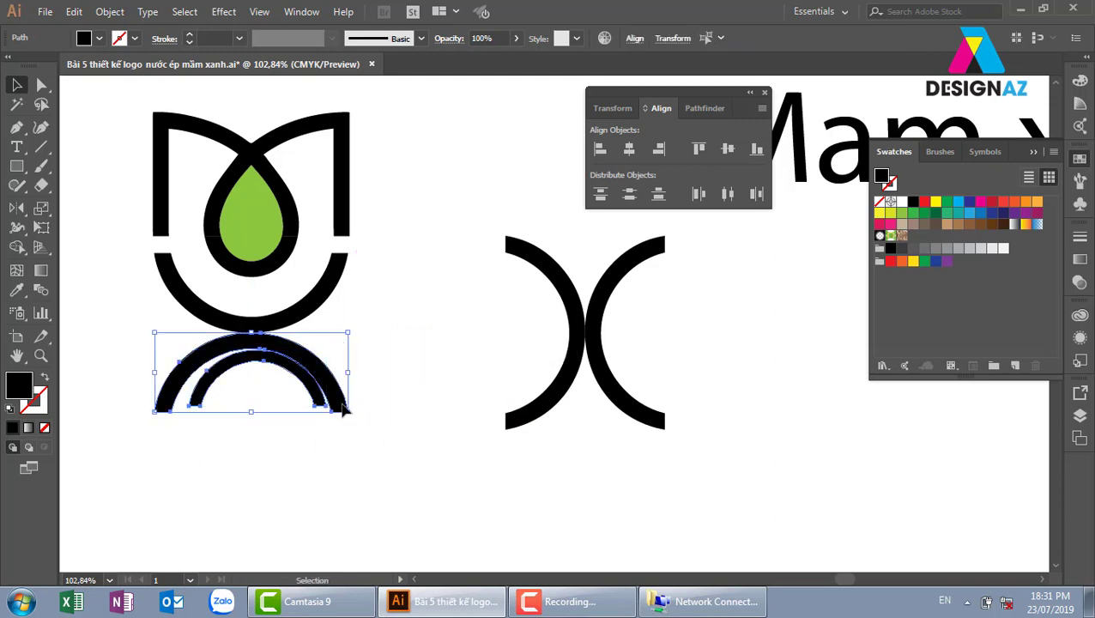
click(755, 151)
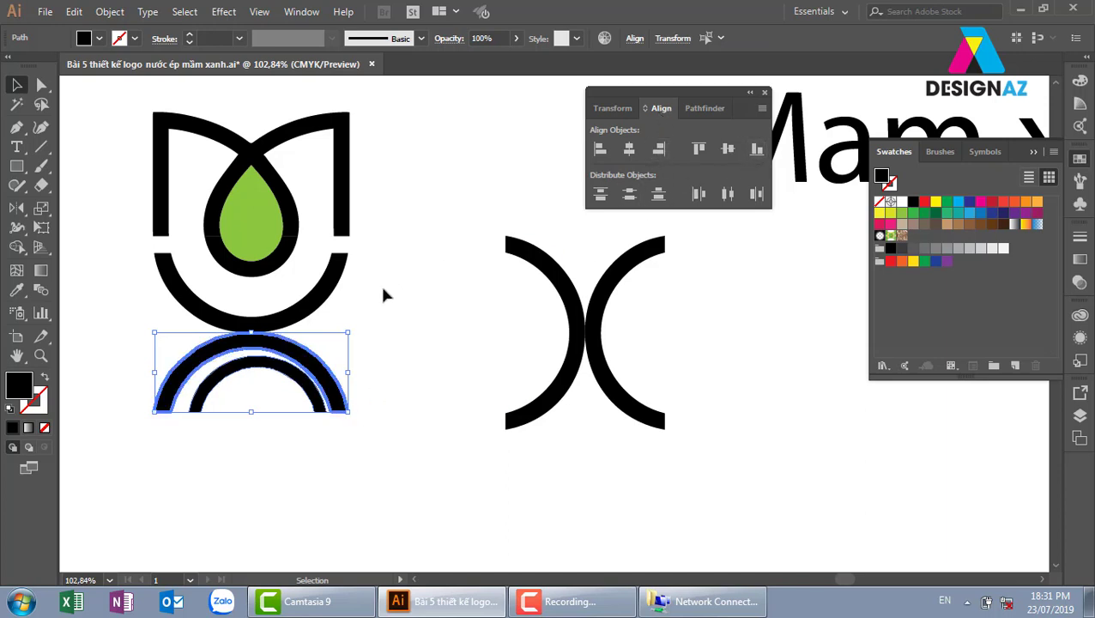
click(628, 151)
click(432, 387)
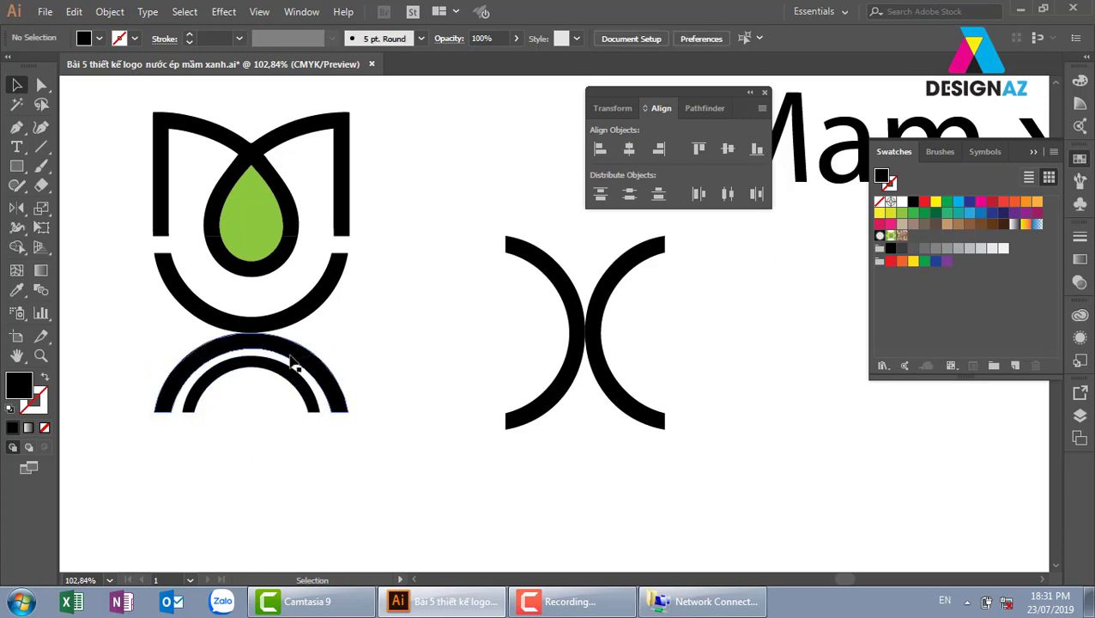
- Add a third, smaller arc inside the second one, resting on the same baseline and centered horizontally with it
drag(275, 384, 339, 410)
key(v)
shift+click(339, 412)
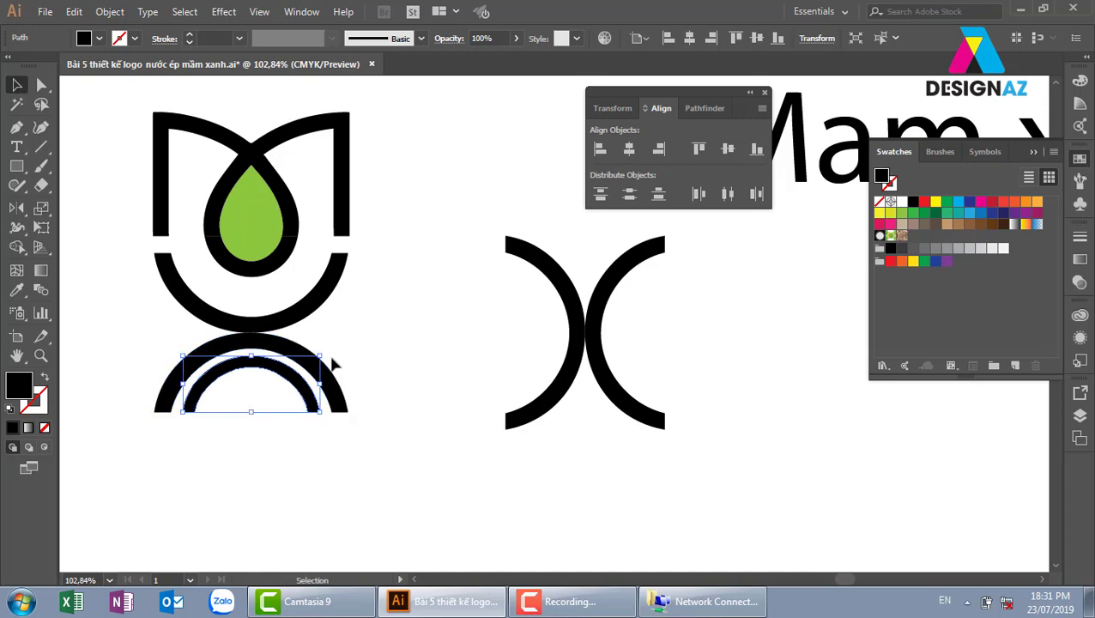
drag(320, 354, 279, 375)
click(388, 406)
click(276, 412)
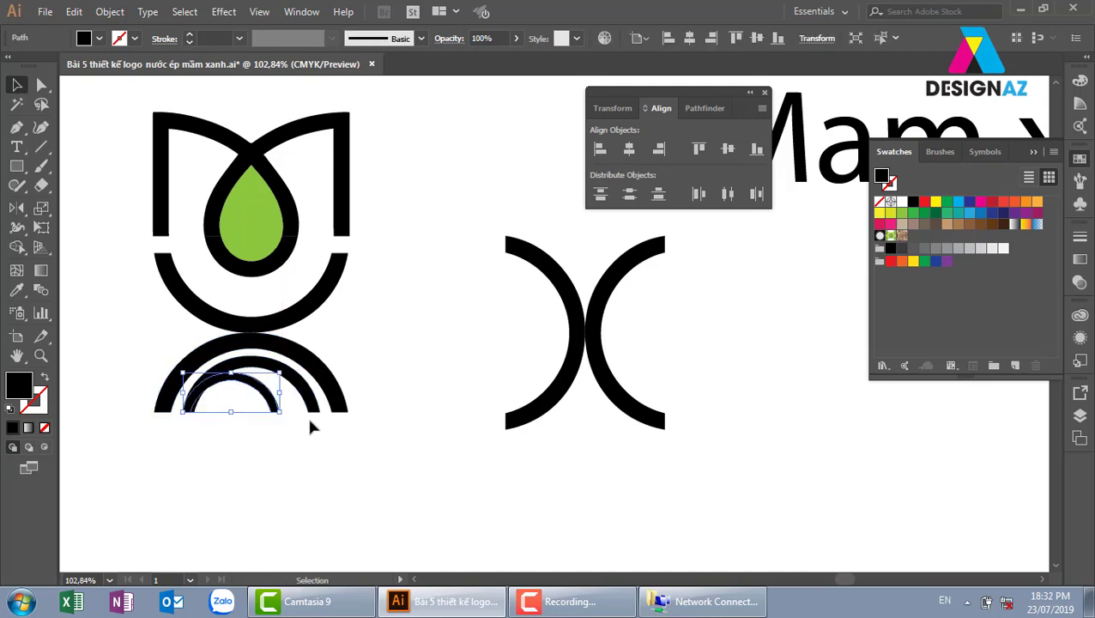
shift+click(321, 413)
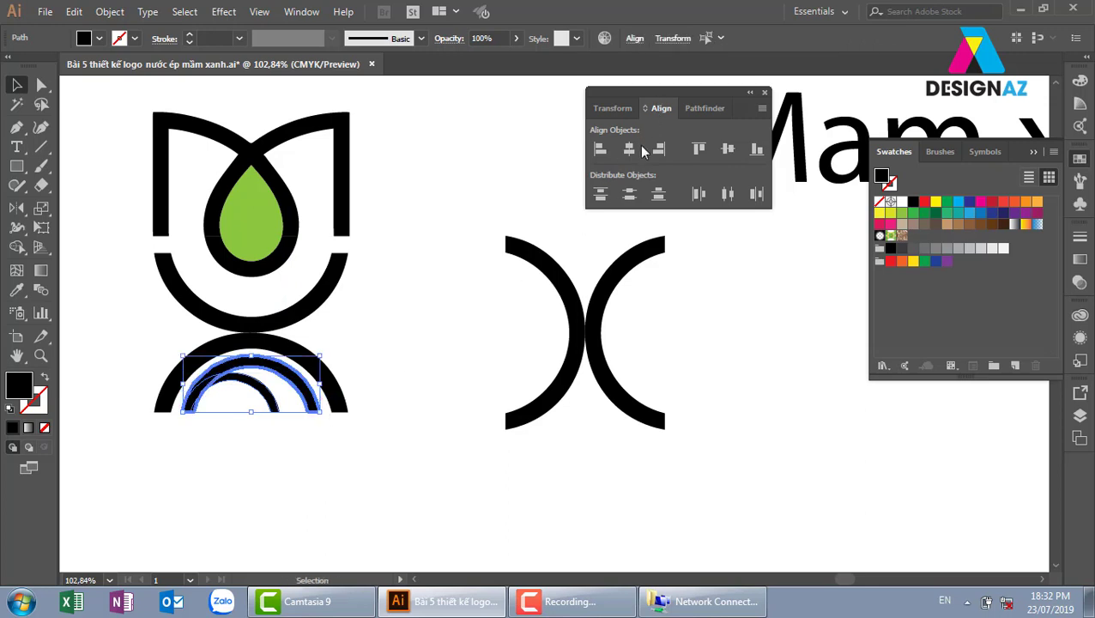
click(629, 150)
click(471, 219)
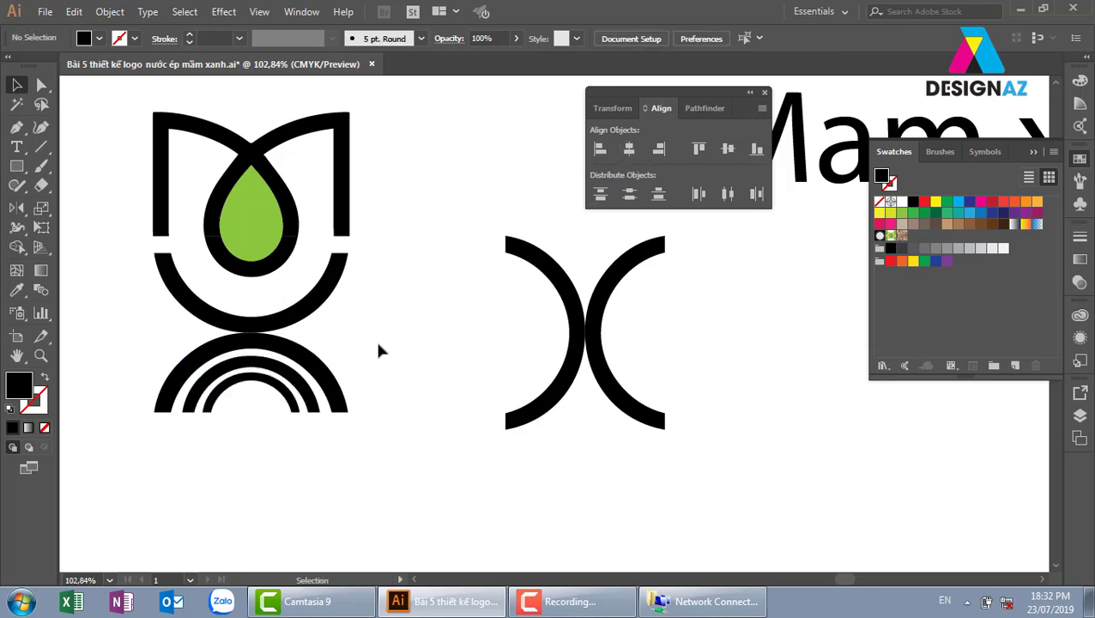
- Shrink the innermost arc a little more and center it horizontally with the middle arc
click(290, 405)
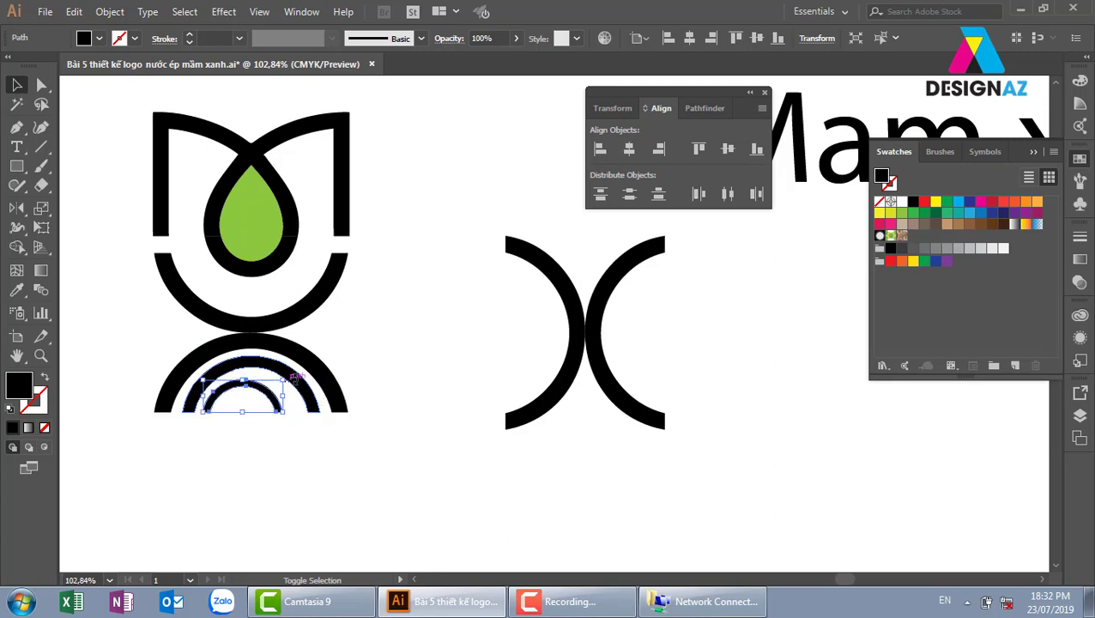
click(302, 388)
click(283, 403)
shift+click(303, 393)
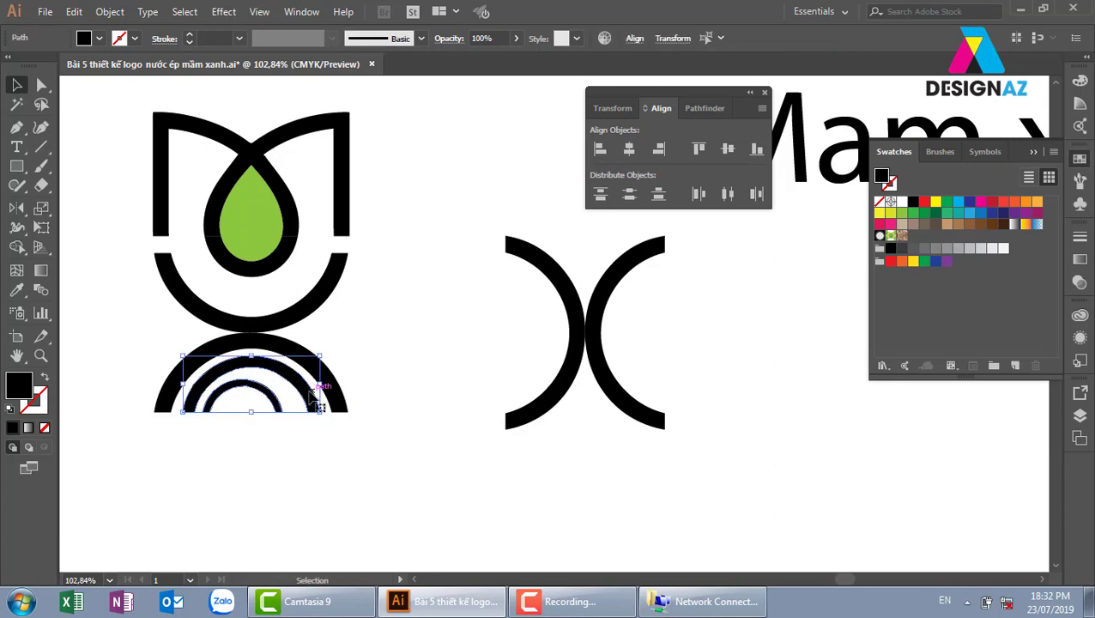
click(438, 275)
- Scale the three nested arcs down slightly together and nudge them up to touch the logo's bottom arc
key(ctrl+minus)
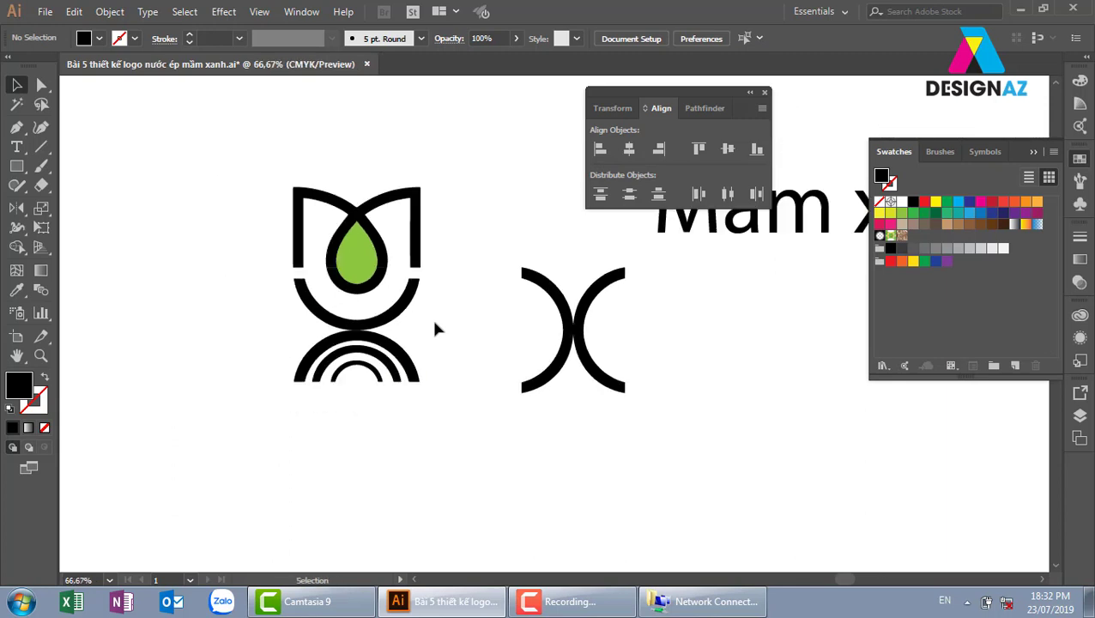
drag(460, 361, 359, 452)
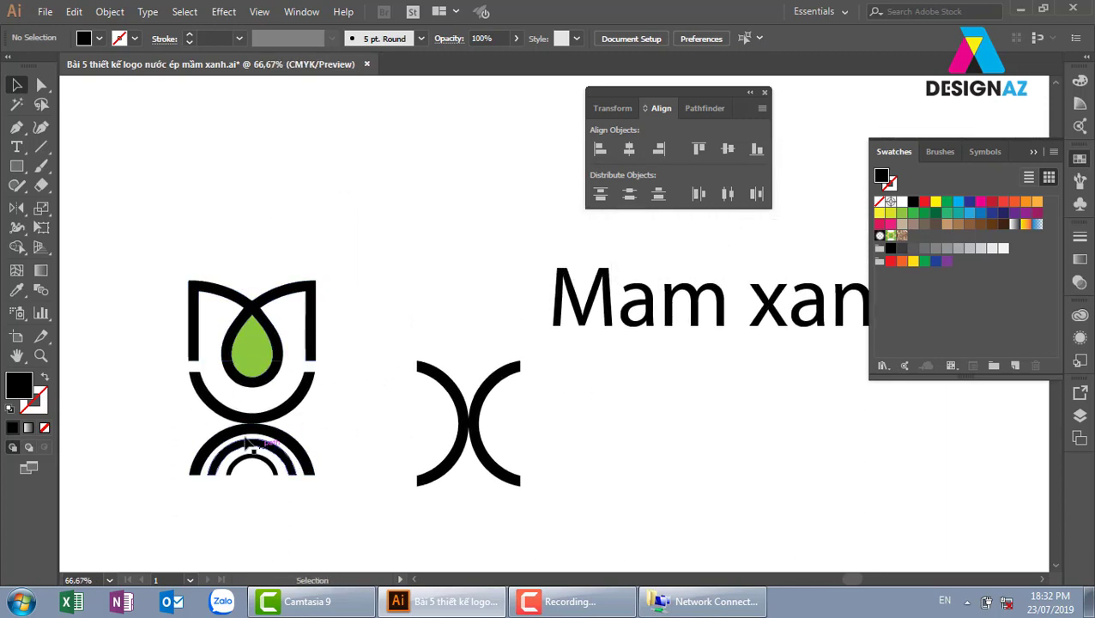
drag(168, 496, 306, 427)
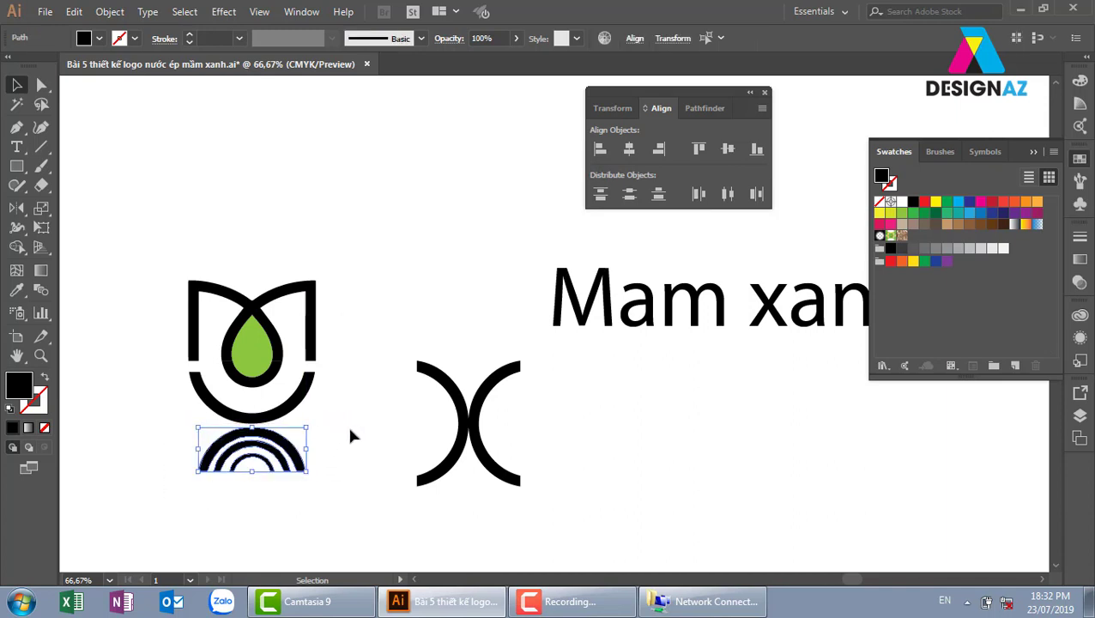
key(Up)
key(Up)
key(Up)
key(Up)
key(Up)
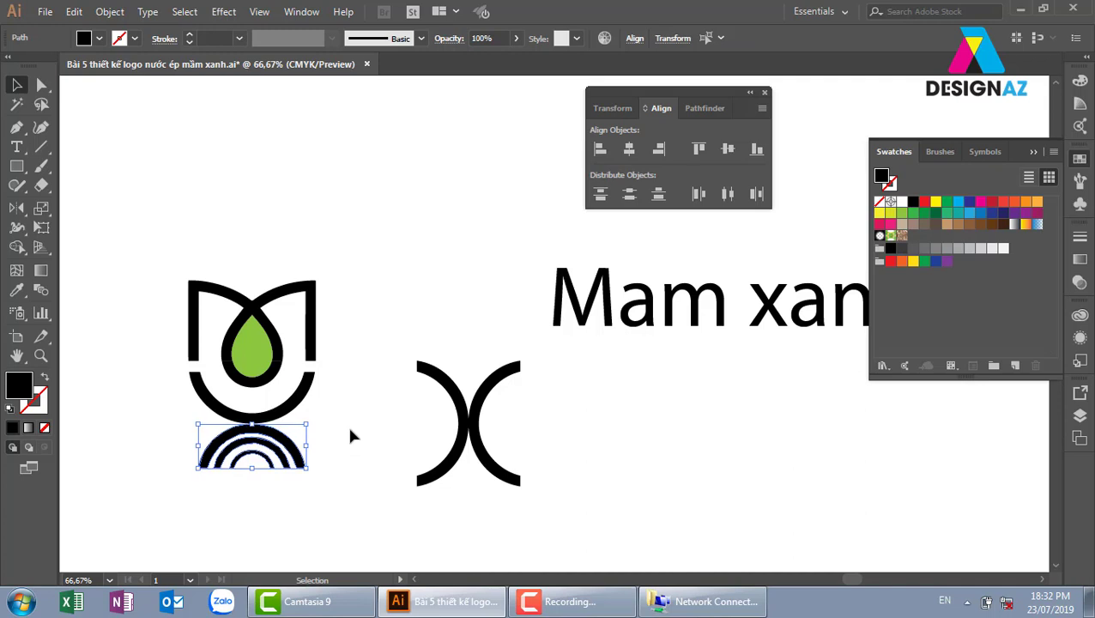
click(351, 436)
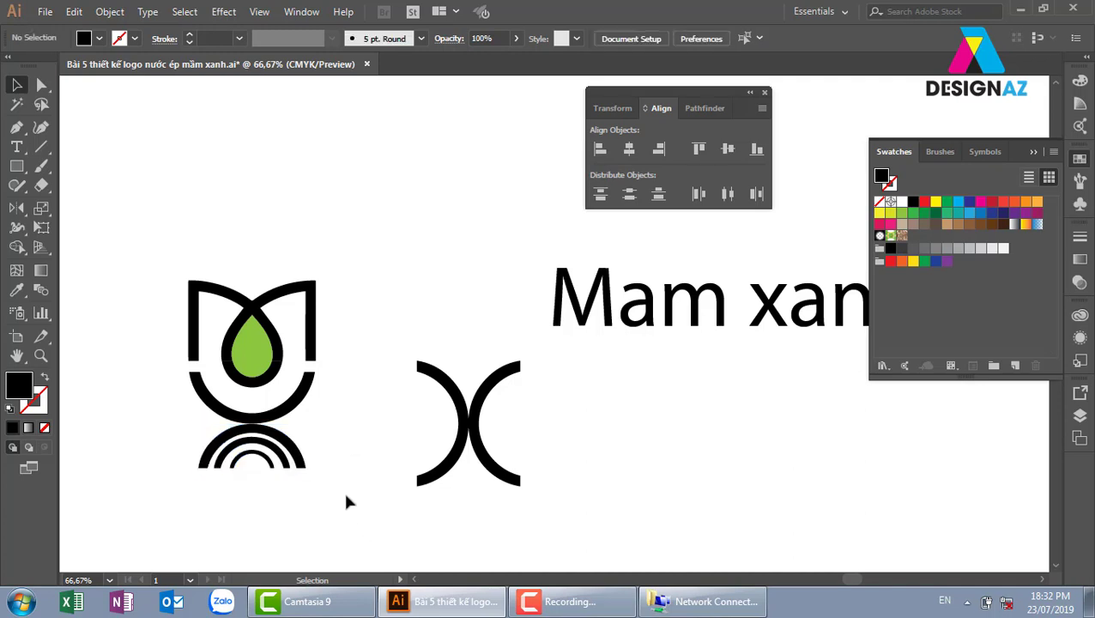
- Delete the X made of two back-to-back arcs beside the logo
drag(412, 341, 539, 487)
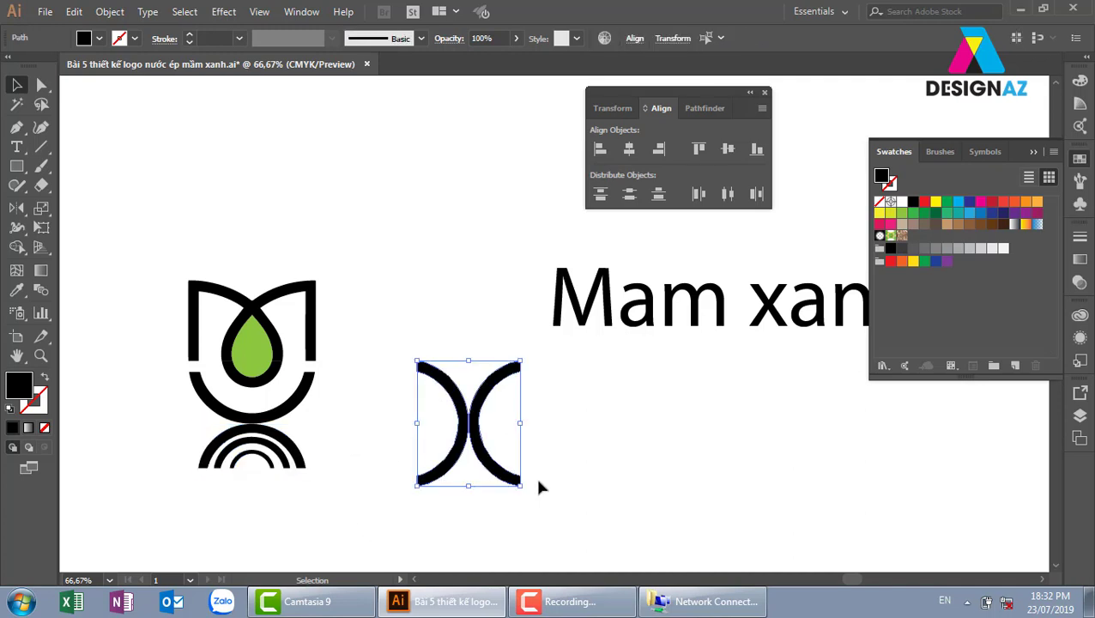
key(Delete)
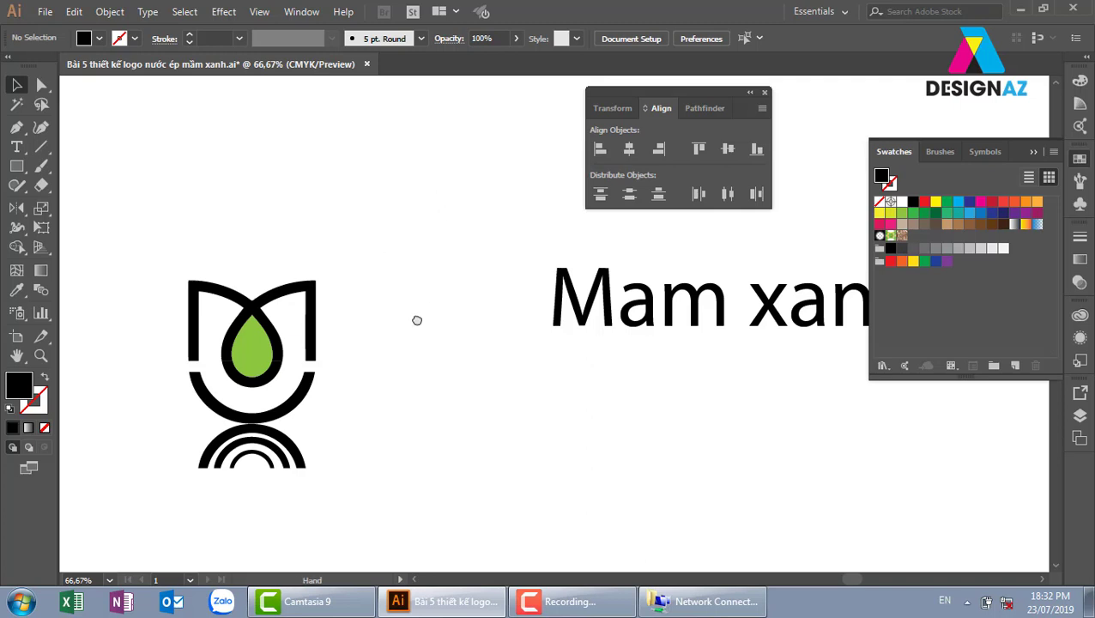
drag(418, 320, 391, 264)
key(z)
drag(92, 171, 361, 355)
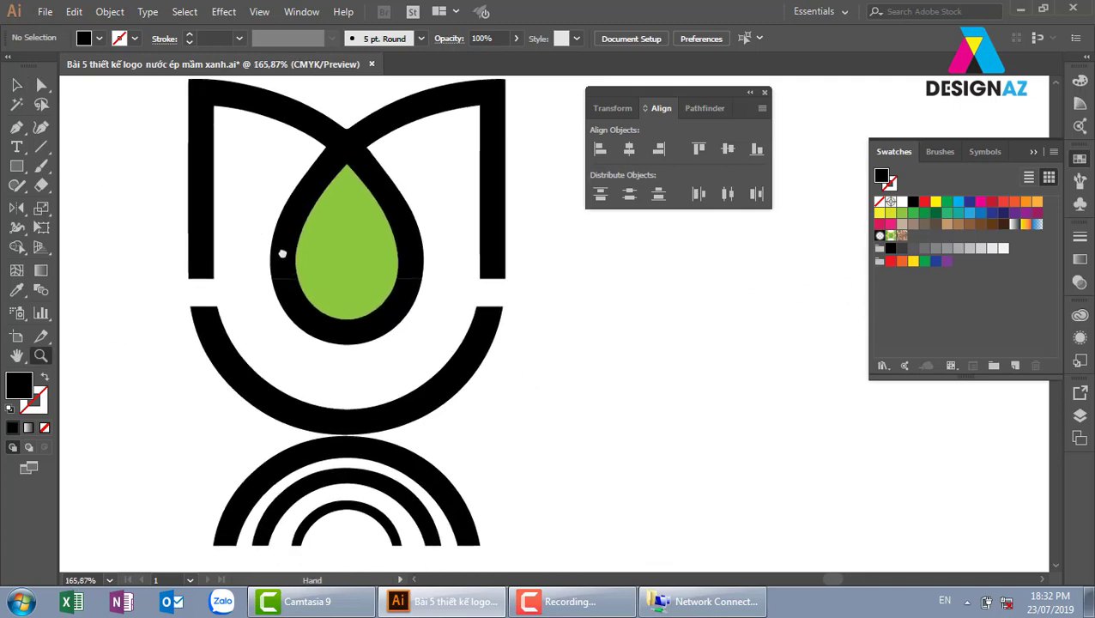
click(40, 147)
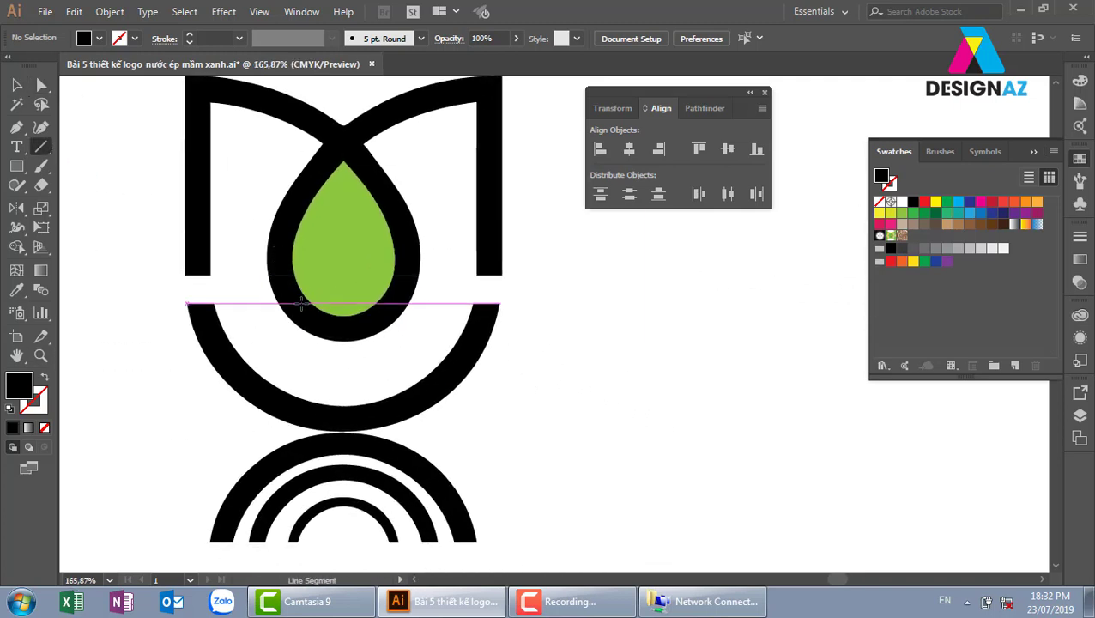
click(300, 302)
click(559, 344)
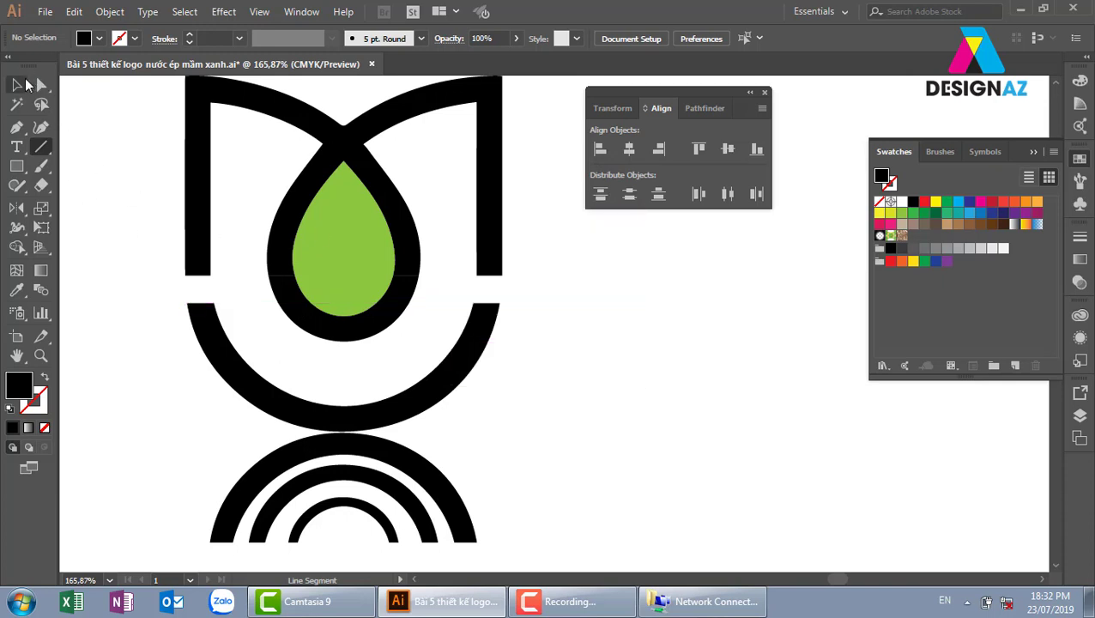
- Merge the lower piece of the droplet outline with the tulip shape above it using the Shape Builder tool
click(17, 84)
click(326, 320)
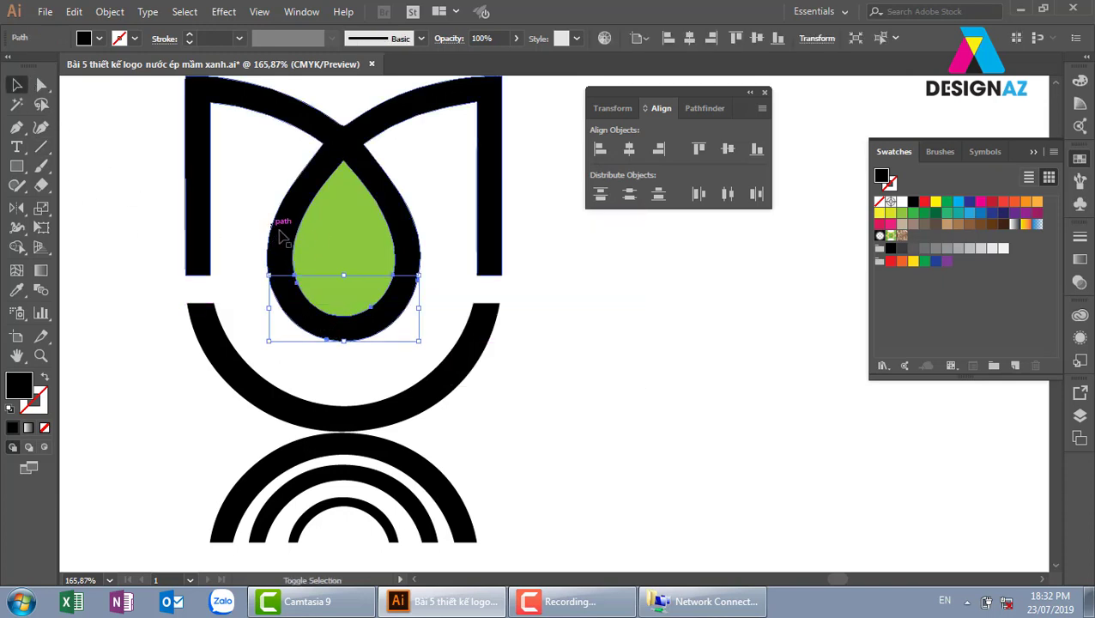
shift+click(283, 237)
click(16, 247)
mouse_move(292, 318)
mouse_down()
mouse_move(273, 245)
mouse_move(273, 279)
mouse_up()
click(21, 91)
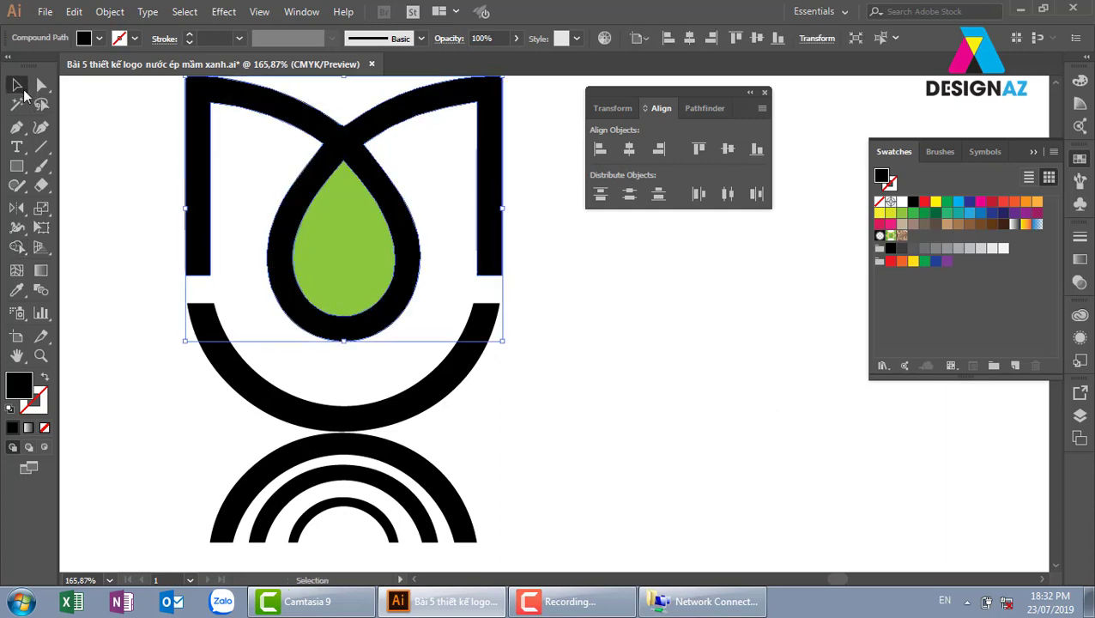
click(634, 418)
- Draw a bent straw path with the Pen tool from the droplet's tip up and to the right, with a black stroke and no fill
key(ctrl+minus)
key(ctrl+minus)
key(ctrl+minus)
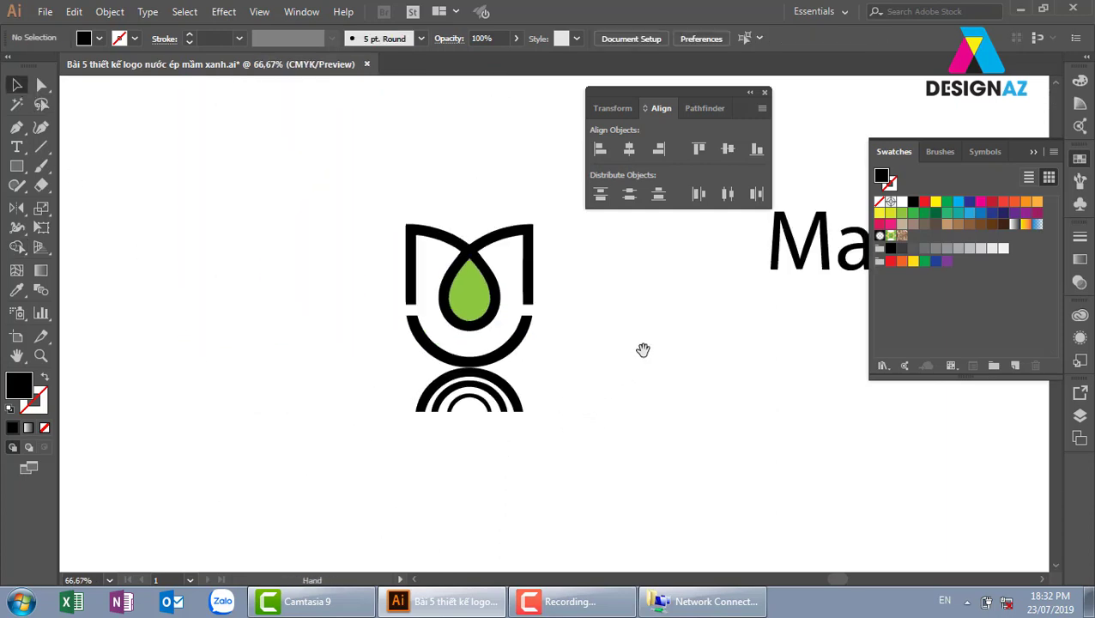
drag(643, 349, 477, 403)
drag(159, 159, 518, 444)
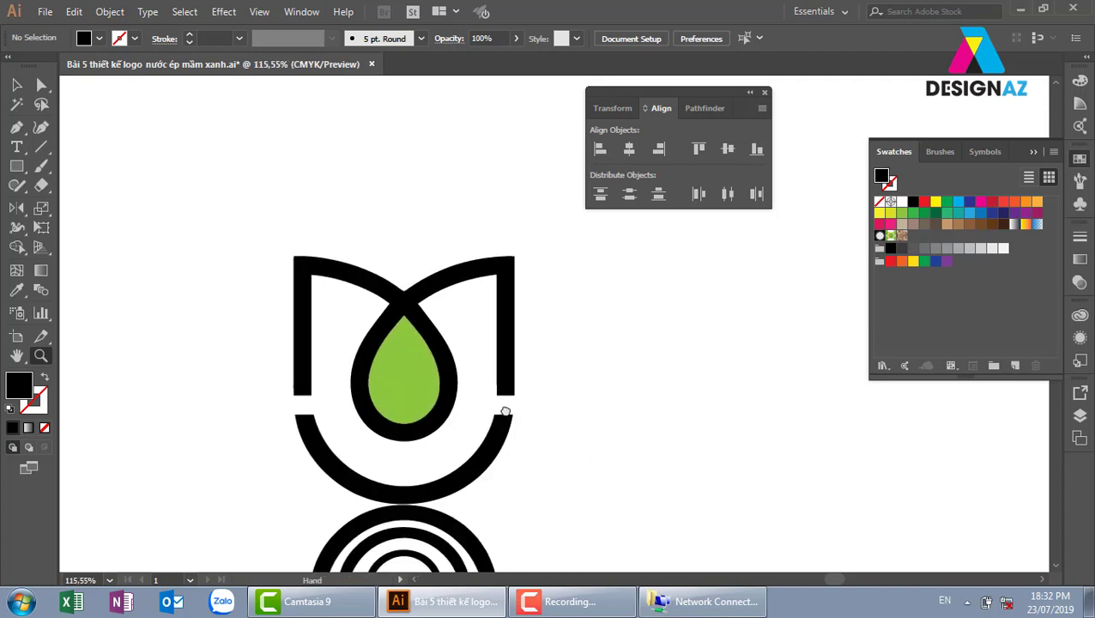
key(p)
click(401, 298)
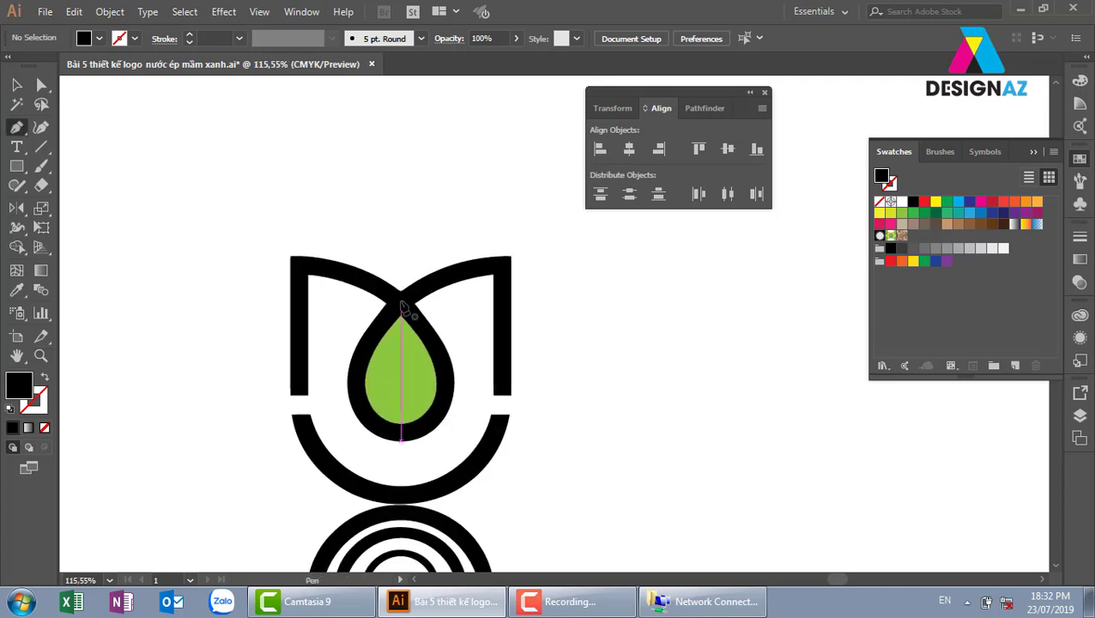
click(446, 123)
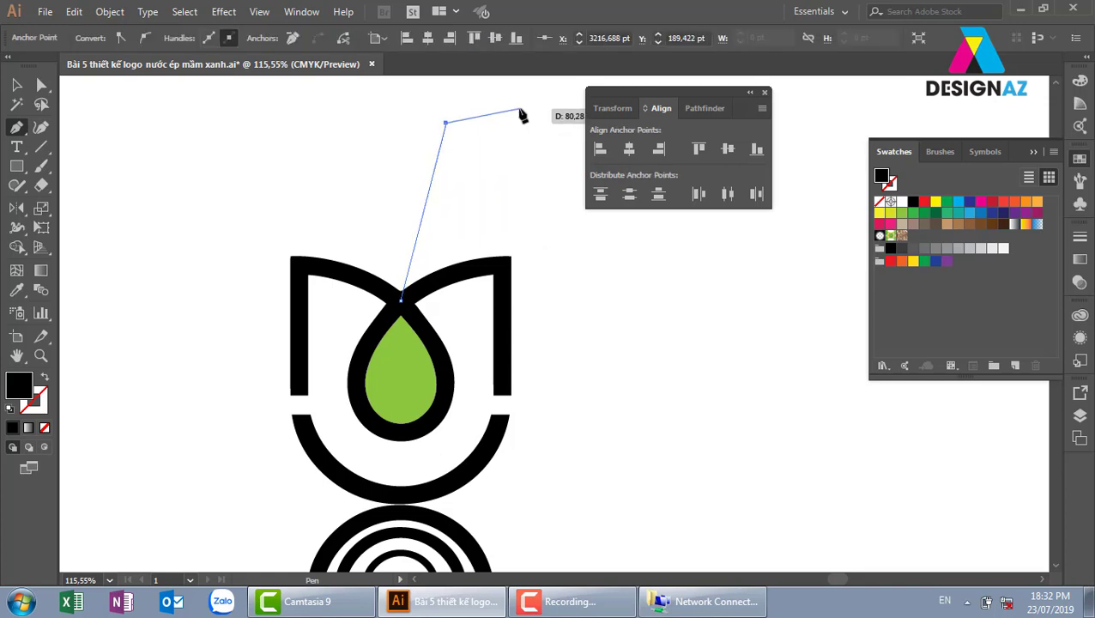
click(518, 109)
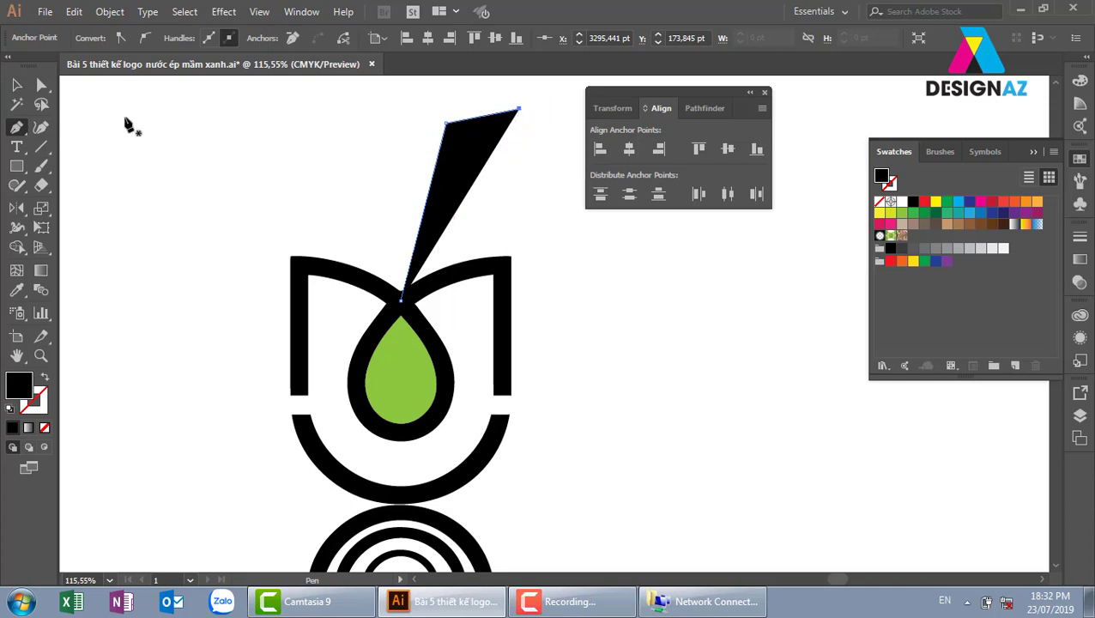
key(v)
key(shift+x)
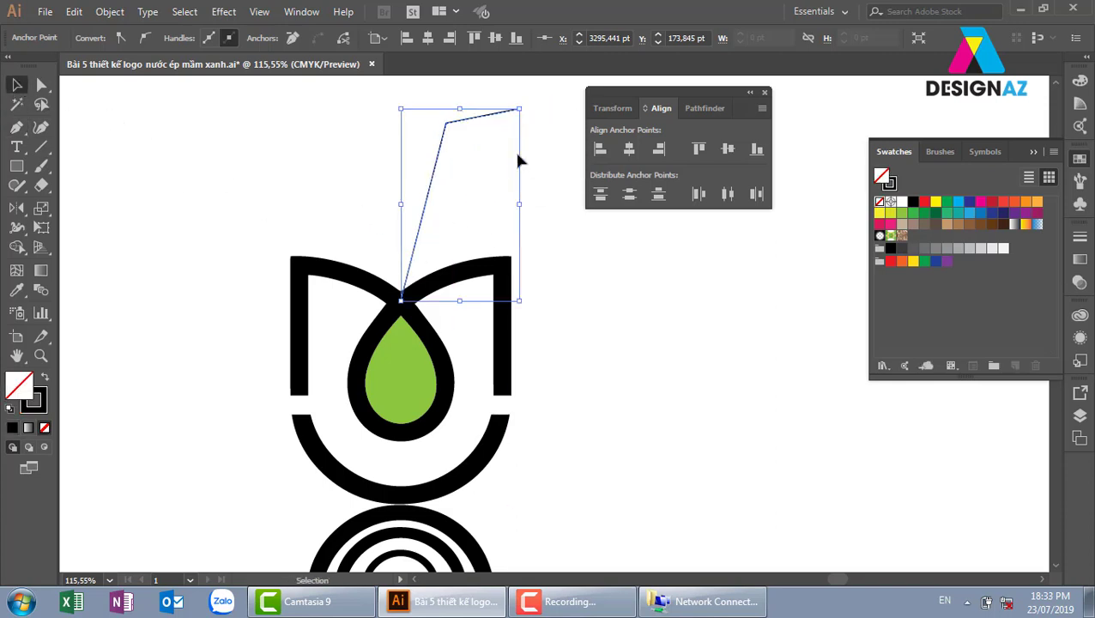
- Round the straw path's bend into a smooth corner
key(a)
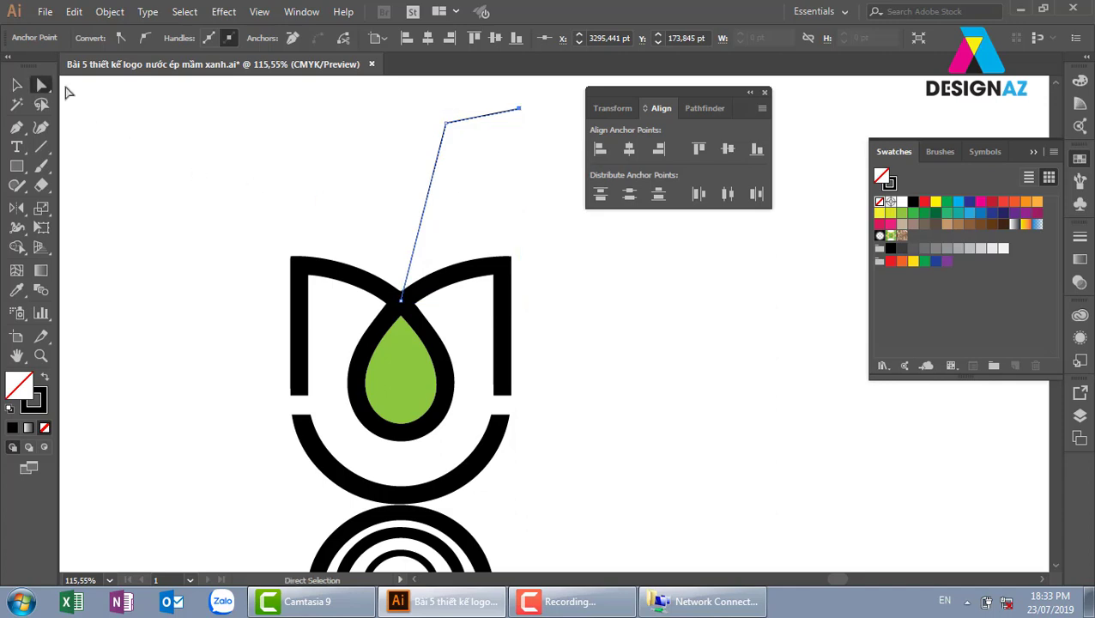
drag(436, 110, 474, 153)
click(17, 85)
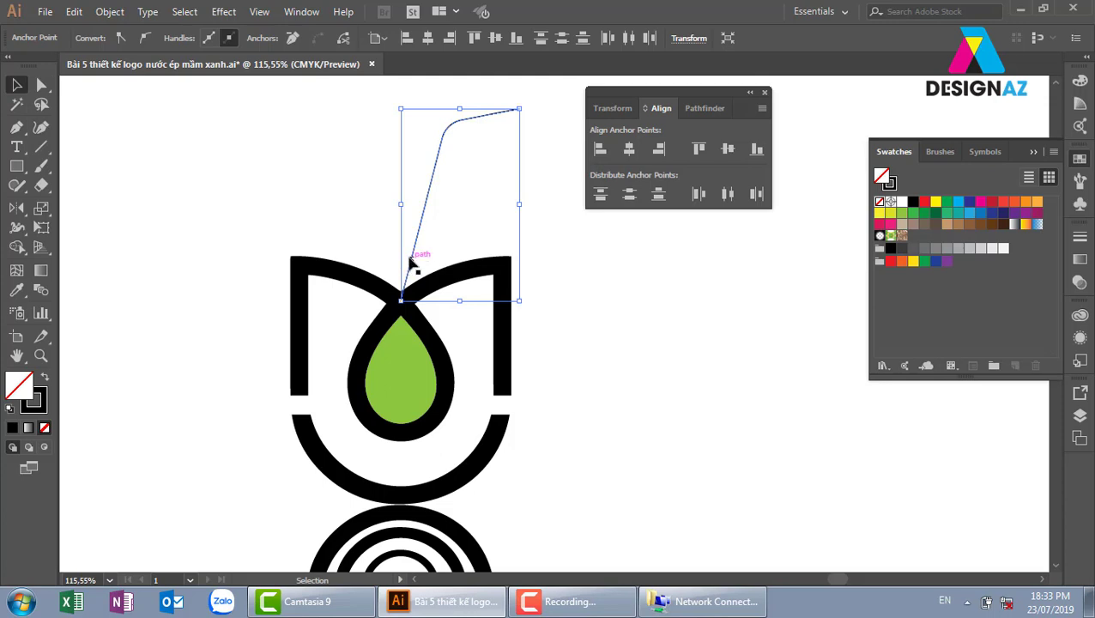
click(286, 163)
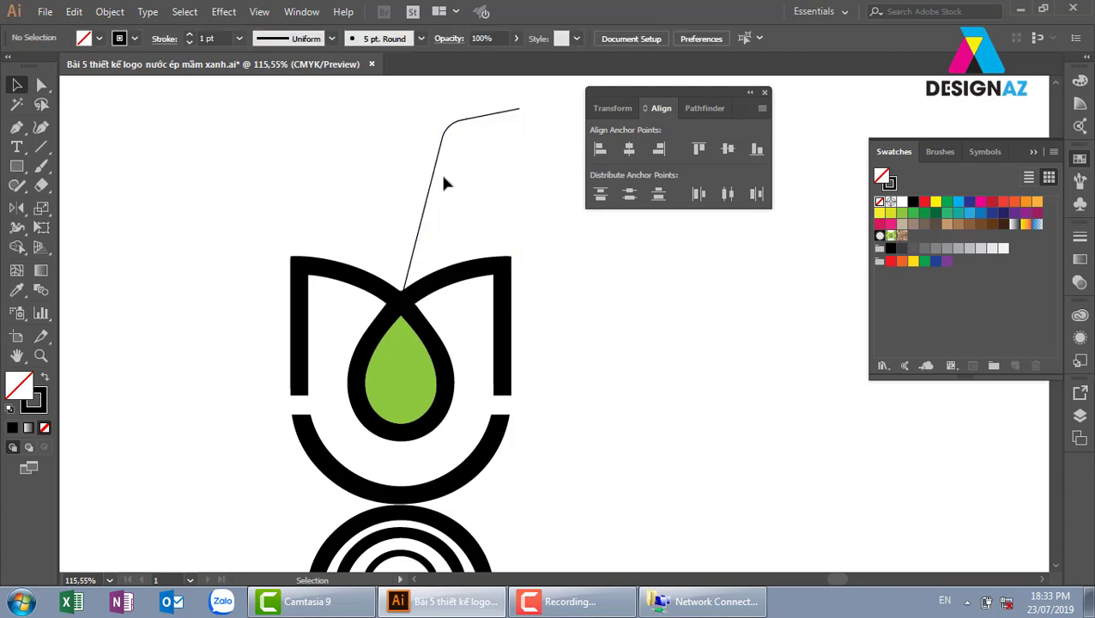
- Set the straw path's stroke weight to 16 pt
click(429, 176)
click(243, 38)
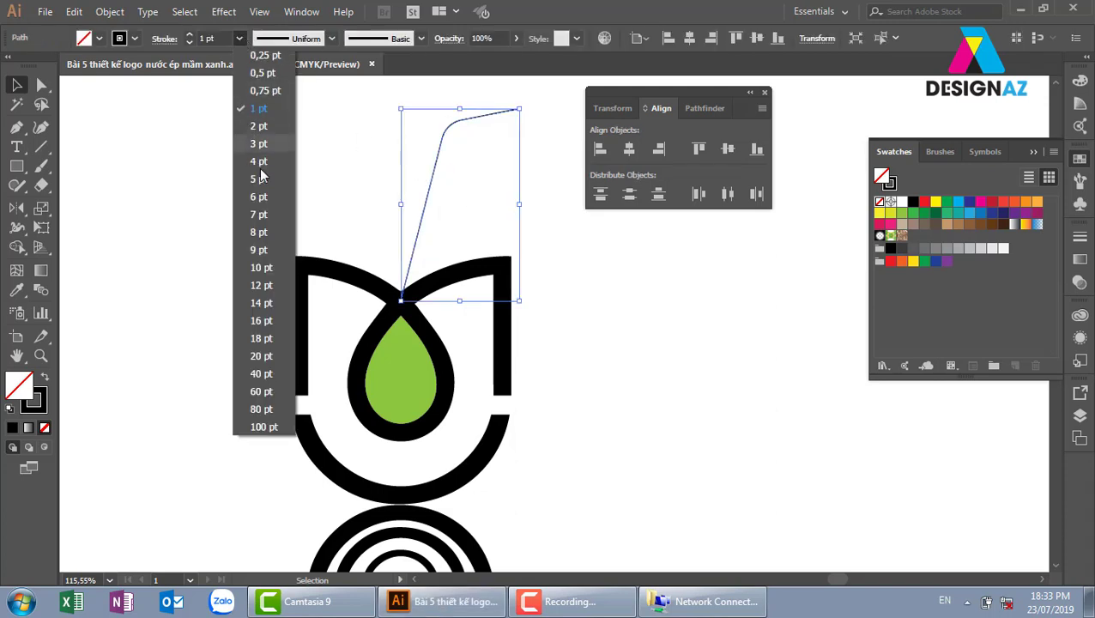
click(261, 197)
click(245, 39)
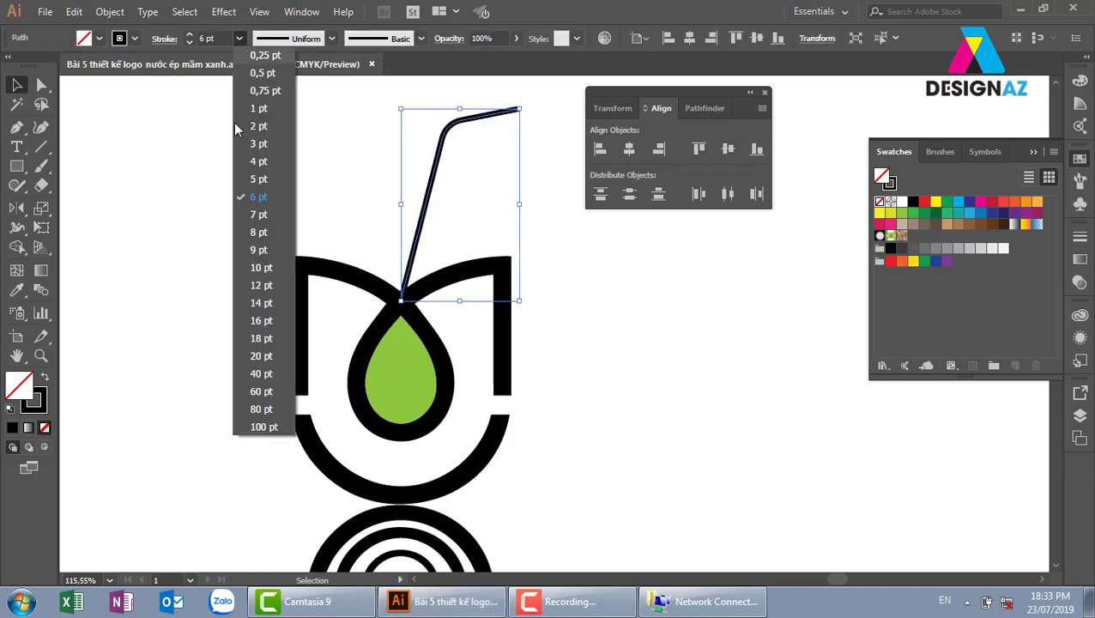
click(260, 303)
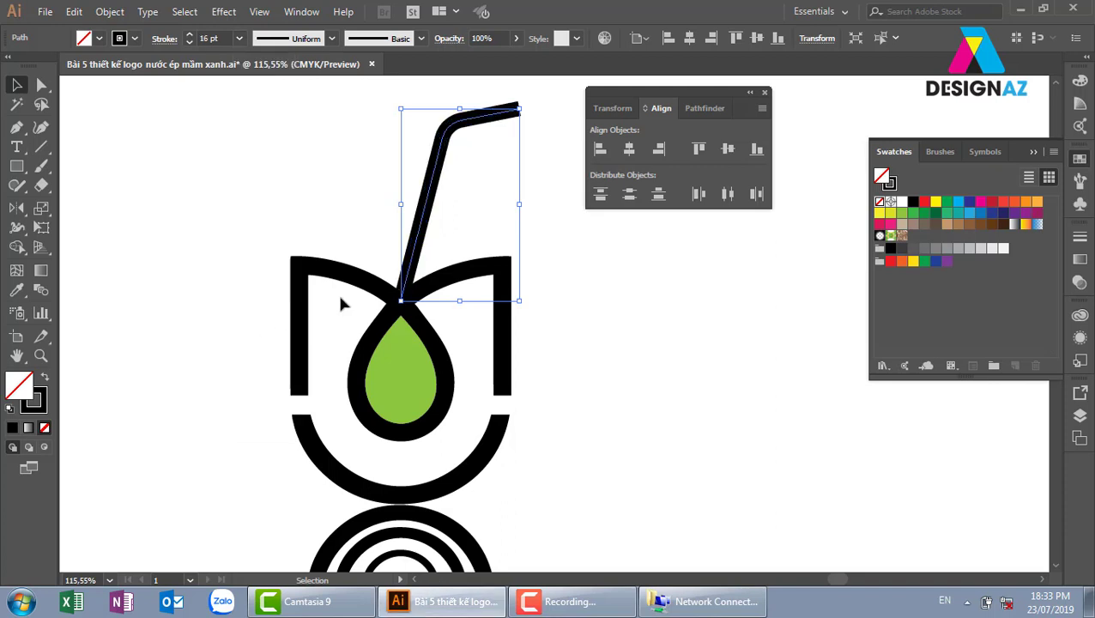
- Move the straw slightly down and left, then pull its lower end anchor back up so it ends inside the droplet's black tip
click(545, 213)
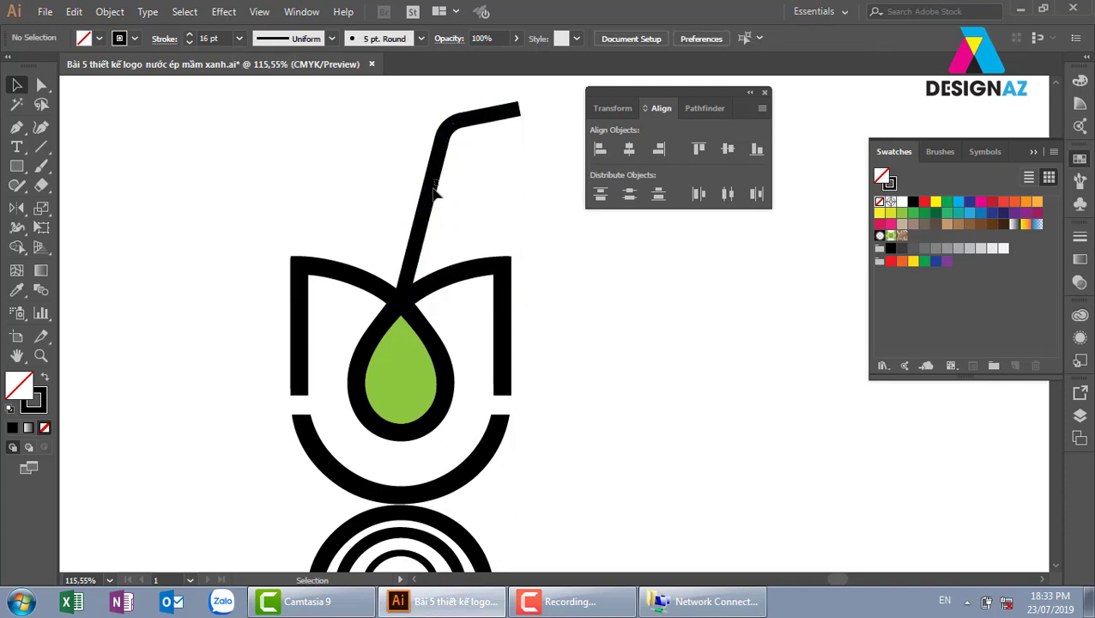
drag(432, 196, 422, 215)
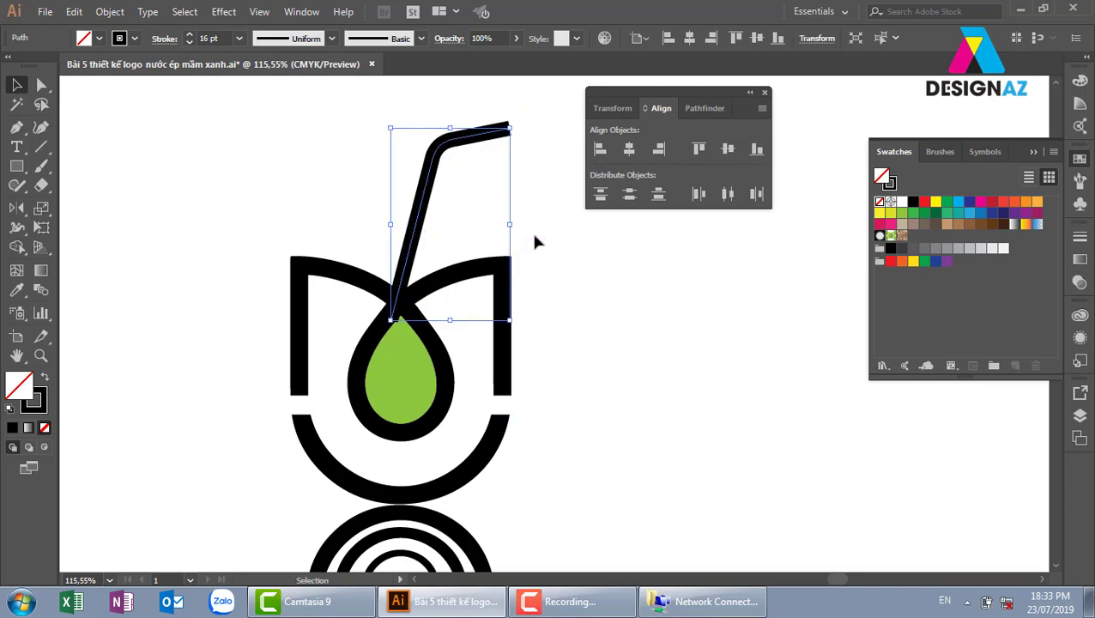
click(531, 230)
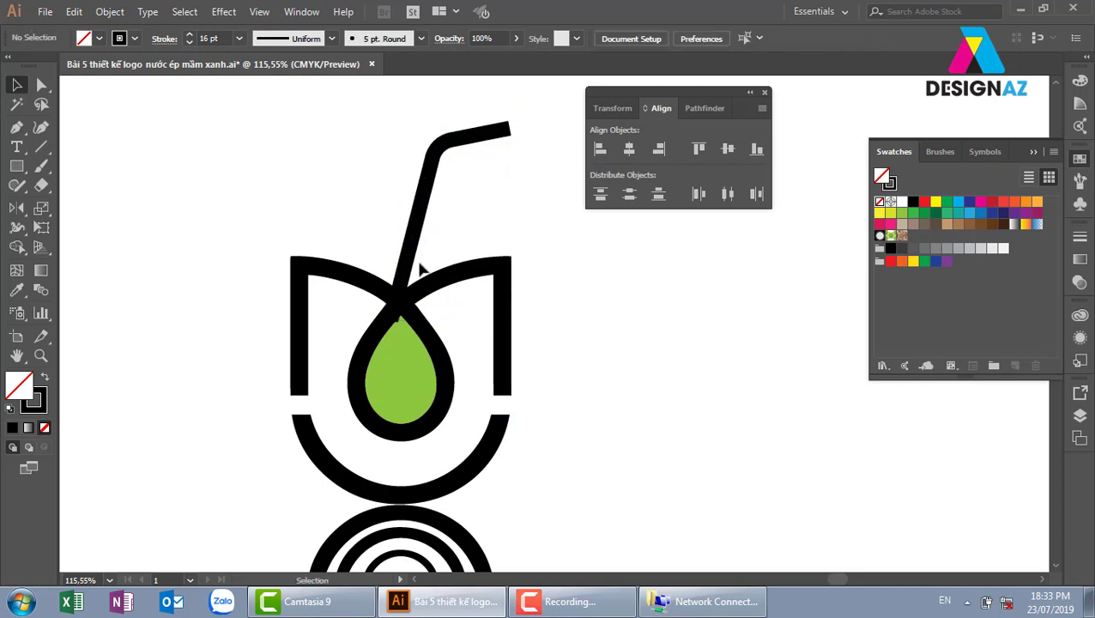
click(414, 241)
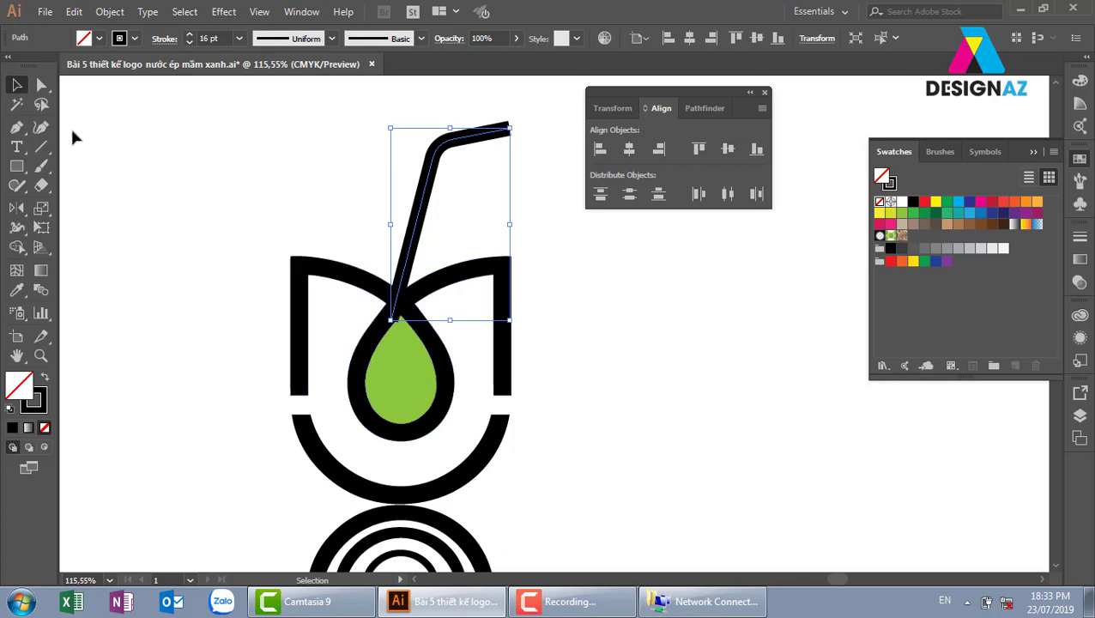
click(41, 85)
drag(390, 319, 394, 305)
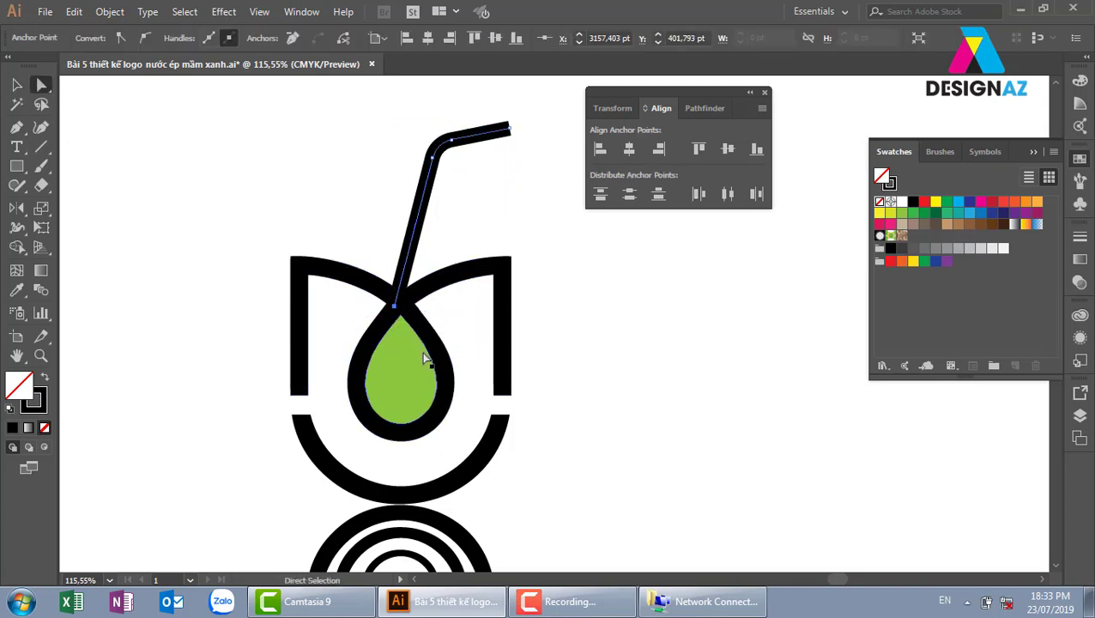
click(16, 85)
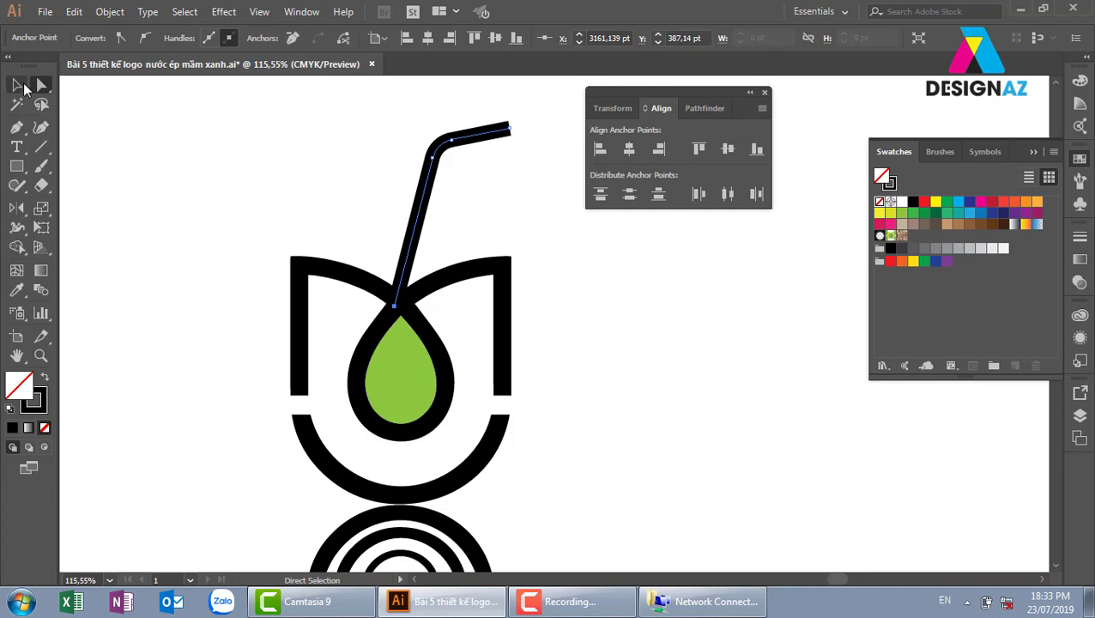
click(537, 230)
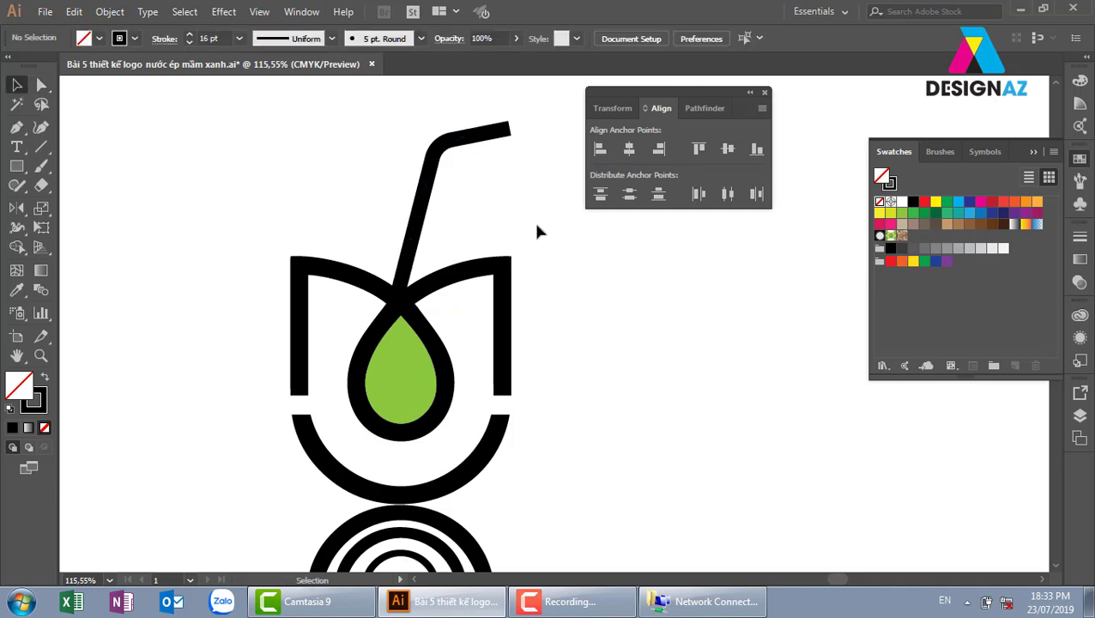
- Convert the straw's stroke into a filled shape with Flatten Transparency, converting strokes to outlines and preserving alpha transparency
click(439, 167)
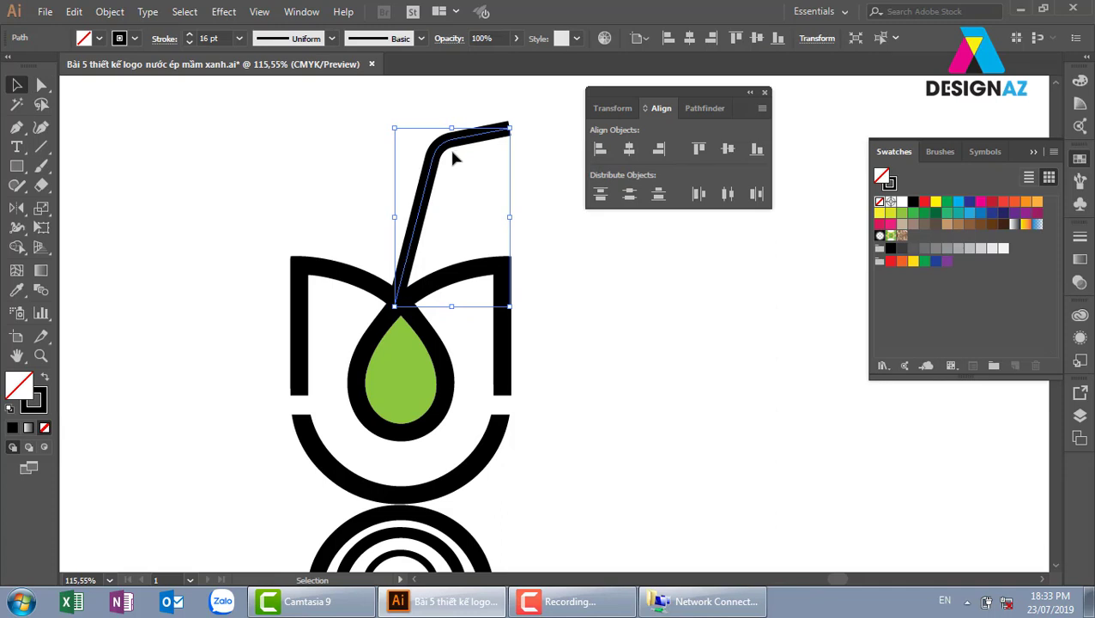
click(109, 12)
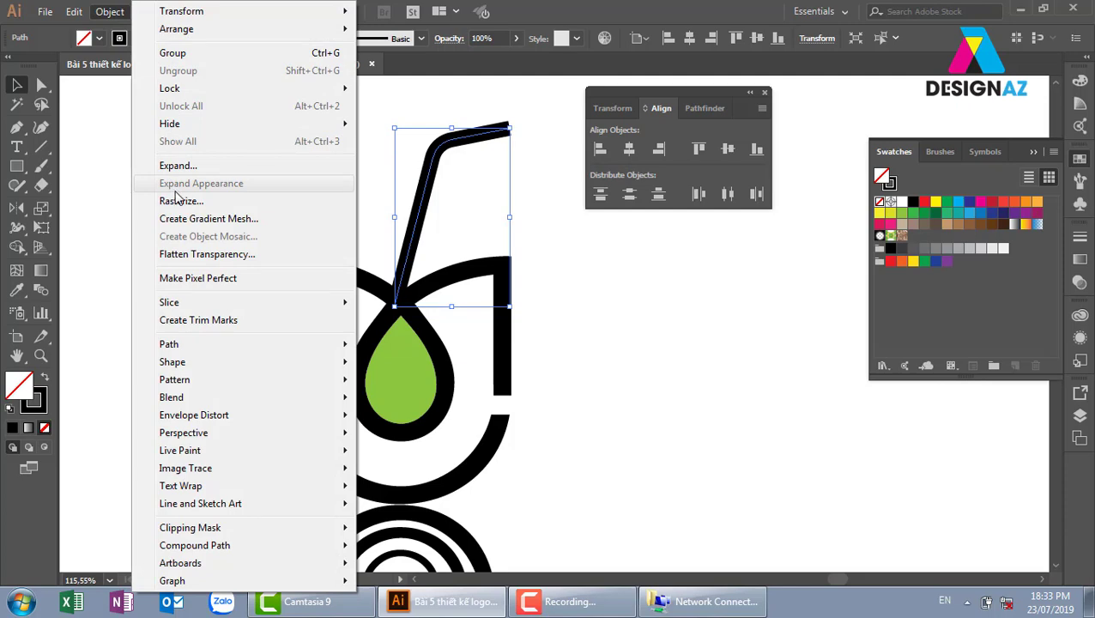
click(218, 255)
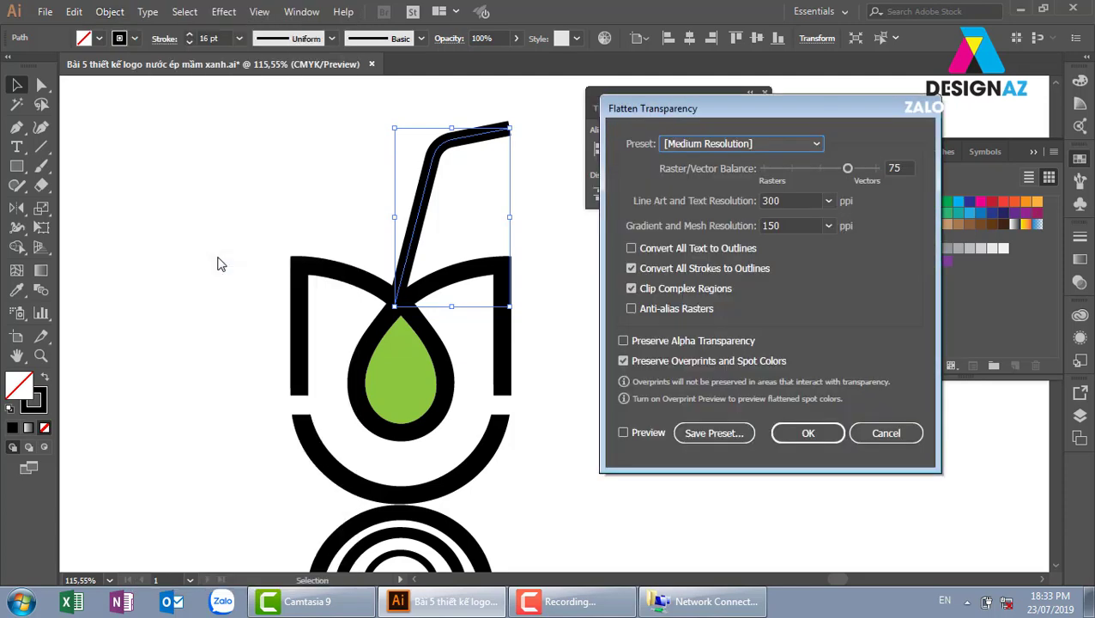
click(650, 341)
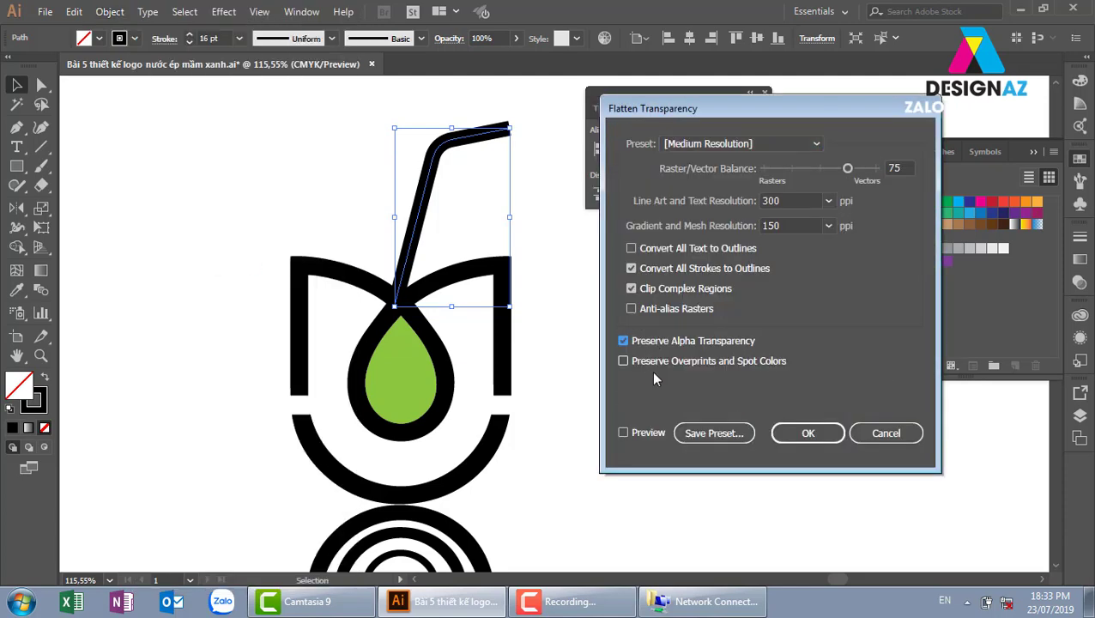
click(807, 436)
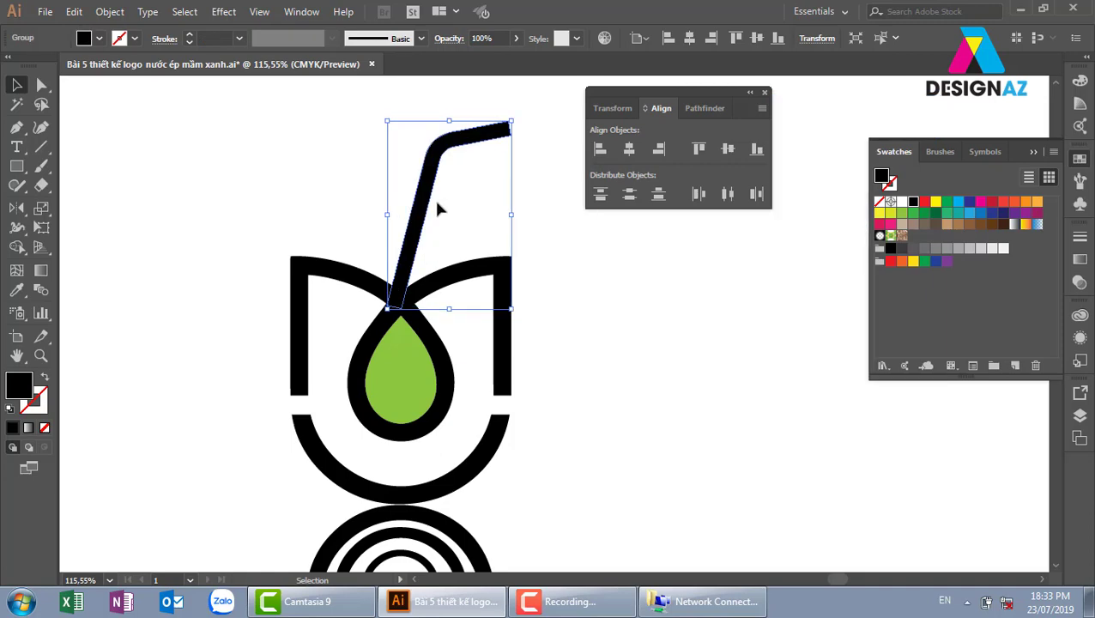
click(602, 321)
- Draw a curved, black-filled leaf with a narrow open centre vein to the left of the straw using the Pen tool
drag(472, 310, 431, 316)
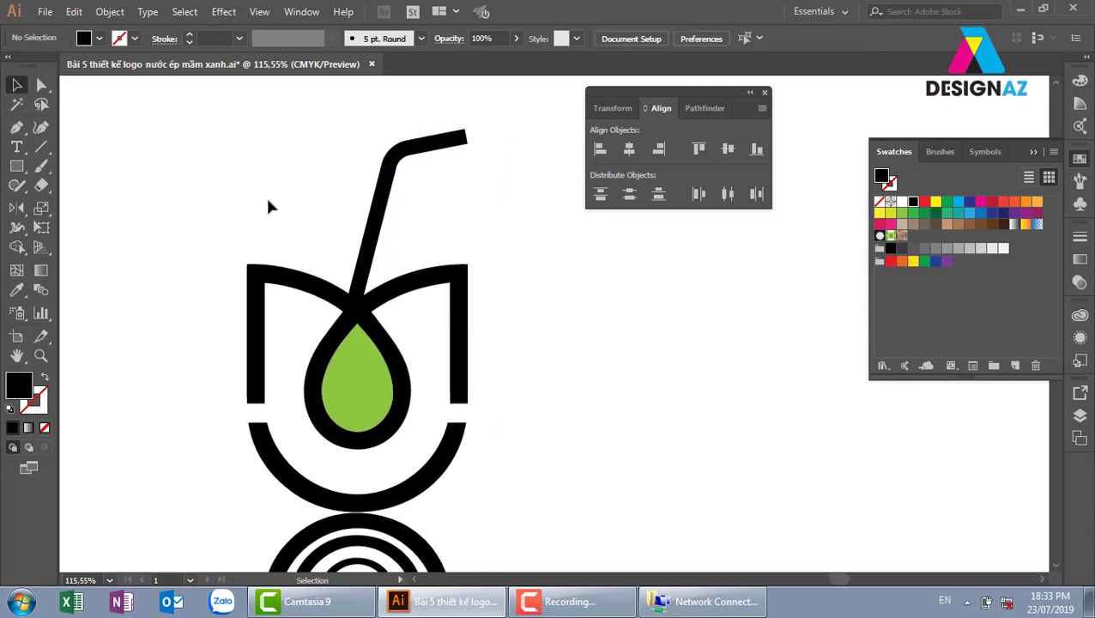
key(p)
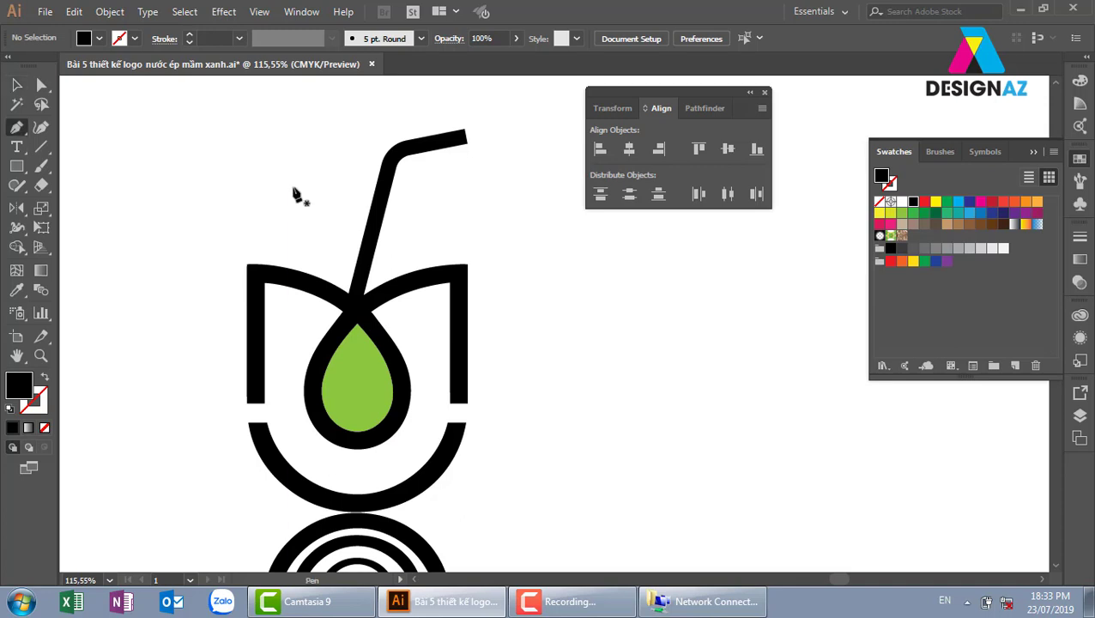
click(270, 188)
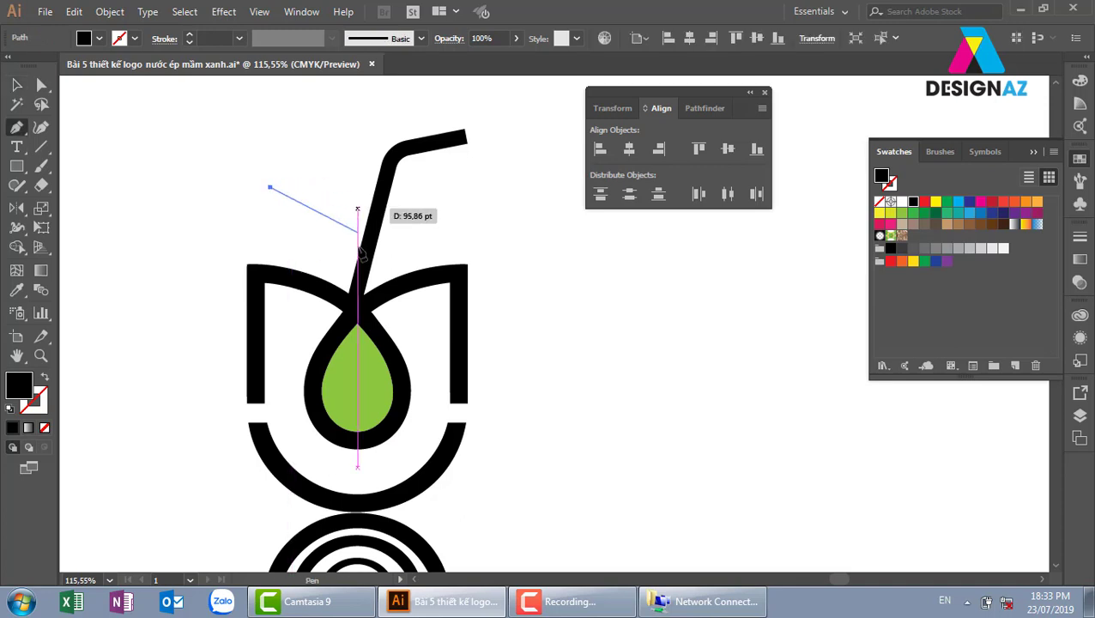
drag(347, 273, 334, 359)
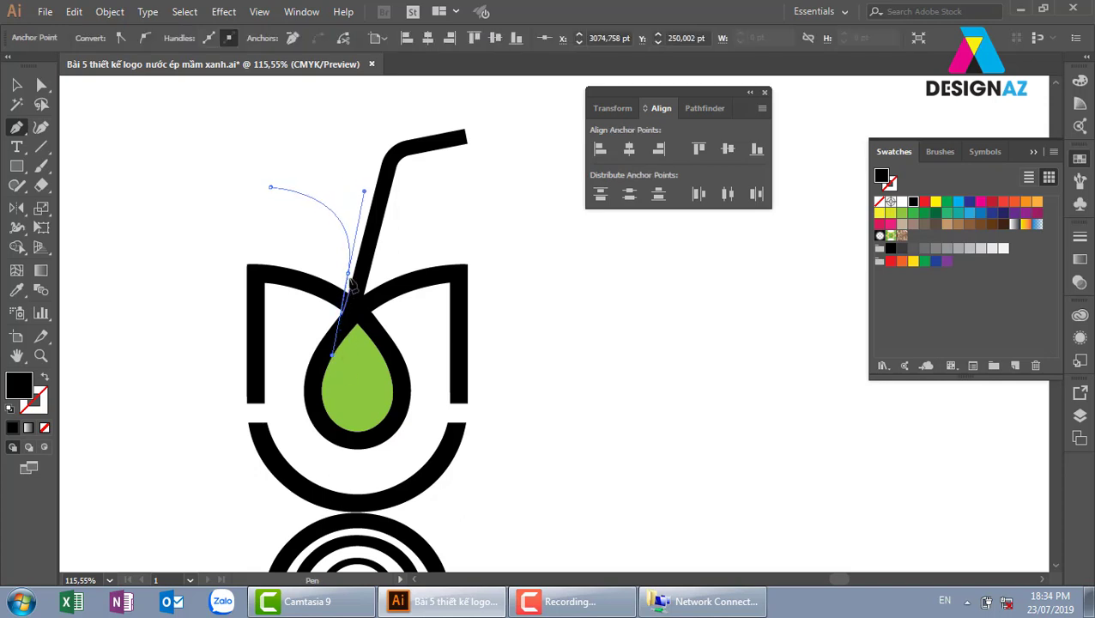
click(348, 273)
drag(300, 216, 267, 200)
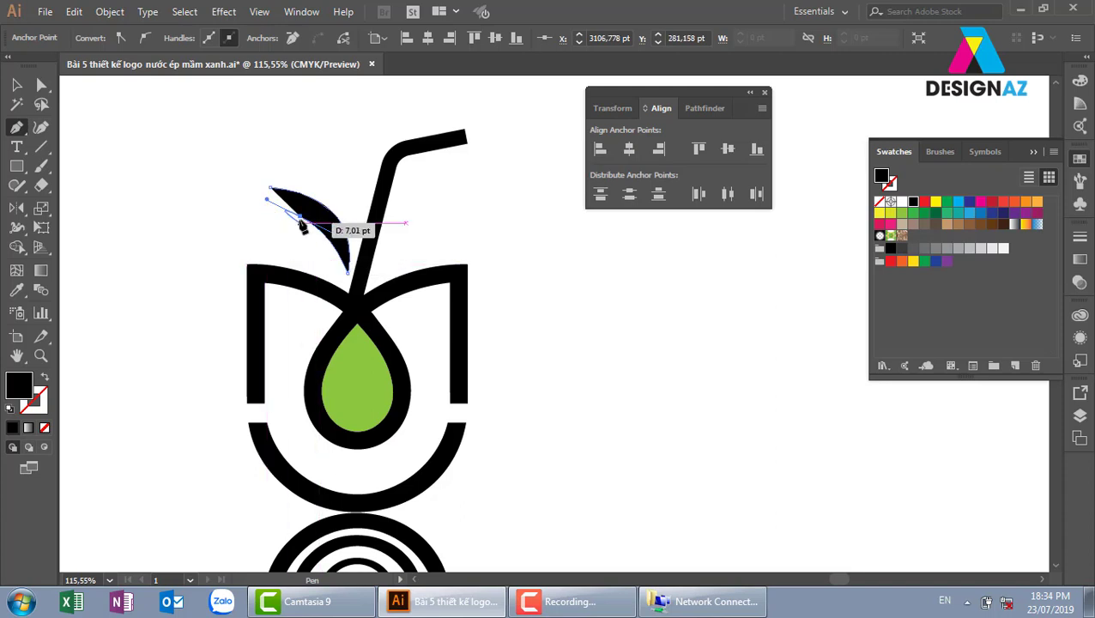
click(345, 280)
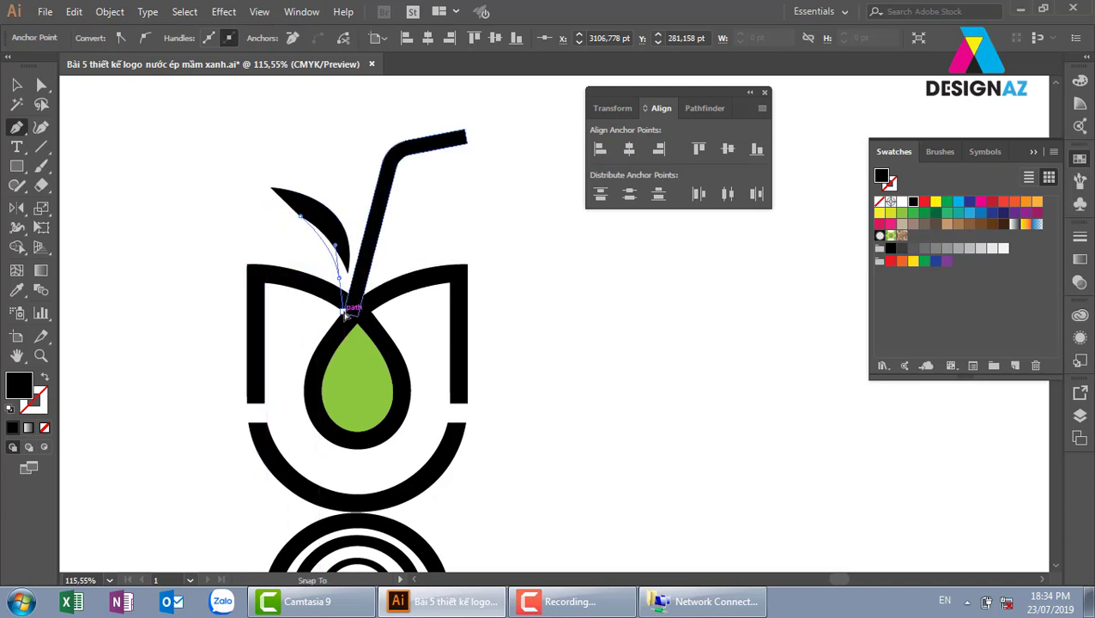
mouse_move(346, 307)
mouse_down()
mouse_move(345, 280)
mouse_move(346, 289)
mouse_up()
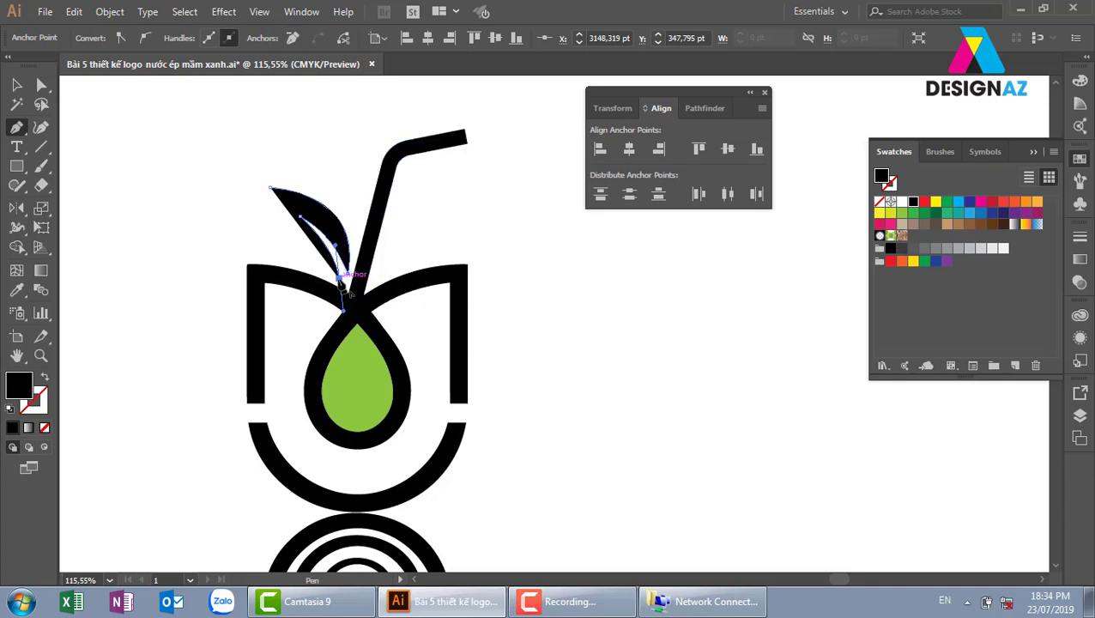
drag(272, 188, 269, 176)
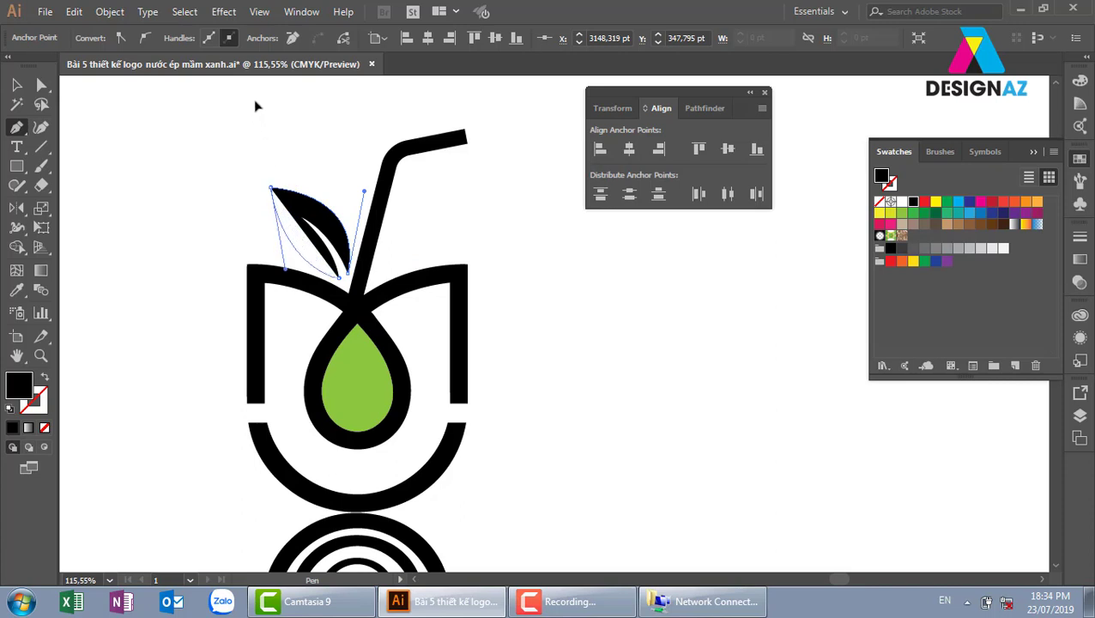
drag(255, 106, 276, 98)
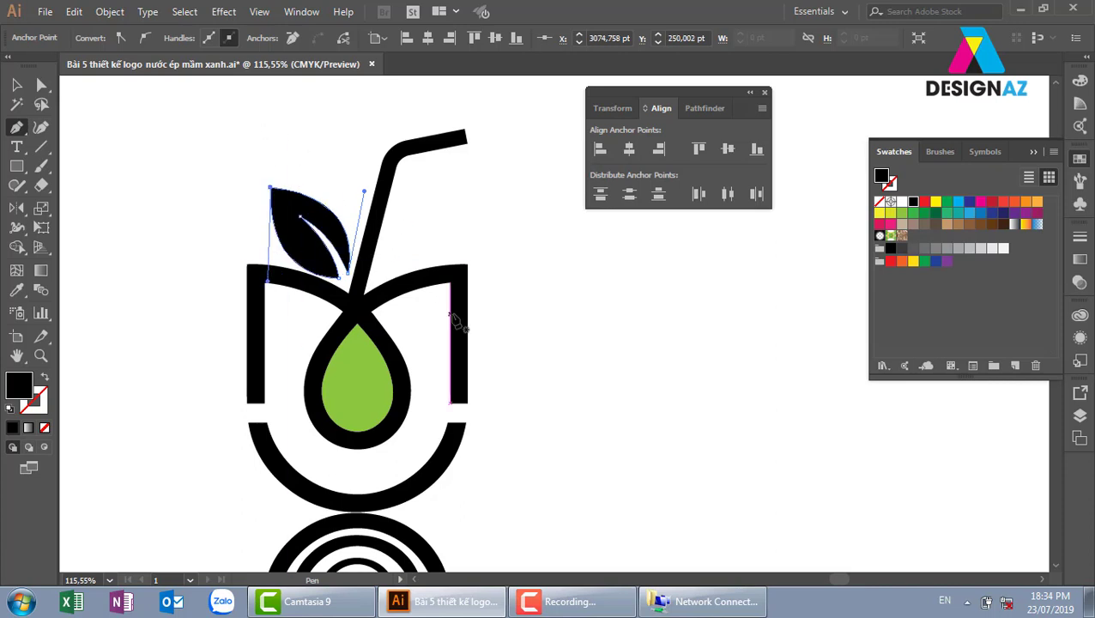
- Place the leaf slightly tilted beside the straw above the left petal and fill it with the light green swatch
click(16, 84)
drag(317, 218, 318, 208)
drag(358, 176, 347, 177)
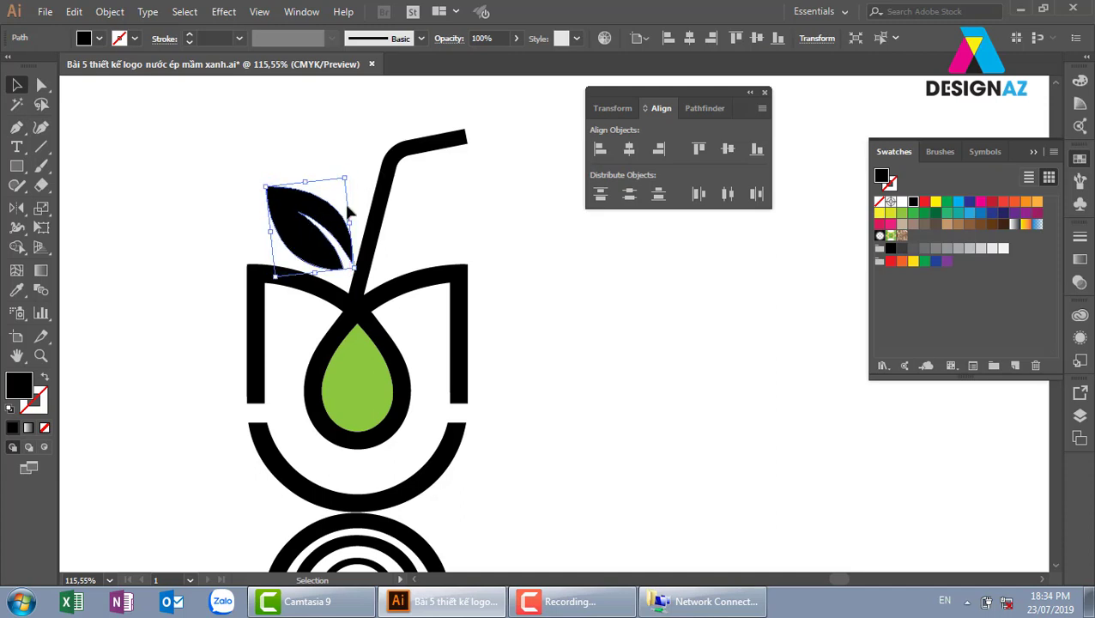
drag(339, 239, 329, 239)
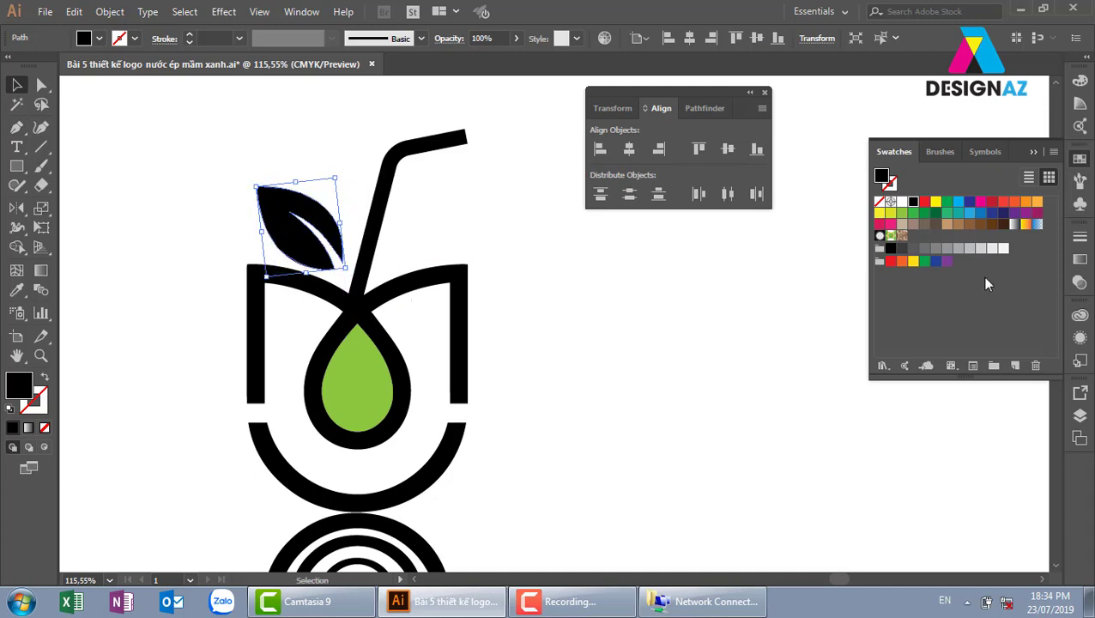
click(901, 213)
click(581, 355)
- Copy the green leaf to the right side of the straw, mirror it and scale it down
drag(581, 355, 520, 344)
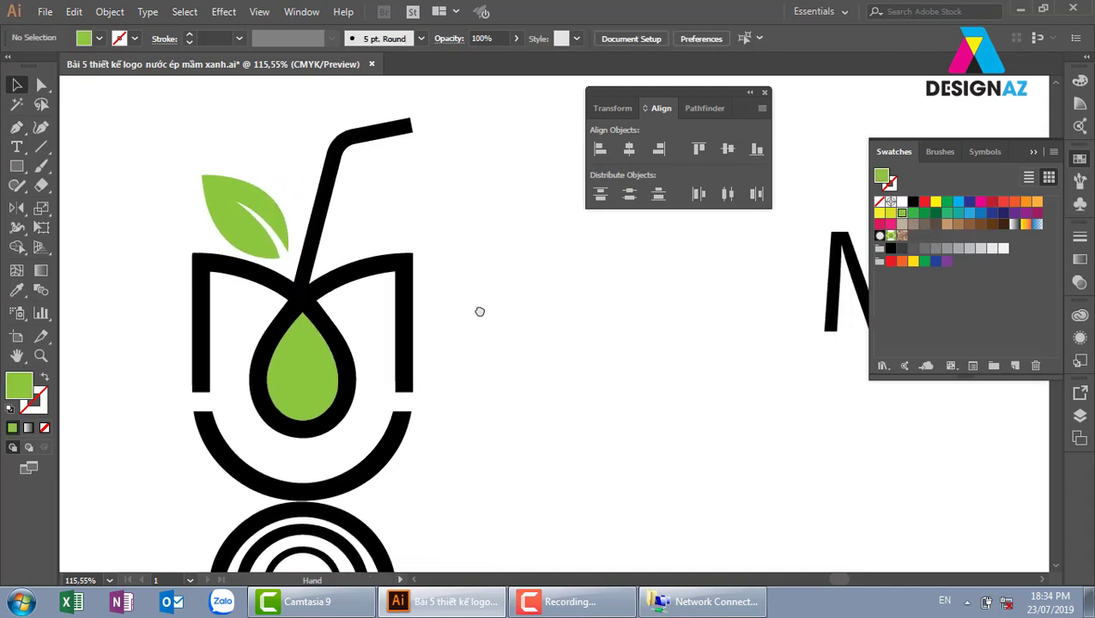
drag(254, 214, 371, 208)
key(o)
click(17, 85)
drag(411, 174, 378, 225)
- Shift the left leaf closer to the straw and enlarge it slightly outward
click(290, 214)
drag(254, 206, 263, 201)
mouse_move(195, 166)
mouse_down()
mouse_move(204, 172)
mouse_move(190, 155)
mouse_up()
click(450, 239)
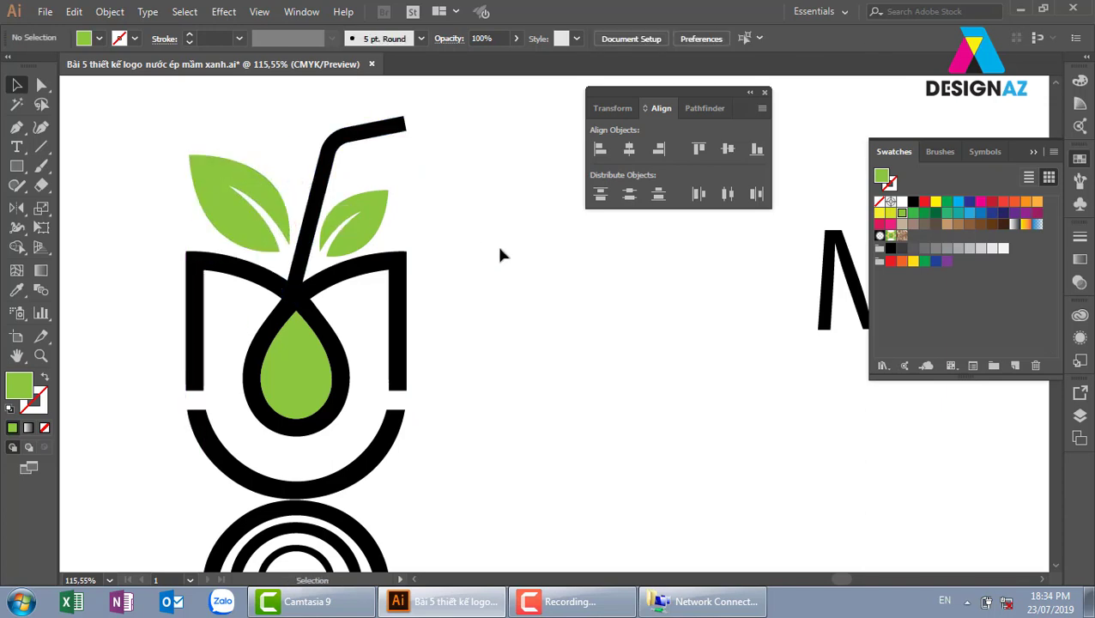
- Move the "Mam xanh" text closer to the right side of the logo mark
scroll(498, 245, down, 3)
drag(553, 357, 393, 311)
drag(495, 296, 373, 341)
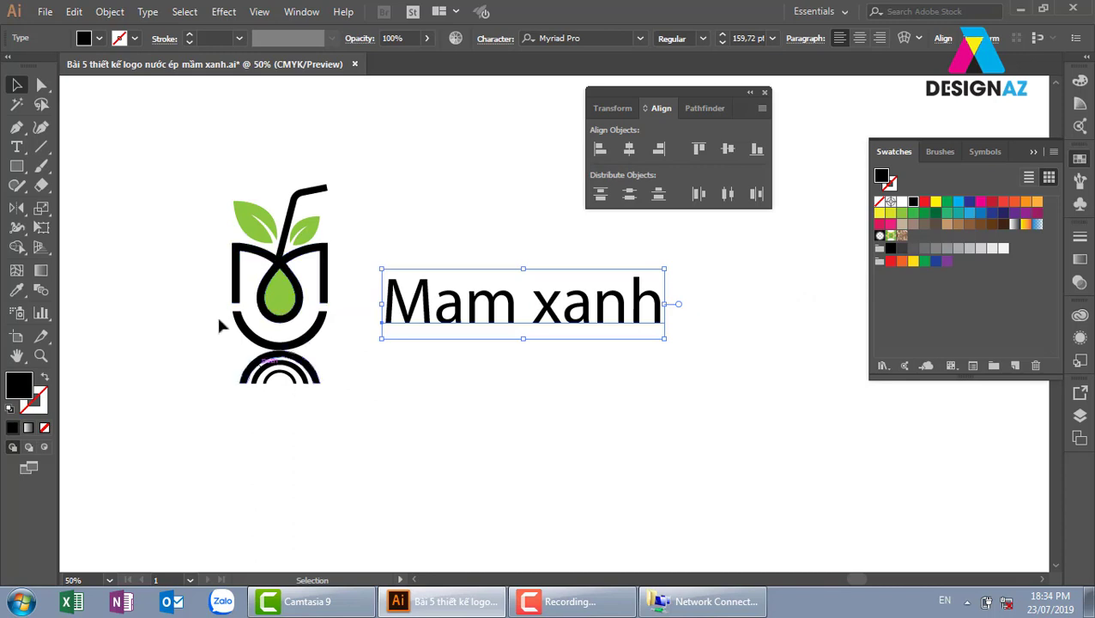
click(392, 244)
- Change the font of the "Mam xanh" text to Opificio
key(z)
drag(191, 155, 496, 427)
drag(496, 426, 586, 473)
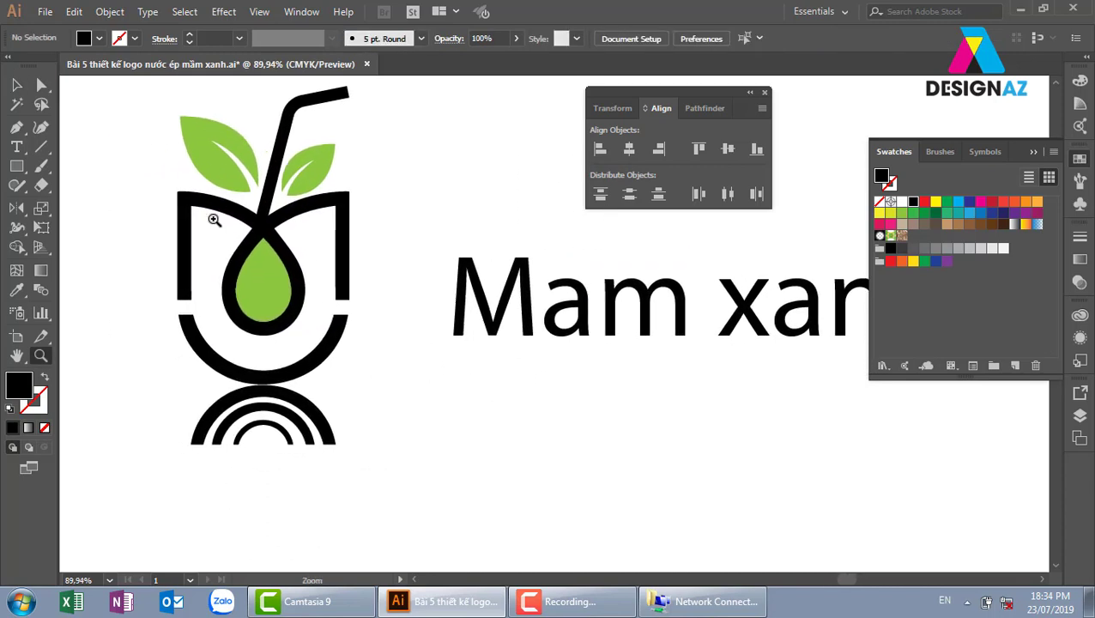
click(18, 86)
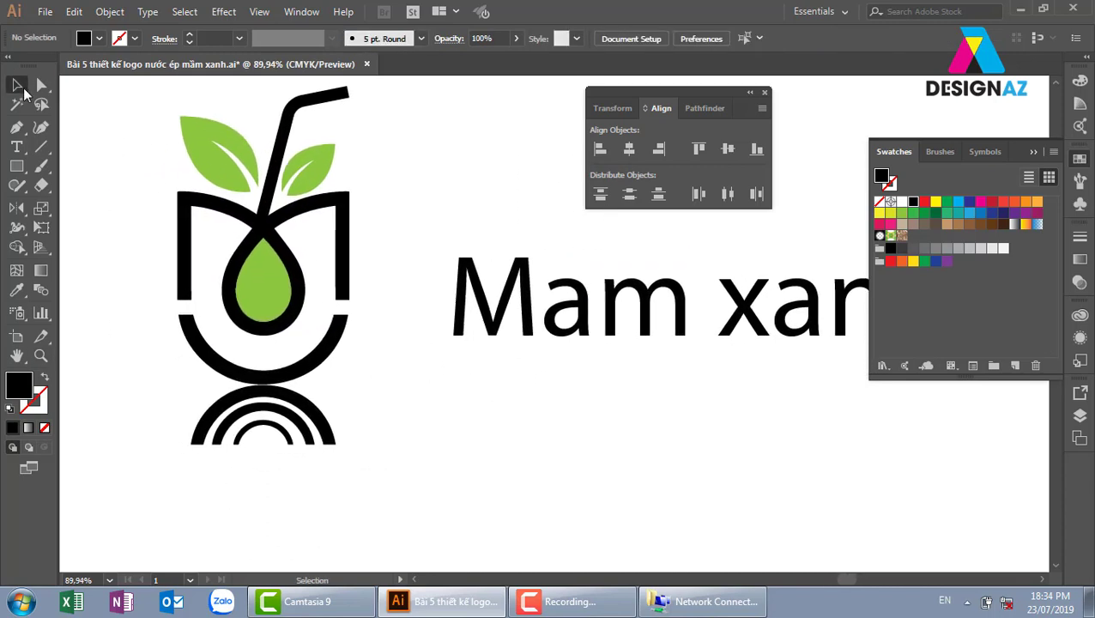
click(538, 327)
drag(754, 310, 612, 321)
click(597, 39)
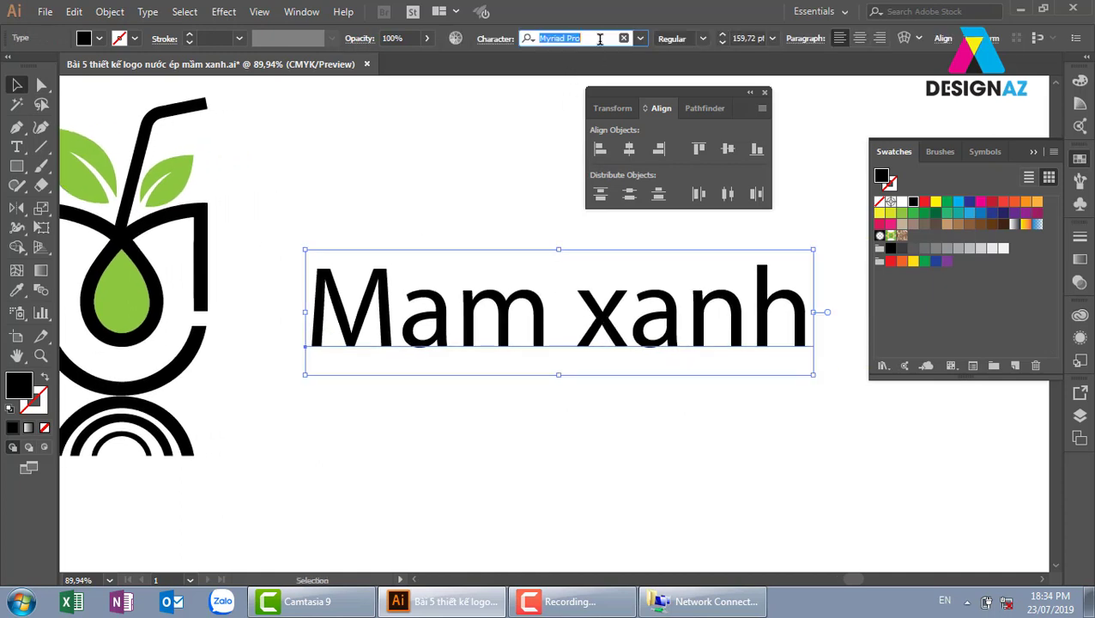
text(cio)
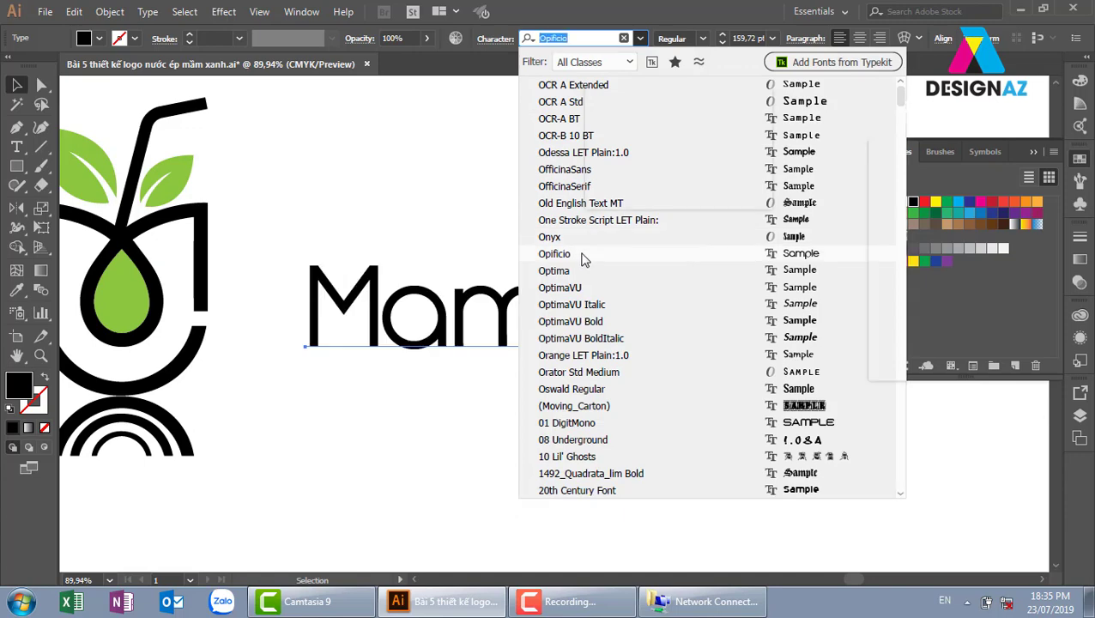
click(582, 258)
- Bring the "Mam xanh" text right beside the mark and fill it with the leaves' light green
drag(519, 324, 447, 289)
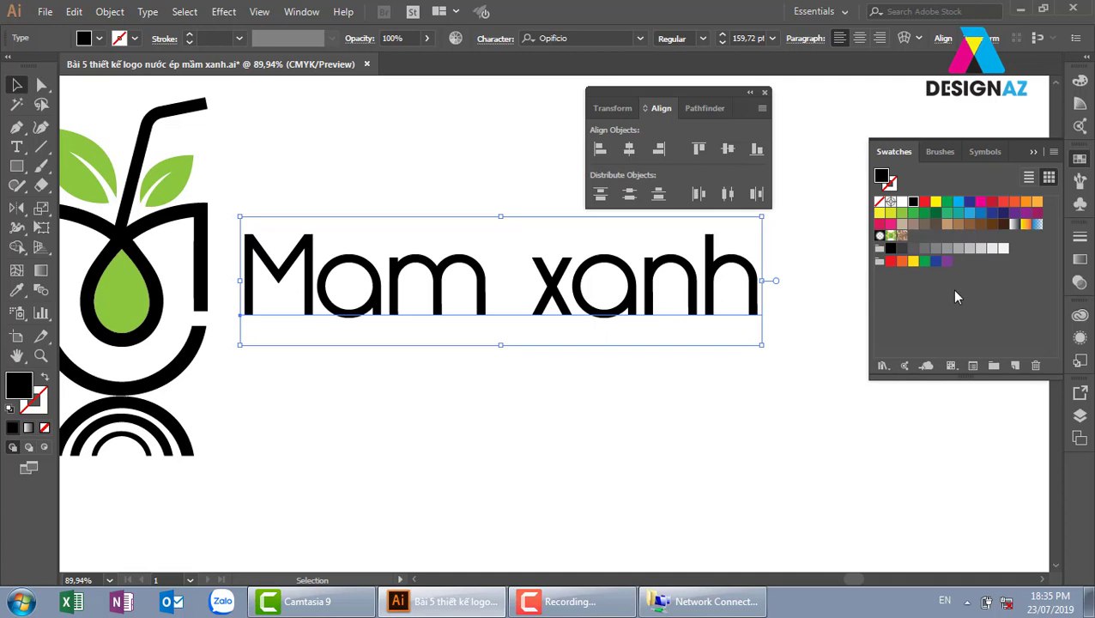
click(902, 214)
click(472, 326)
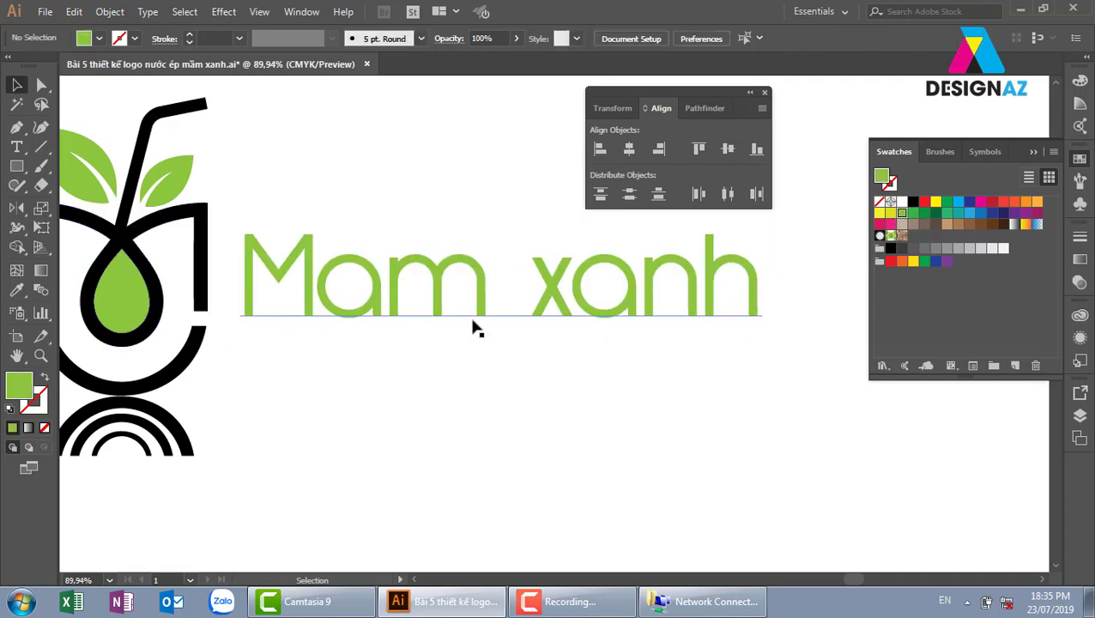
- Replace the capital M of the "Mam xanh" text with a lowercase m
drag(472, 325, 597, 374)
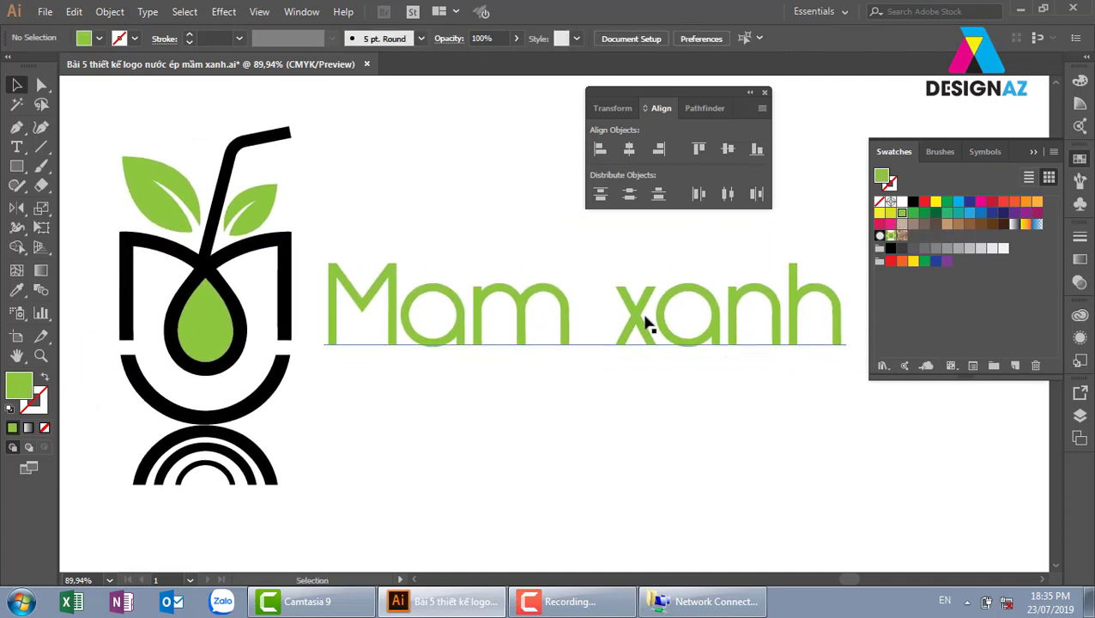
double_click(391, 317)
drag(323, 314, 382, 307)
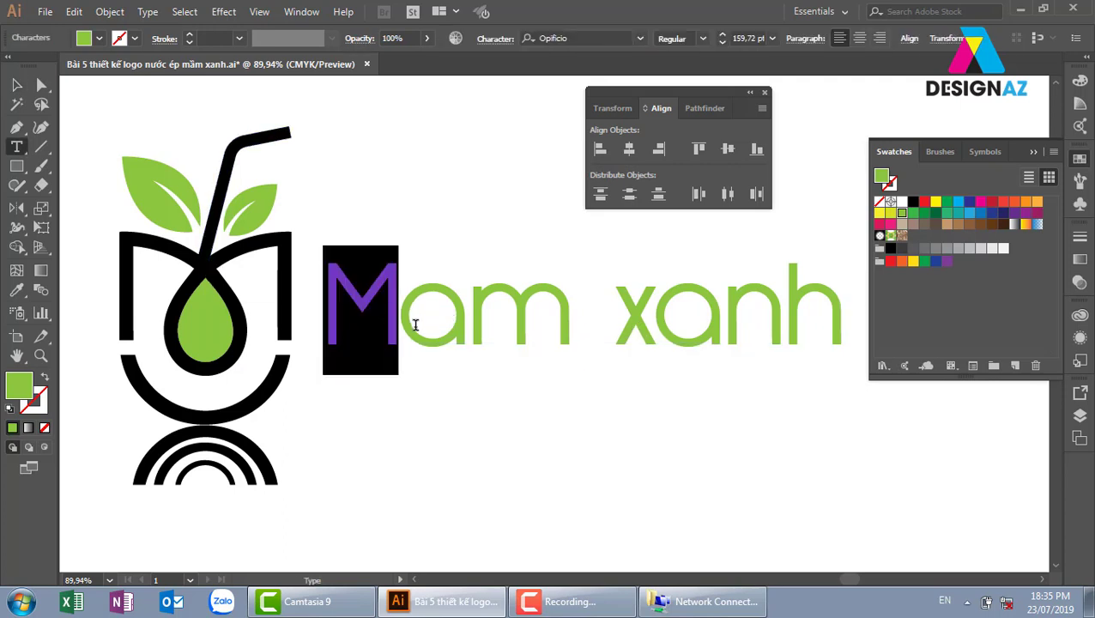
text(m)
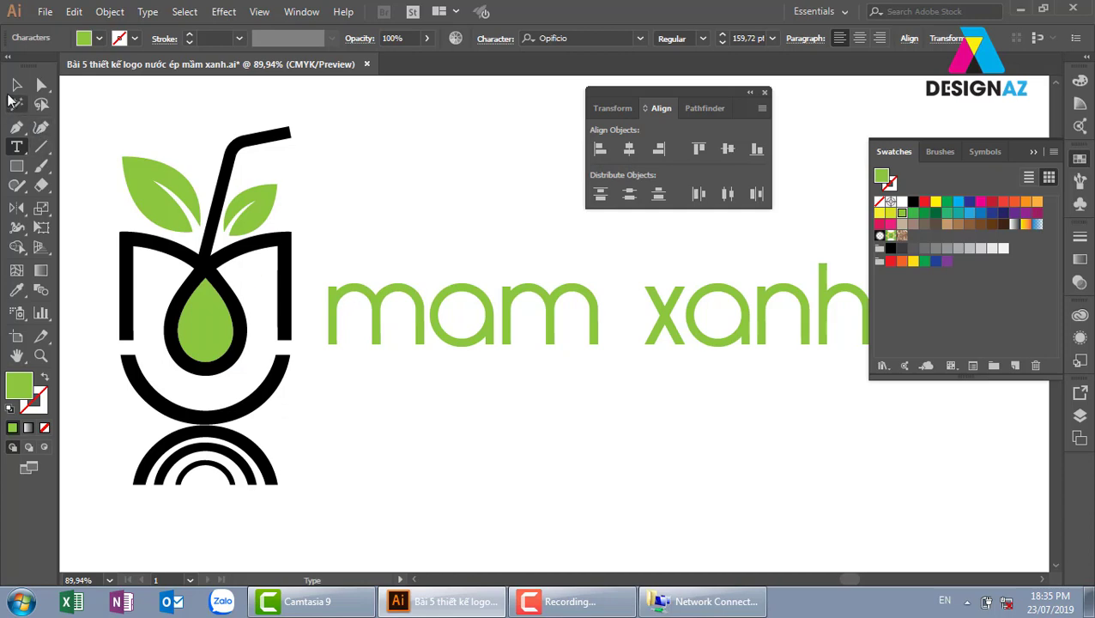
- Close the wide gap between "mam" and "xanh" by shifting the x leftward with the Touch Type tool
key(Escape)
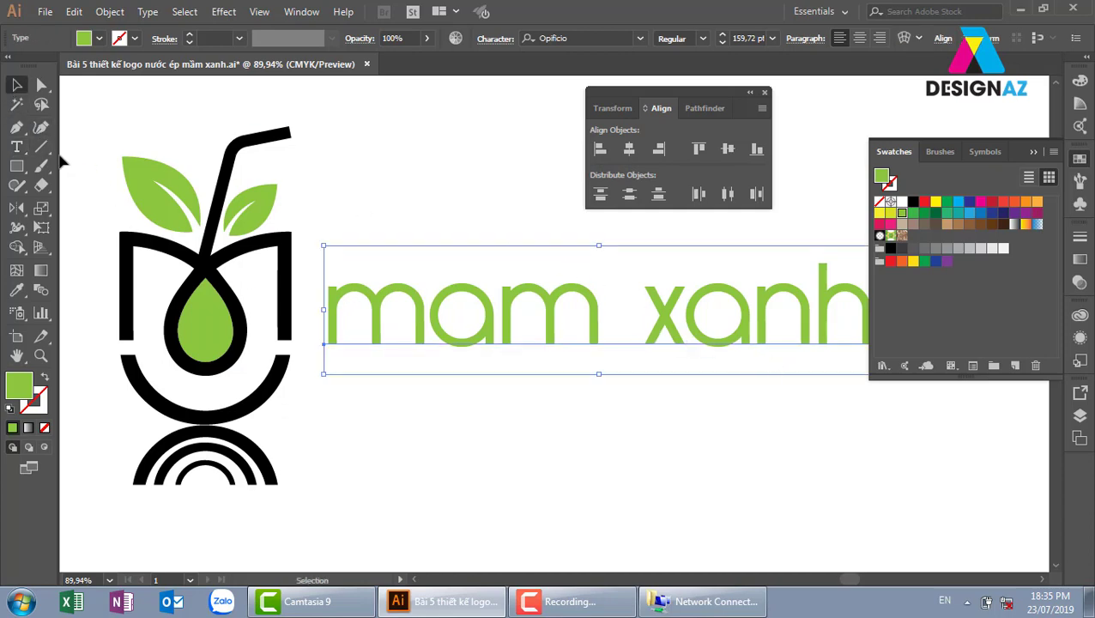
click(18, 146)
drag(18, 146, 121, 271)
click(736, 406)
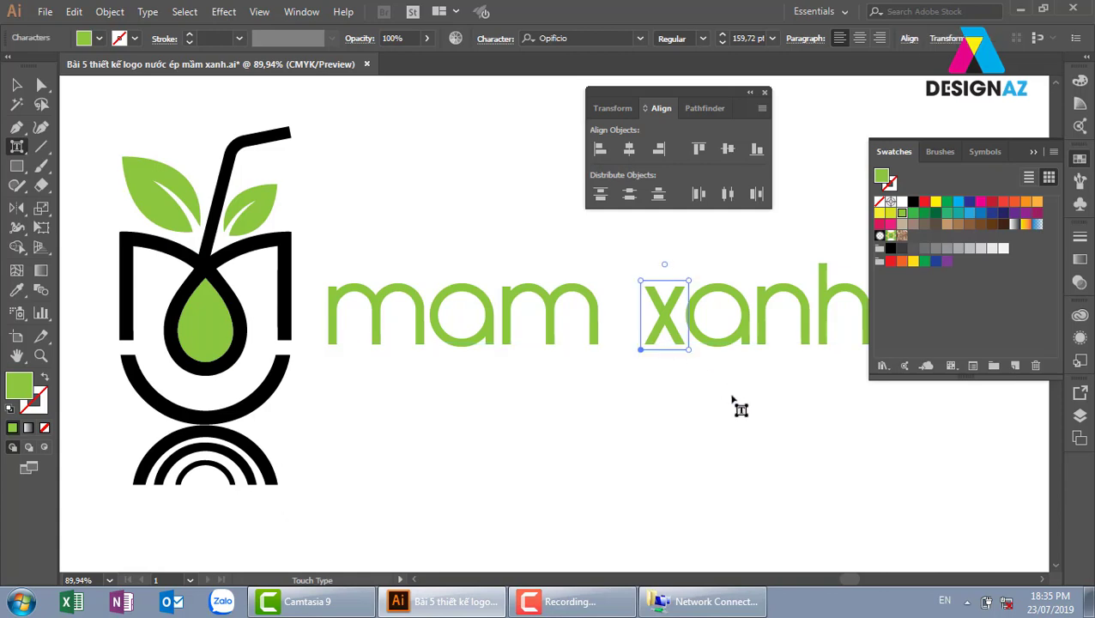
key(Left)
key(Left)
key(Left)
key(Left)
key(Left)
key(Left)
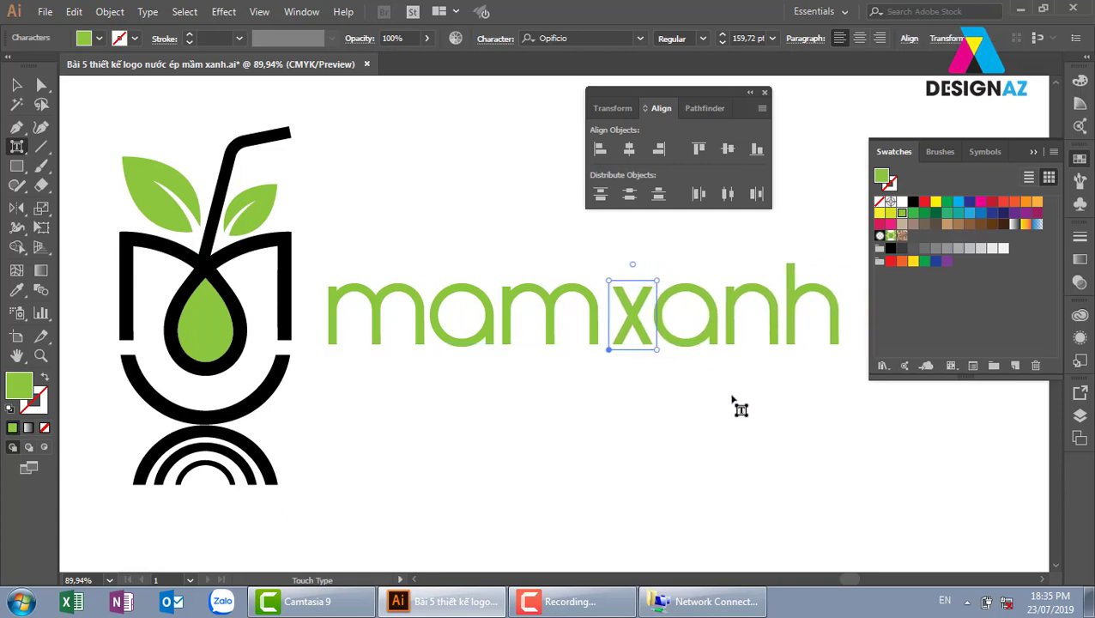
key(v)
click(595, 319)
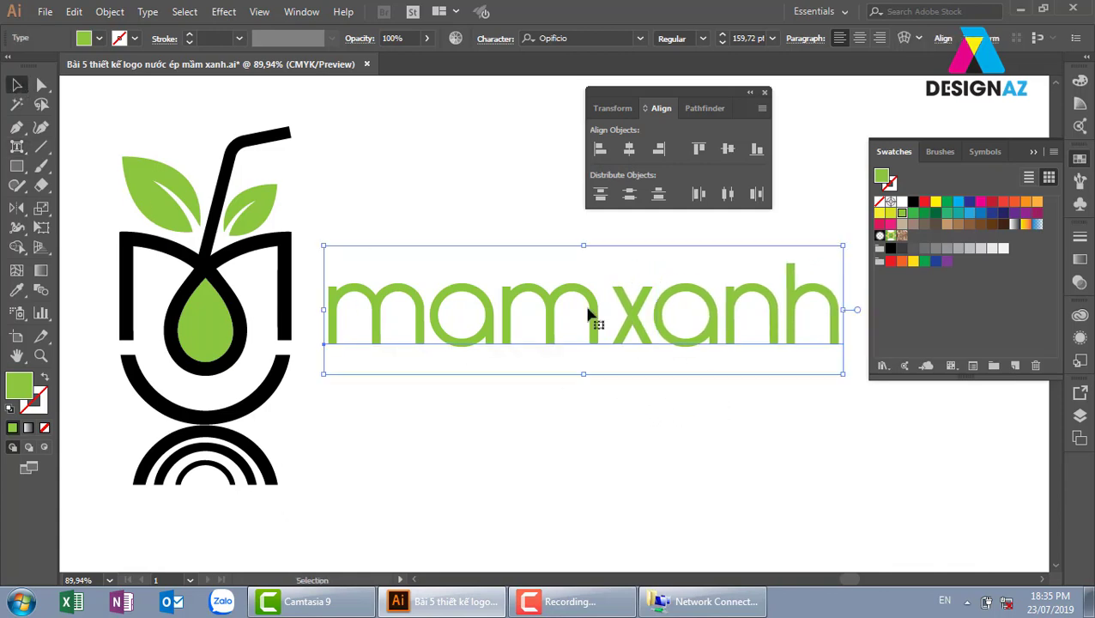
click(697, 415)
- Enlarge the "mam xanh" lettering to about 239 pt and set it close beside the logo mark
key(ctrl+minus)
key(ctrl+minus)
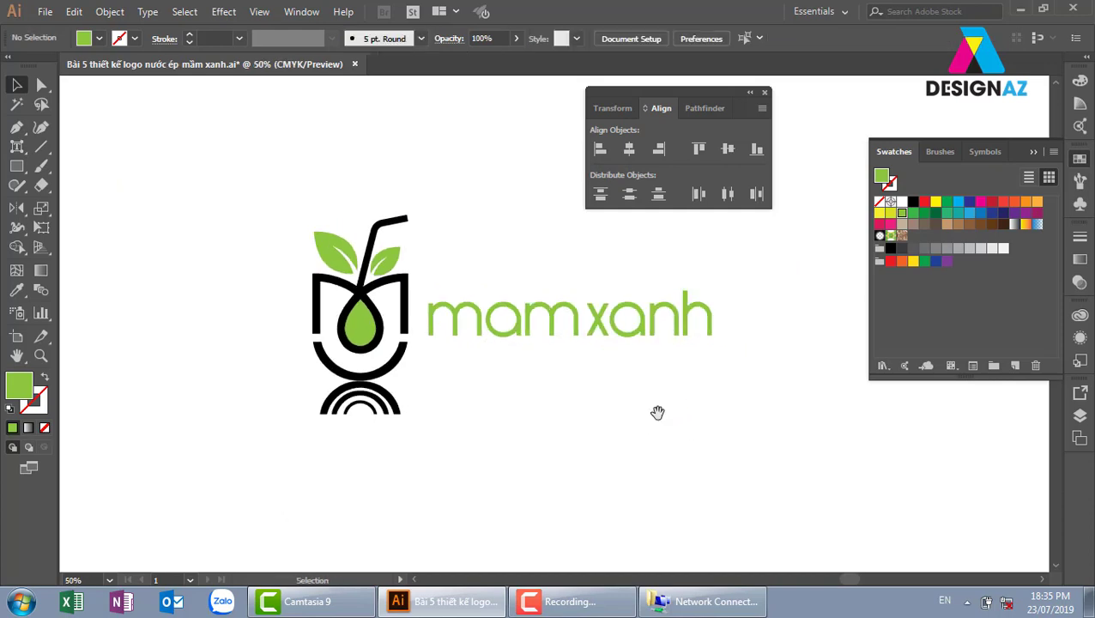
drag(655, 410, 610, 403)
drag(178, 175, 340, 439)
click(631, 307)
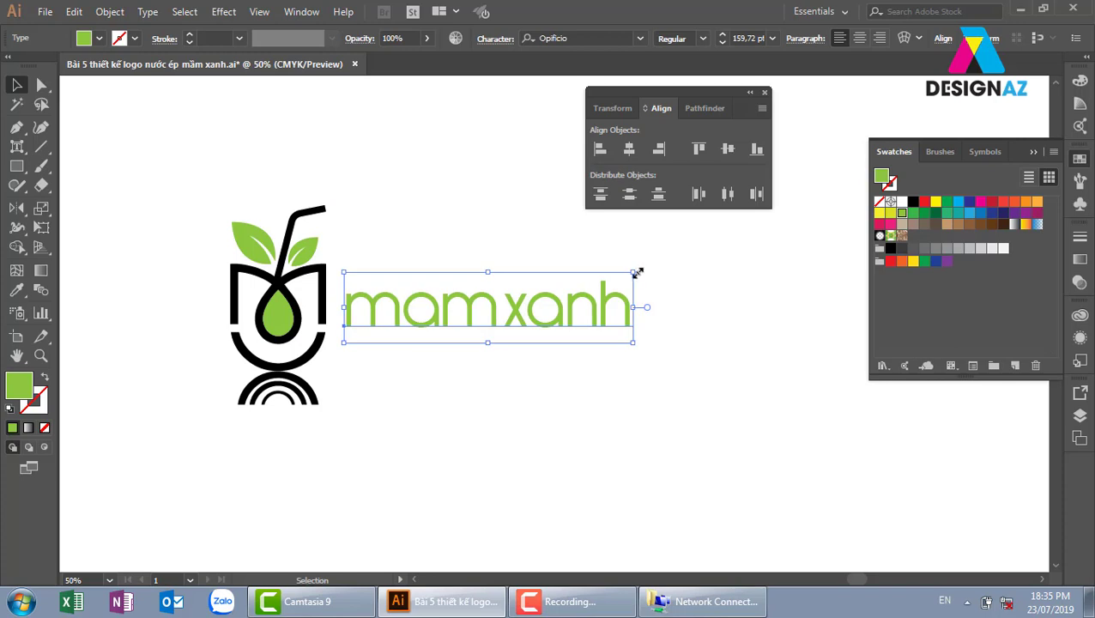
drag(636, 269, 776, 235)
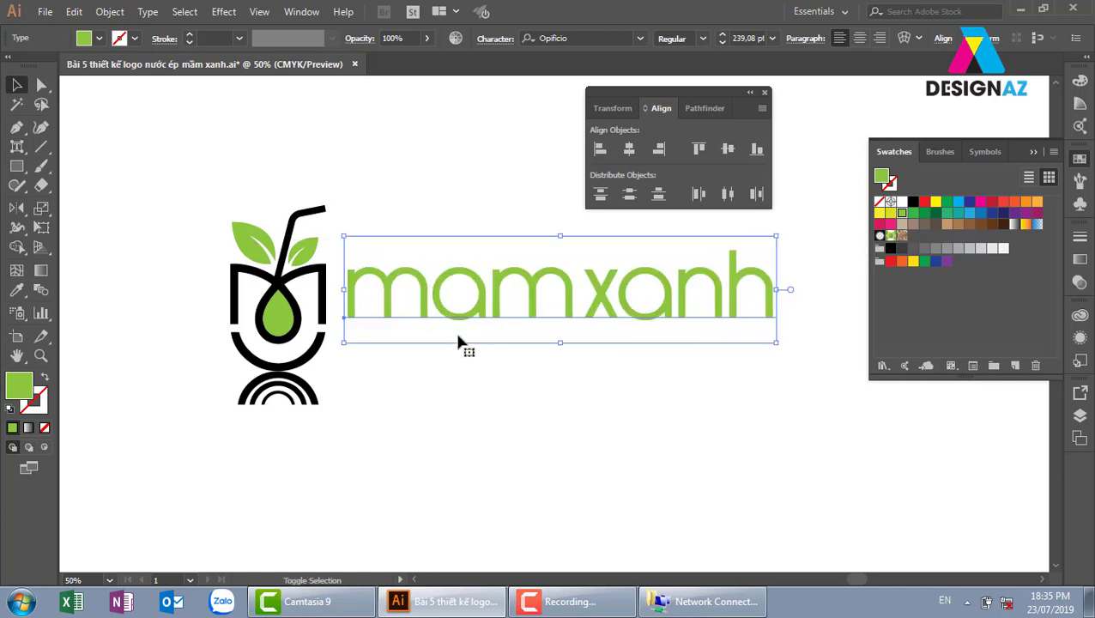
mouse_move(442, 293)
mouse_down()
mouse_move(447, 236)
mouse_move(436, 302)
mouse_up()
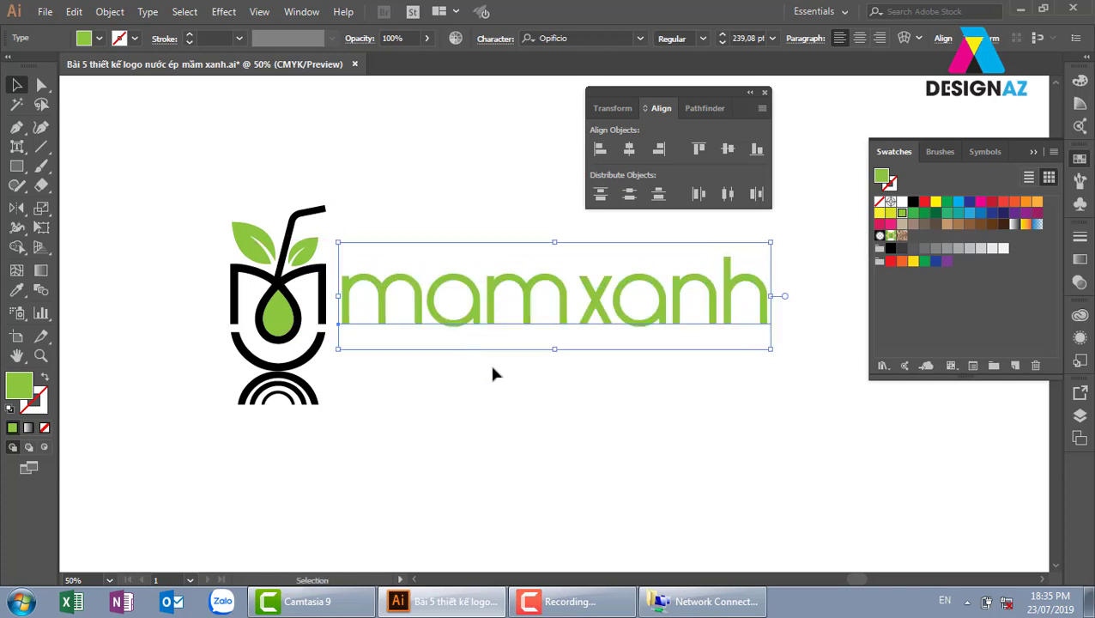
click(427, 384)
- Scale down the logo mark and the "mam xanh" lettering together
drag(134, 146, 814, 456)
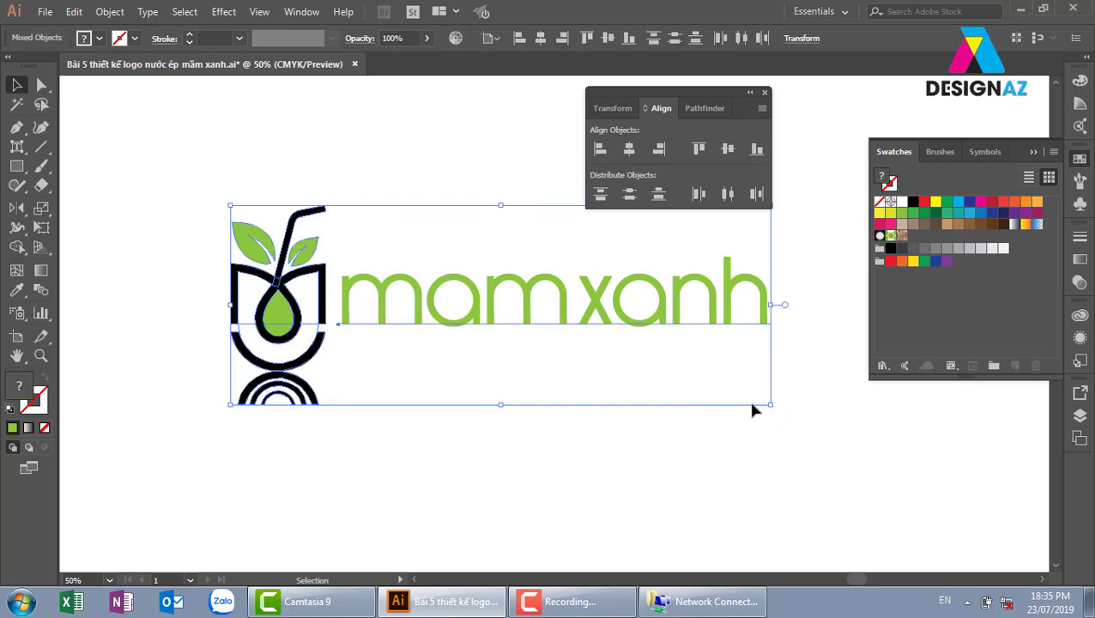
drag(161, 156, 794, 454)
drag(772, 406, 701, 410)
click(701, 411)
- Add the tagline "nâng tâm cuôc sống cảu bạn!" as a text line below the lettering
key(z)
drag(277, 194, 753, 418)
key(y)
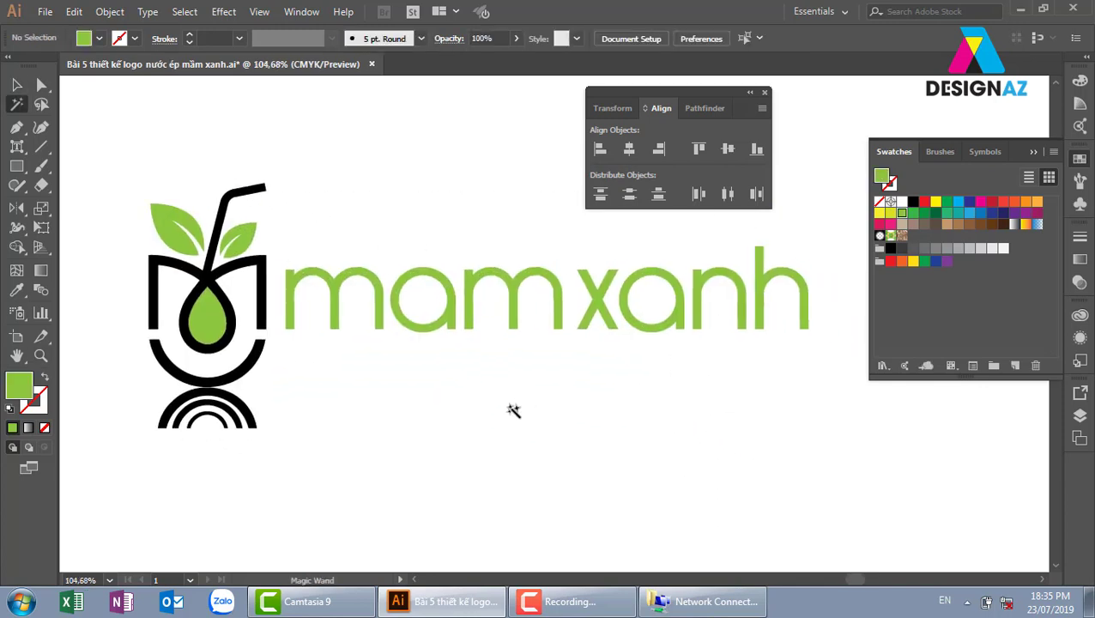
key(t)
click(468, 392)
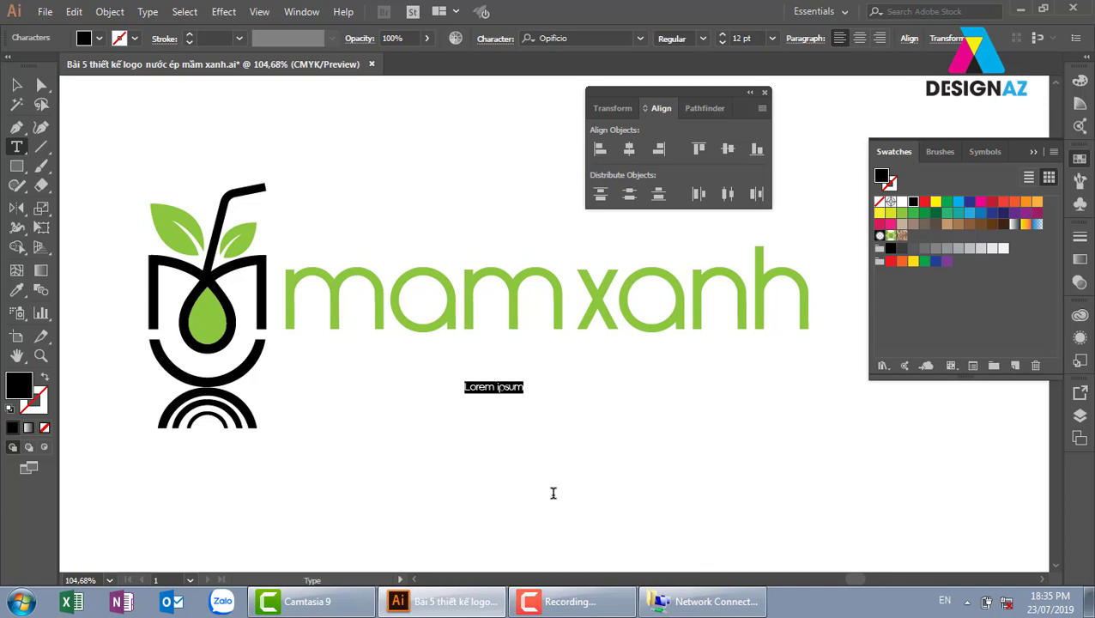
key(BackSpace)
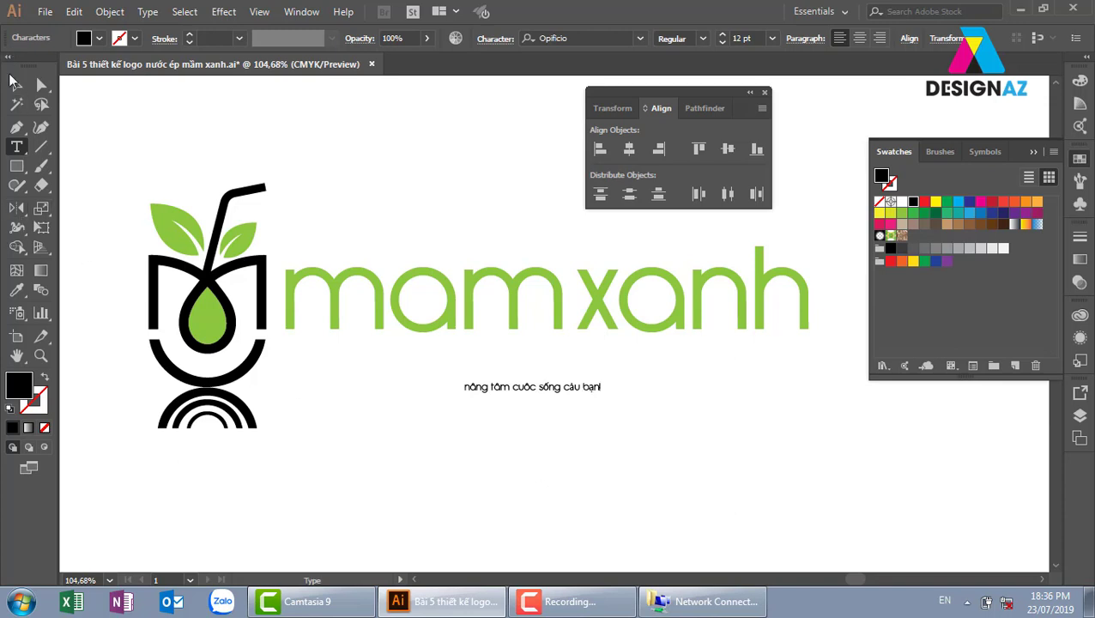
key(Escape)
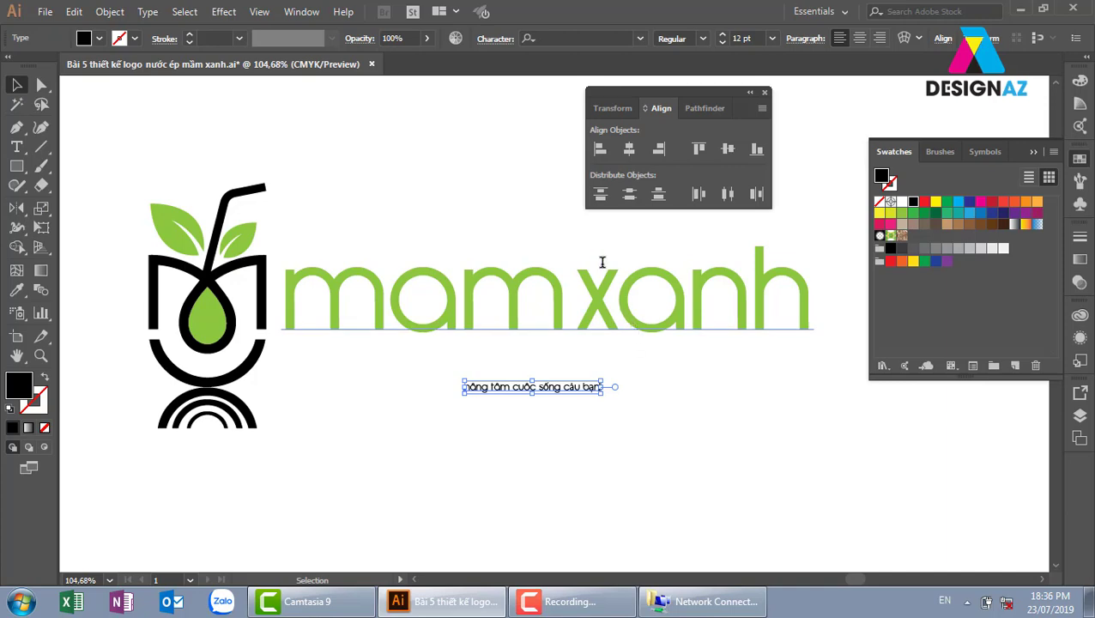
- Change the tagline's font to Roboto Condensed and replace its first letter with a capital N
key(t)
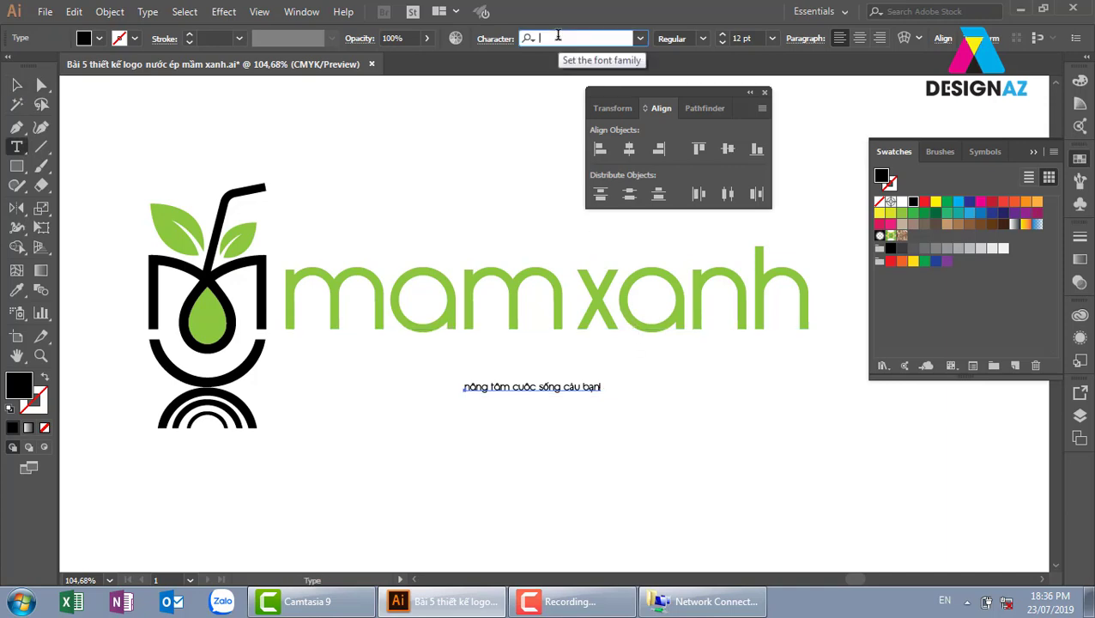
click(558, 36)
text(Ro)
key(Return)
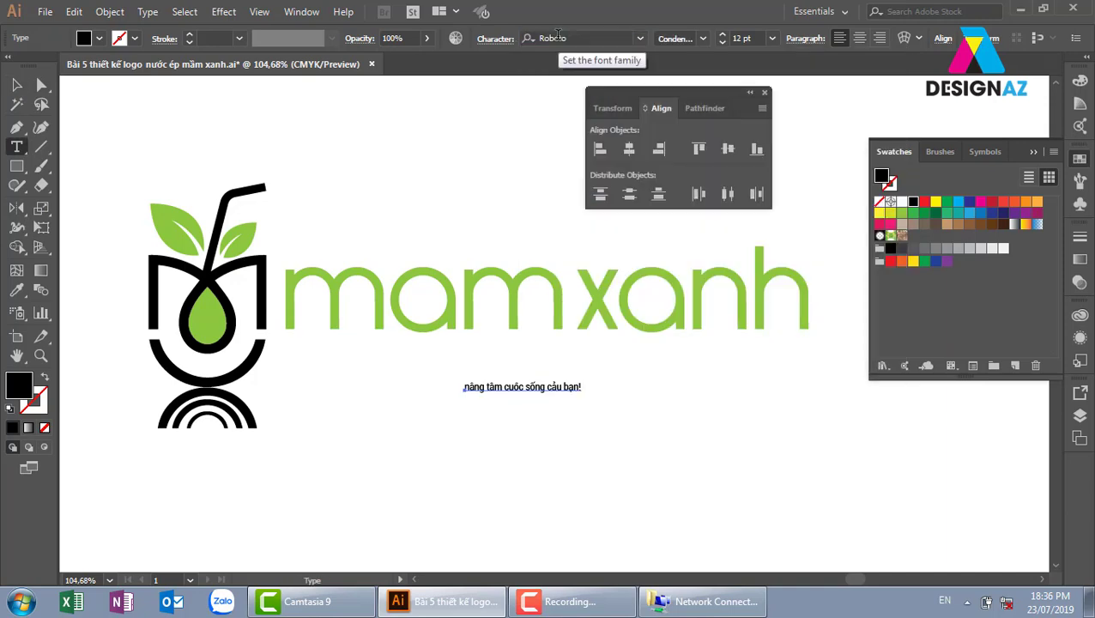
drag(471, 388, 463, 388)
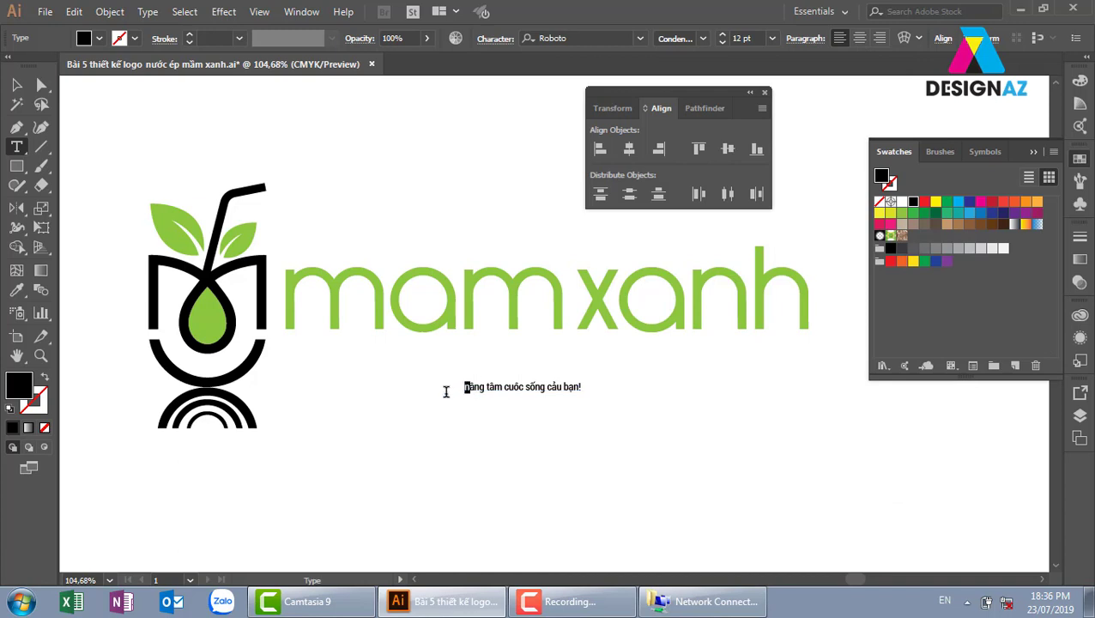
key(BackSpace)
text(N)
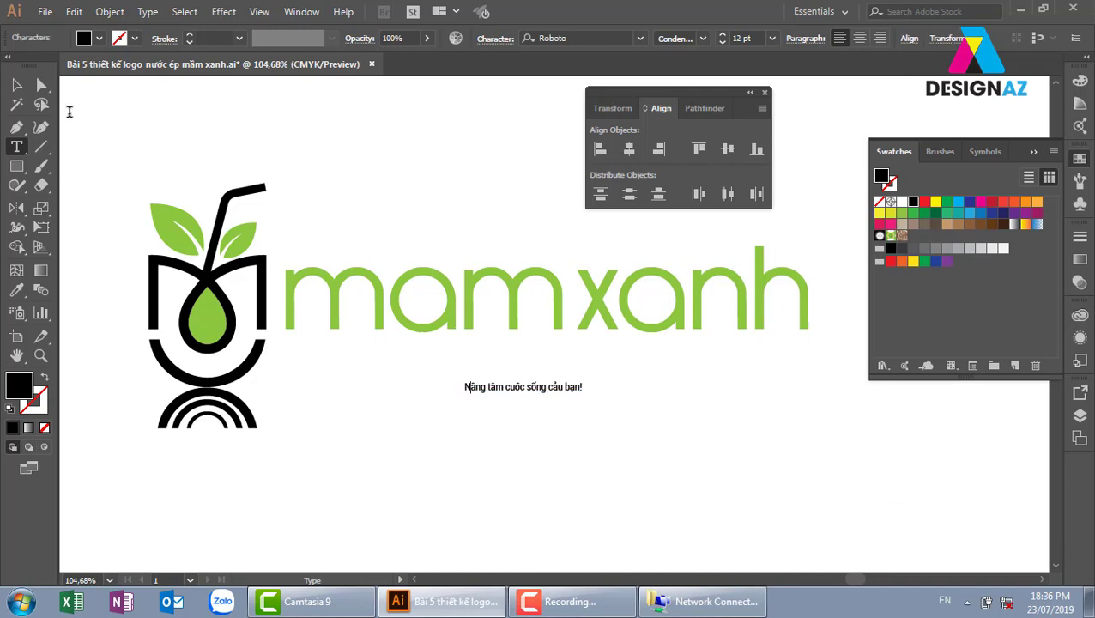
- Enlarge the tagline to about 31 pt and place it directly beneath the "mam xanh" lettering
click(19, 87)
drag(585, 378, 772, 364)
drag(625, 391, 534, 365)
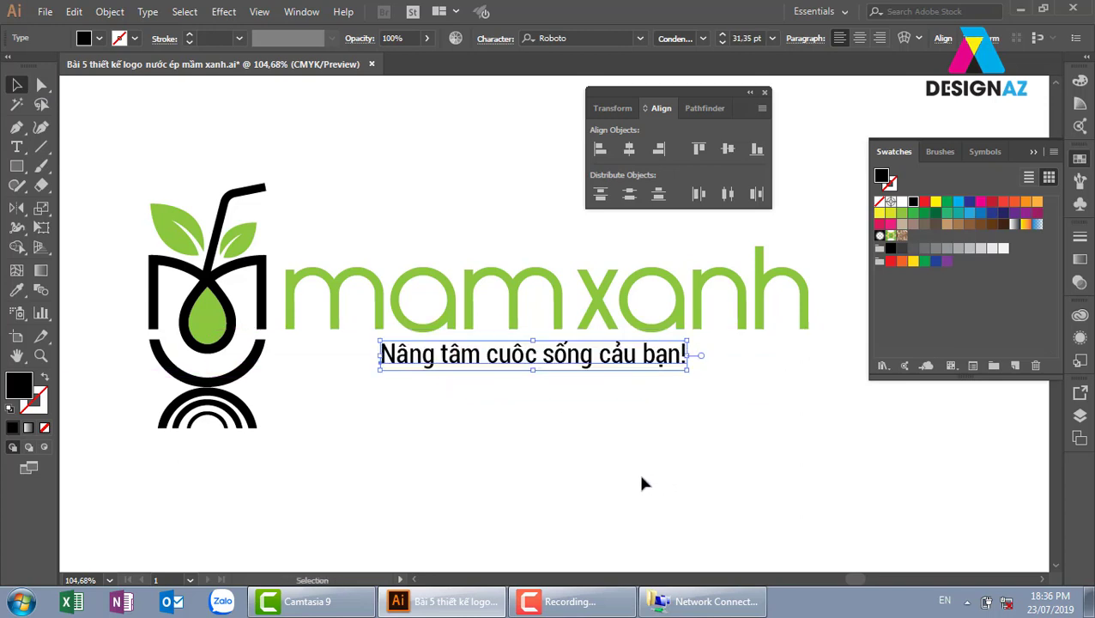
- Align the horizontal centres of the tagline and the "mam xanh" lettering
shift+click(613, 319)
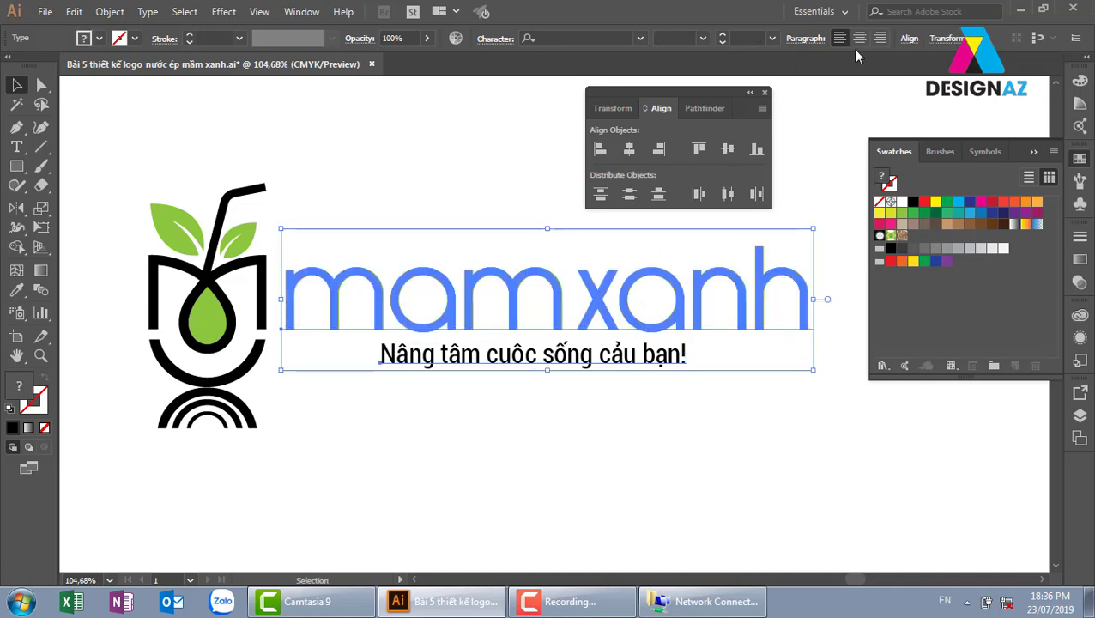
click(909, 38)
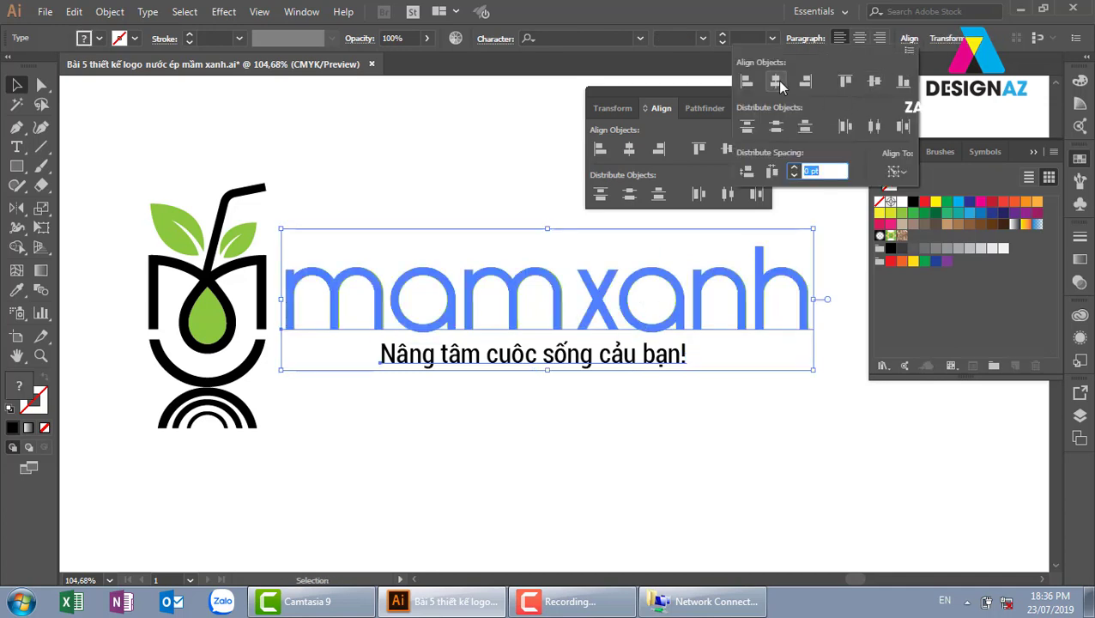
click(776, 81)
click(669, 490)
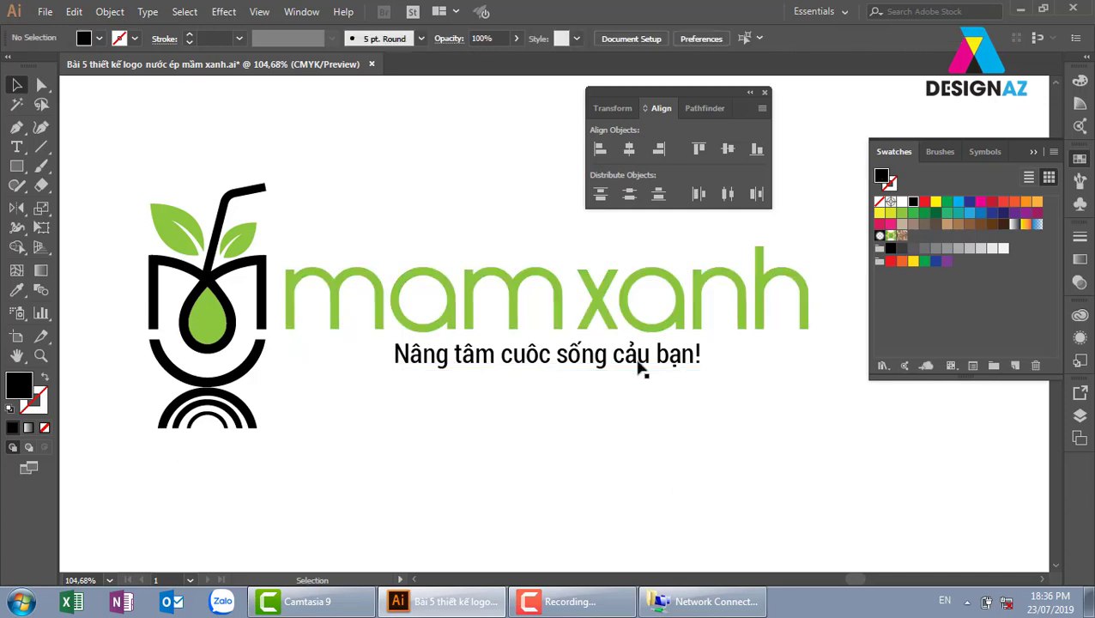
- Correct the word "cảu" in the tagline to "của"
click(640, 364)
double_click(635, 354)
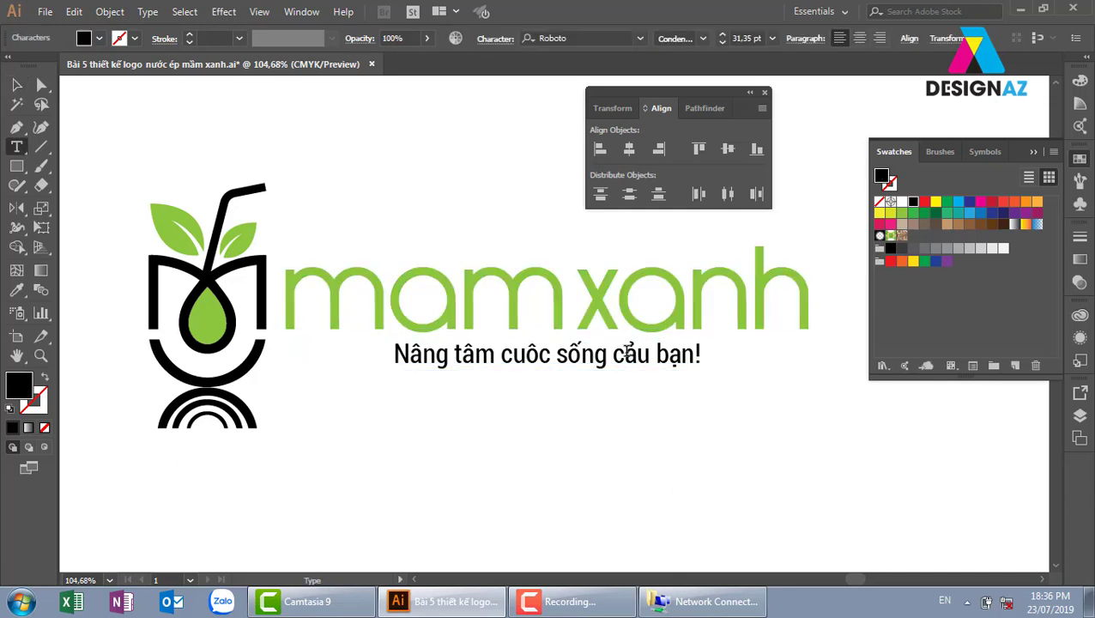
key(ctrl+a)
drag(621, 353, 648, 354)
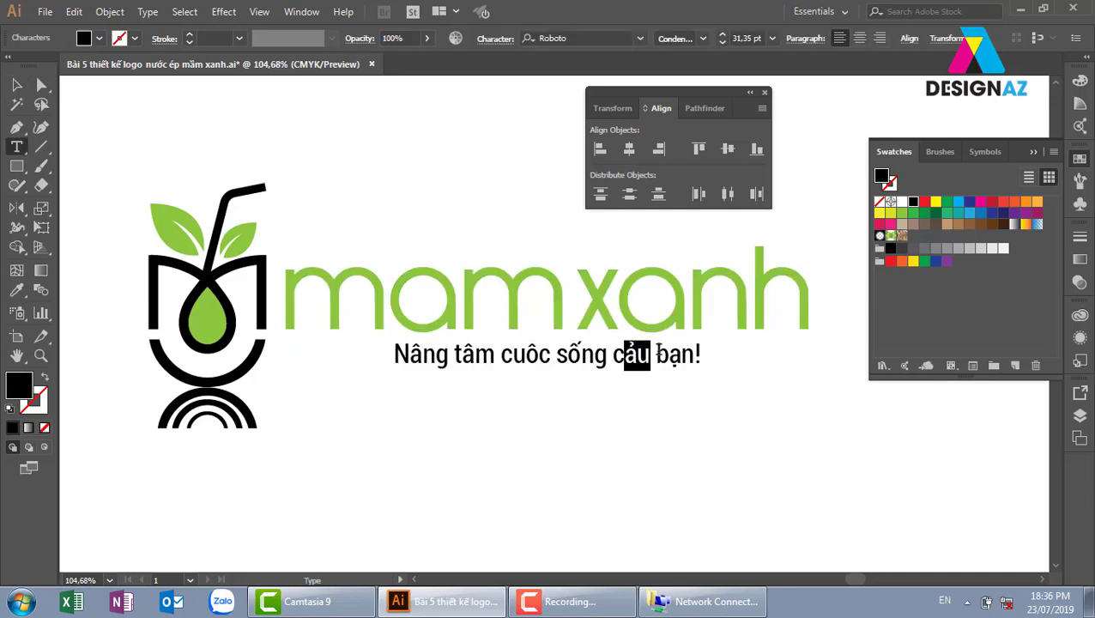
key(BackSpace)
text(ua)
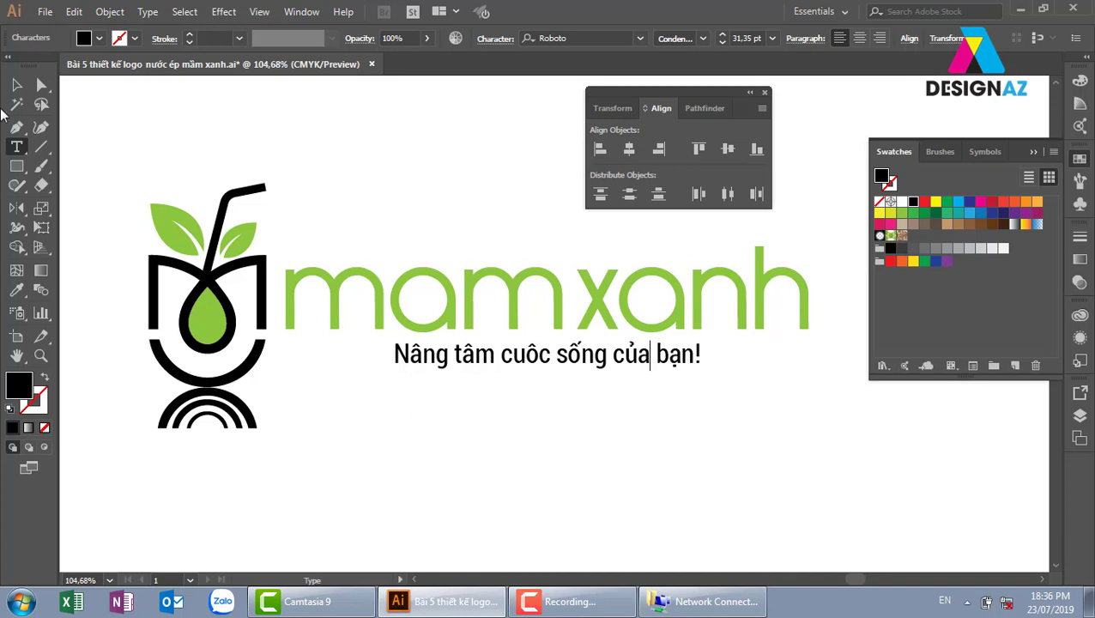
click(16, 85)
click(496, 400)
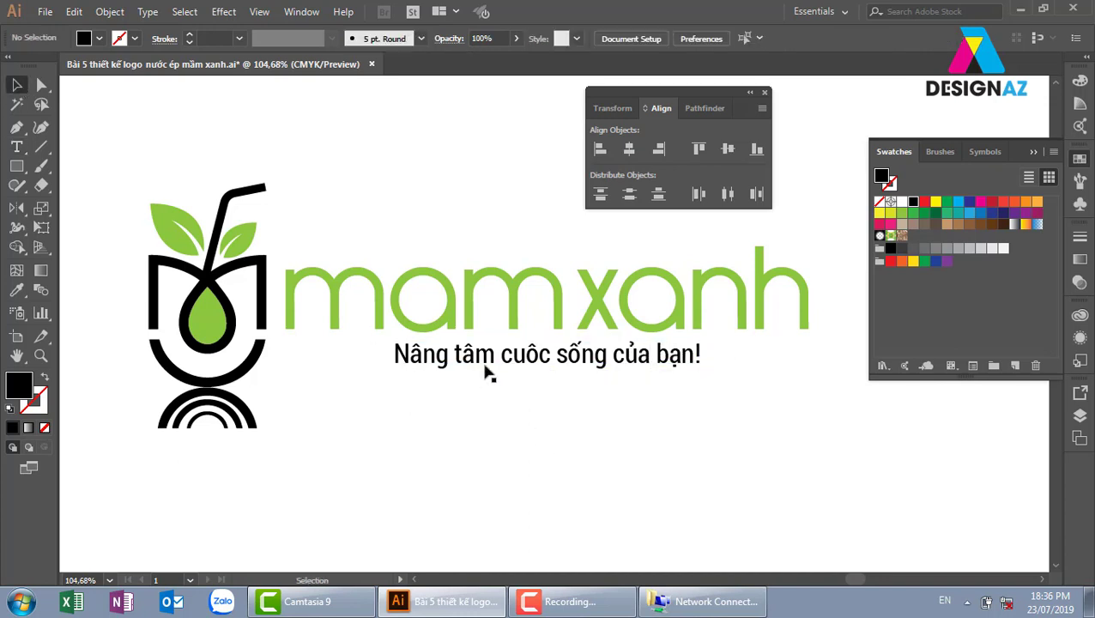
- Correct the tagline's words "tâm" and "cuôc" to "tầm" and "cuộc"
double_click(475, 359)
drag(474, 357, 465, 357)
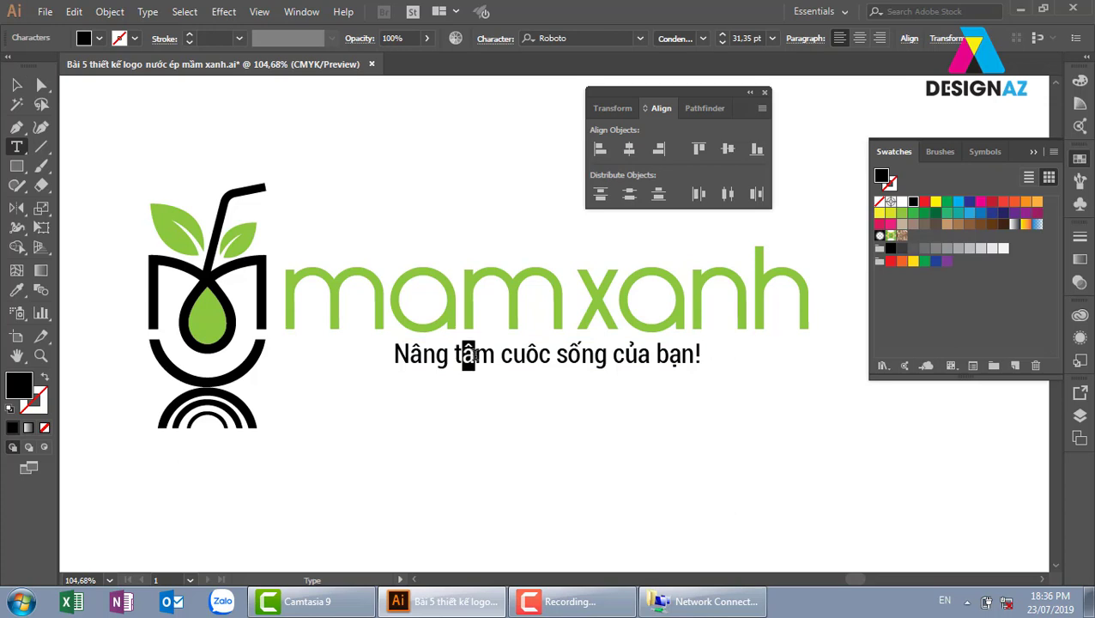
click(475, 355)
drag(524, 353, 534, 354)
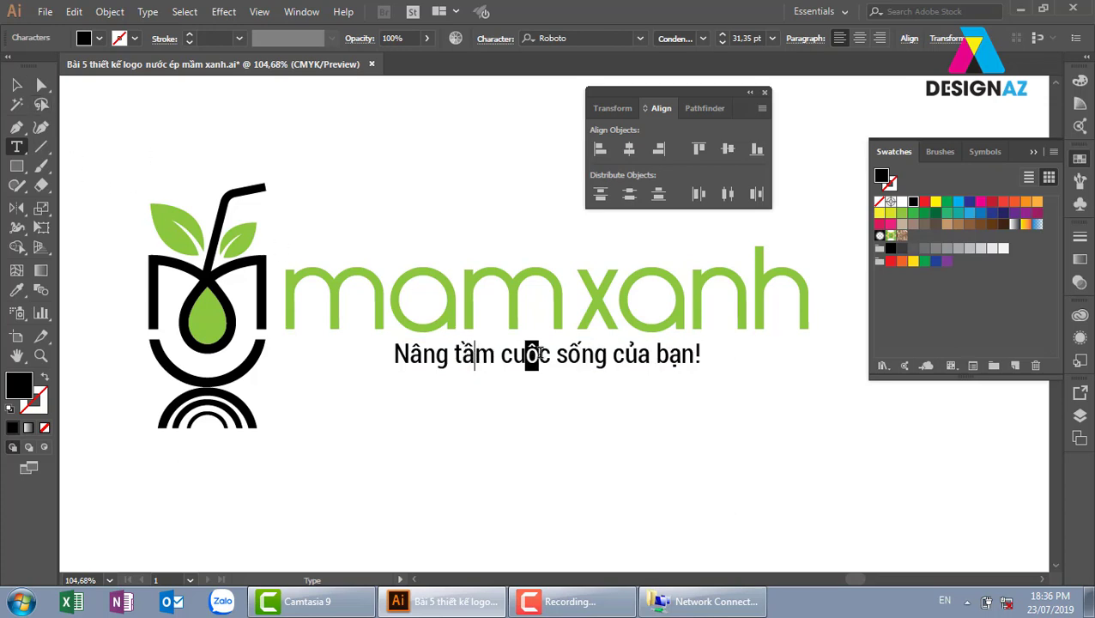
text(o)
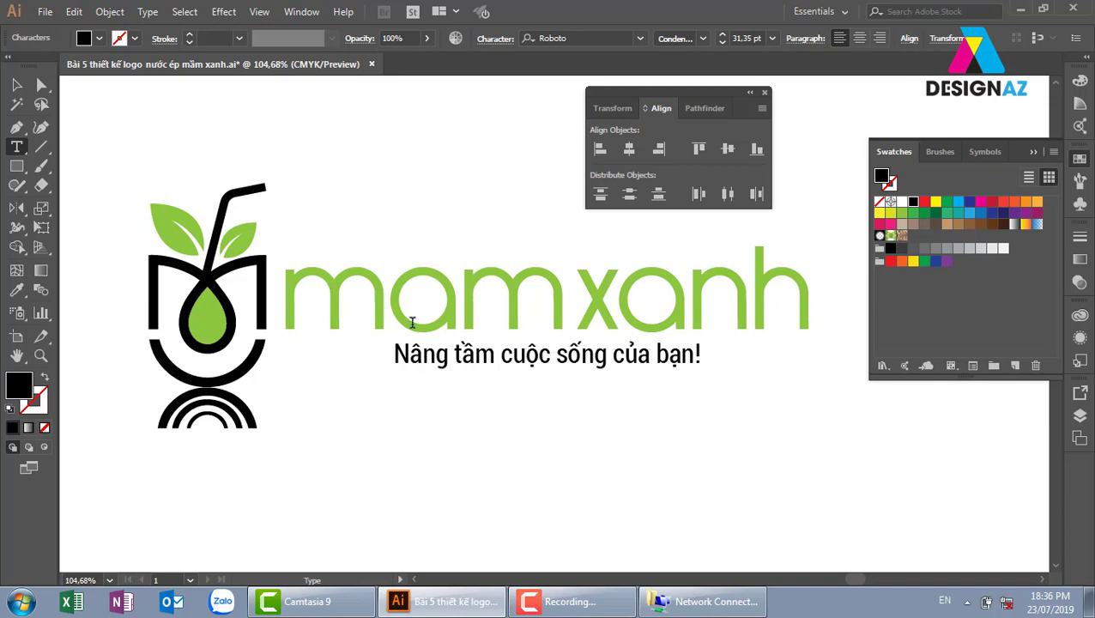
key(Escape)
- Set the tagline's font style to Condensed Italic
click(680, 380)
click(674, 361)
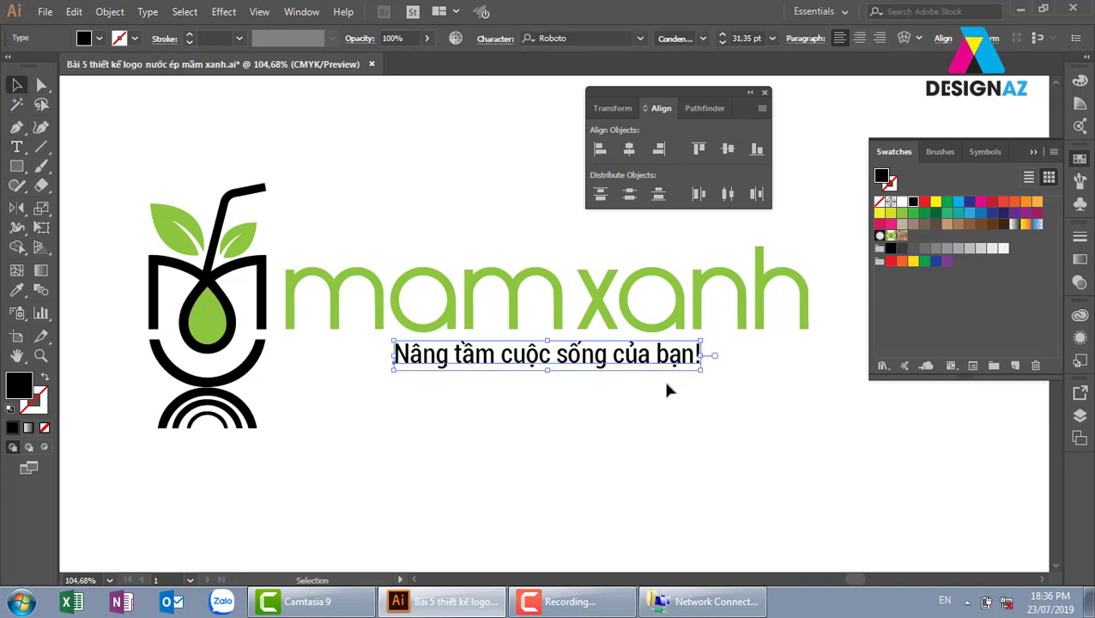
click(702, 38)
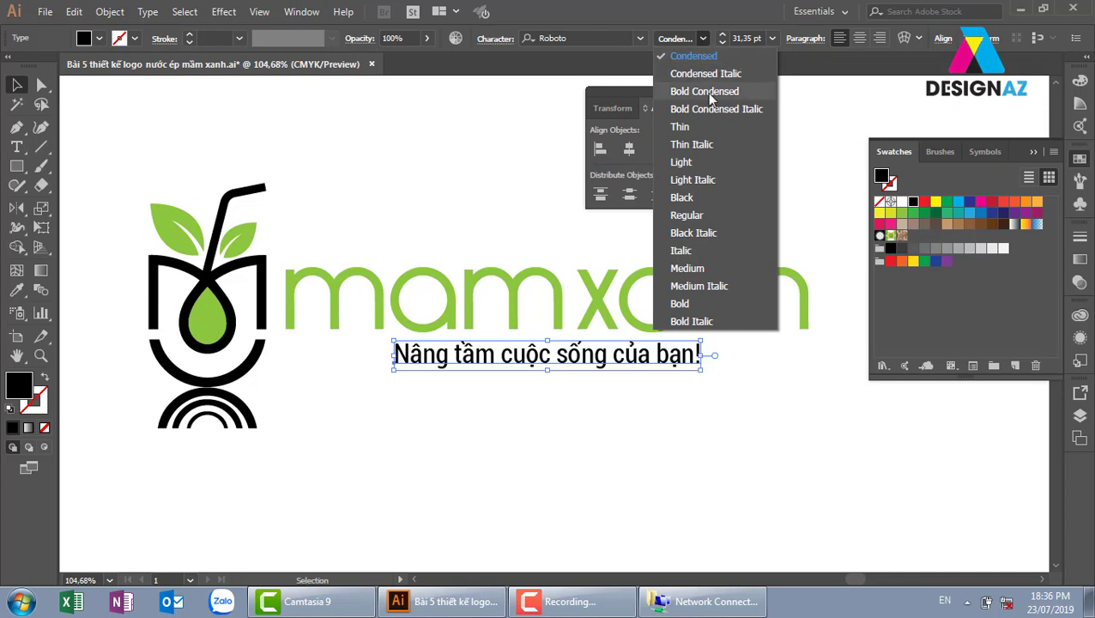
click(728, 76)
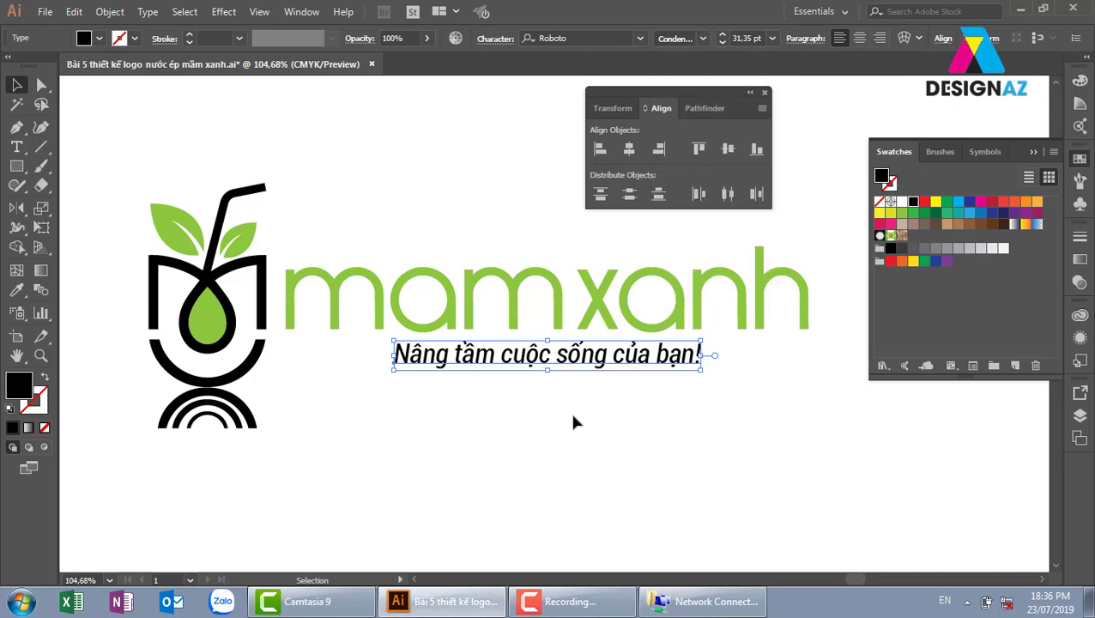
click(598, 448)
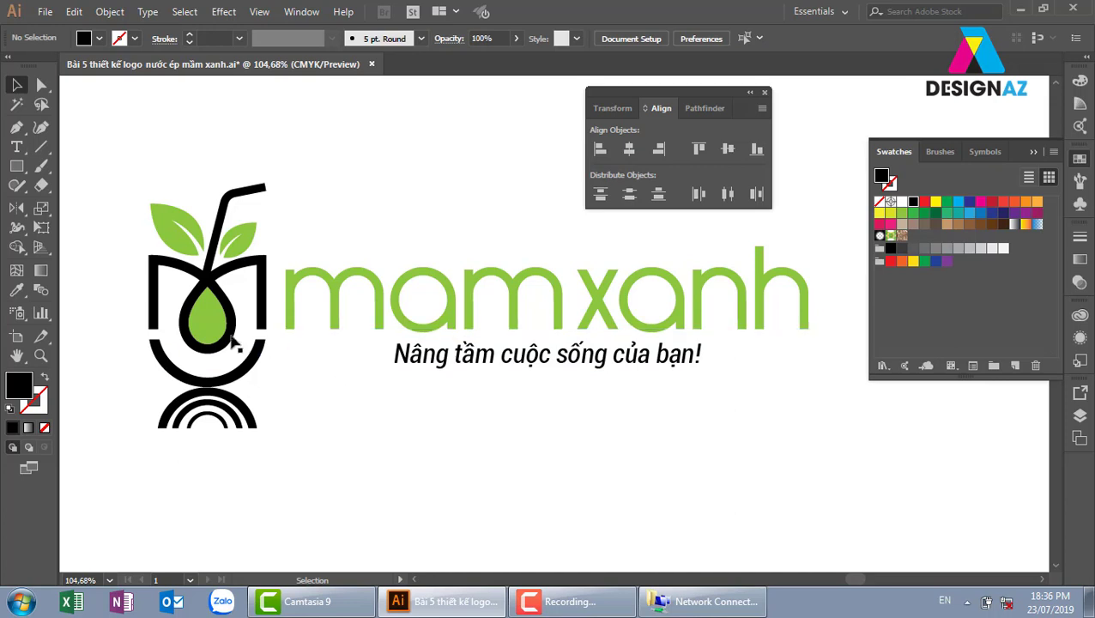
- Draw a horizontal line between the glass mark and the tagline, with a stroke in the lettering's green and no fill
click(41, 146)
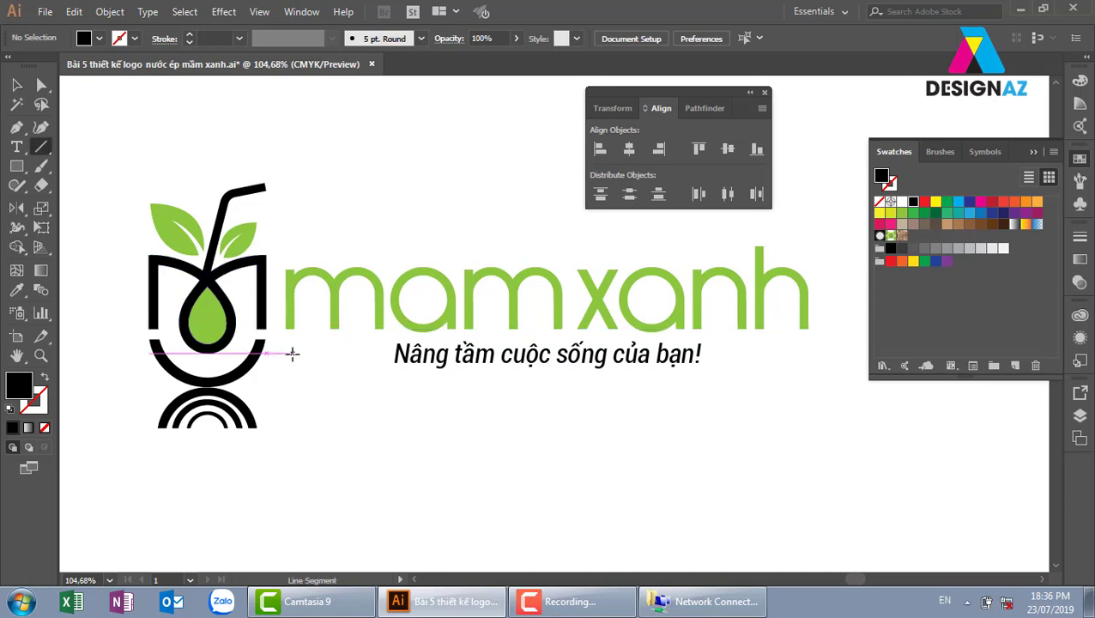
drag(291, 354, 383, 353)
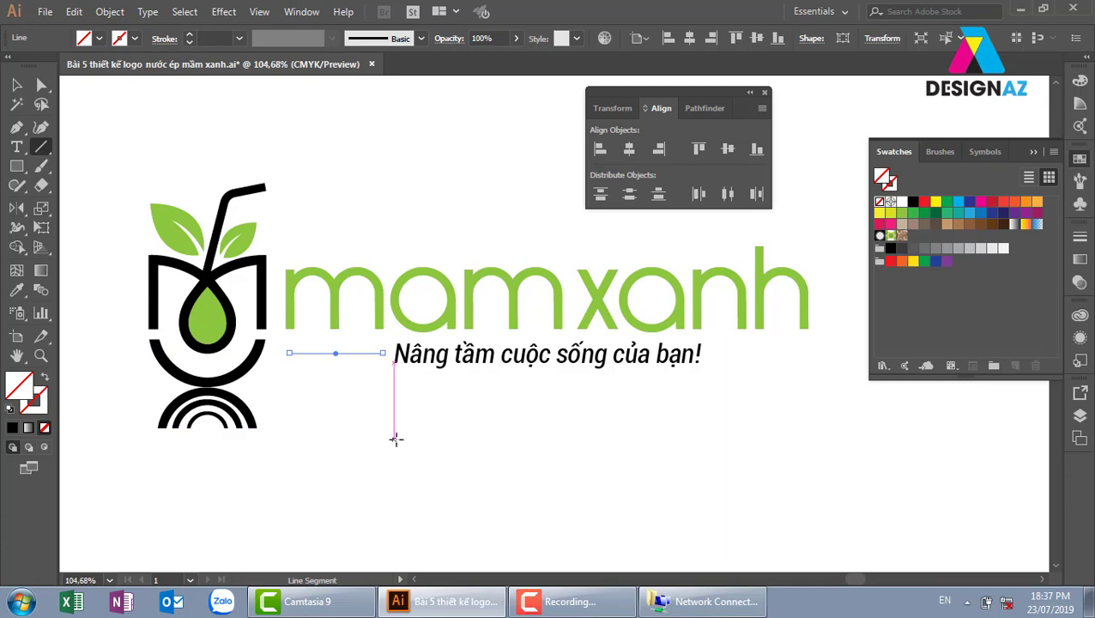
key(i)
click(386, 321)
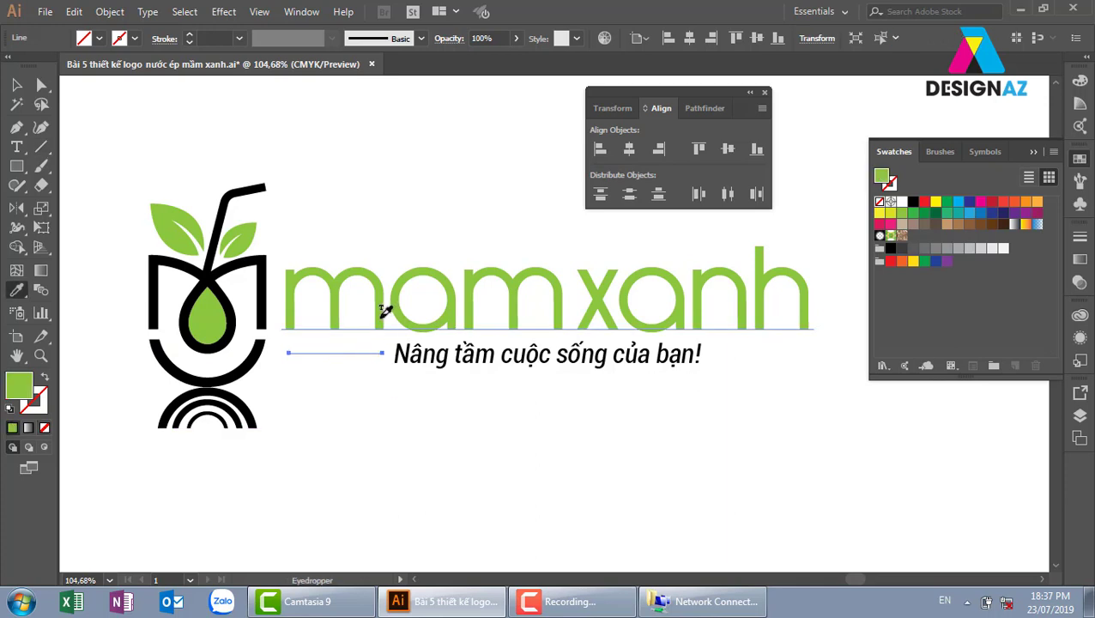
key(shift+x)
key(v)
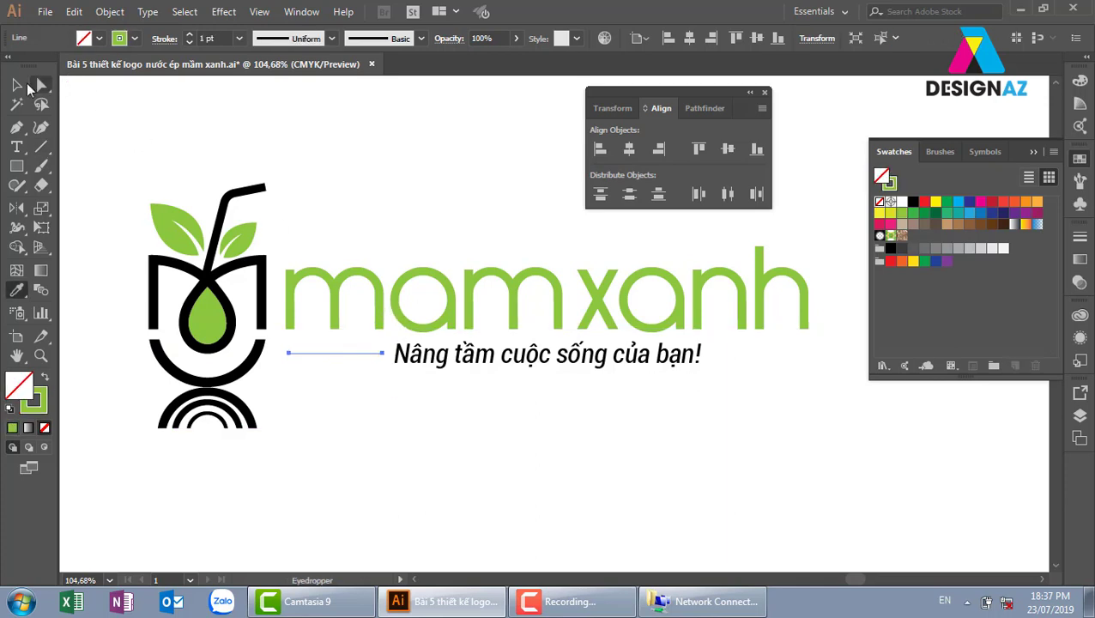
- Set the stroke weight of the green line beside the tagline to 3 pt
click(239, 39)
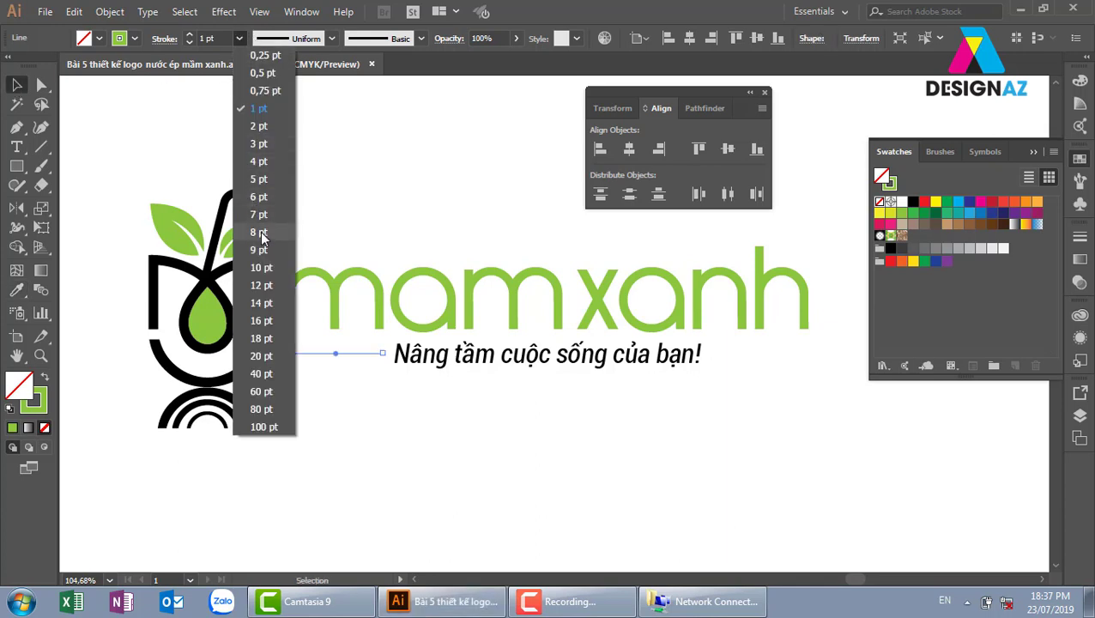
click(259, 231)
click(240, 40)
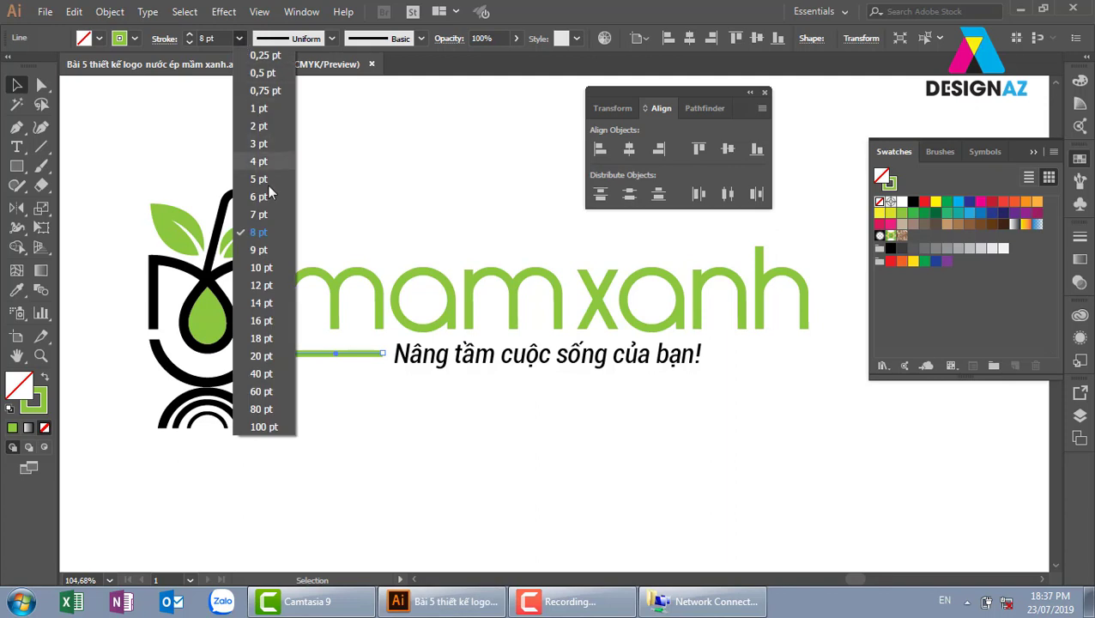
click(265, 148)
click(343, 204)
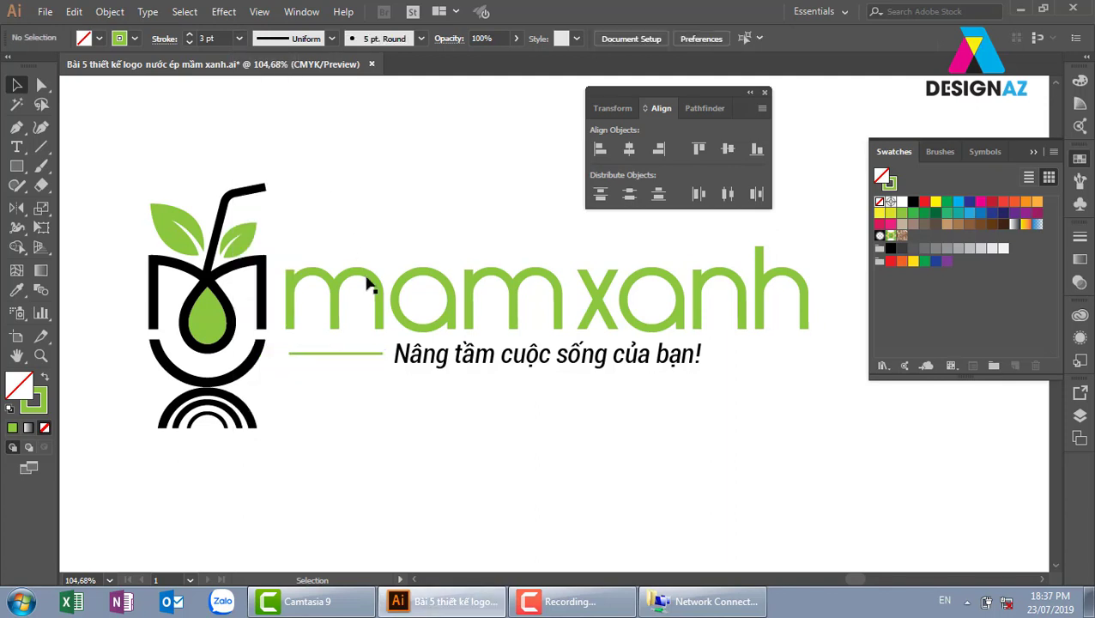
- Duplicate the green line horizontally by about 508 pt to the other side of the tagline, and close the alignment settings
drag(343, 353, 771, 388)
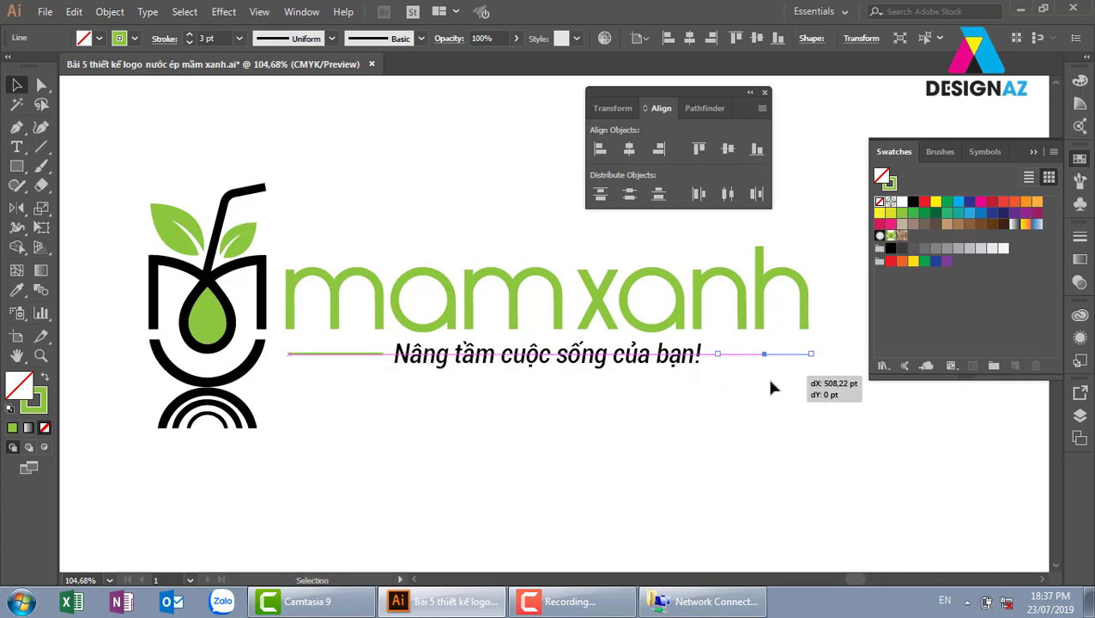
click(722, 439)
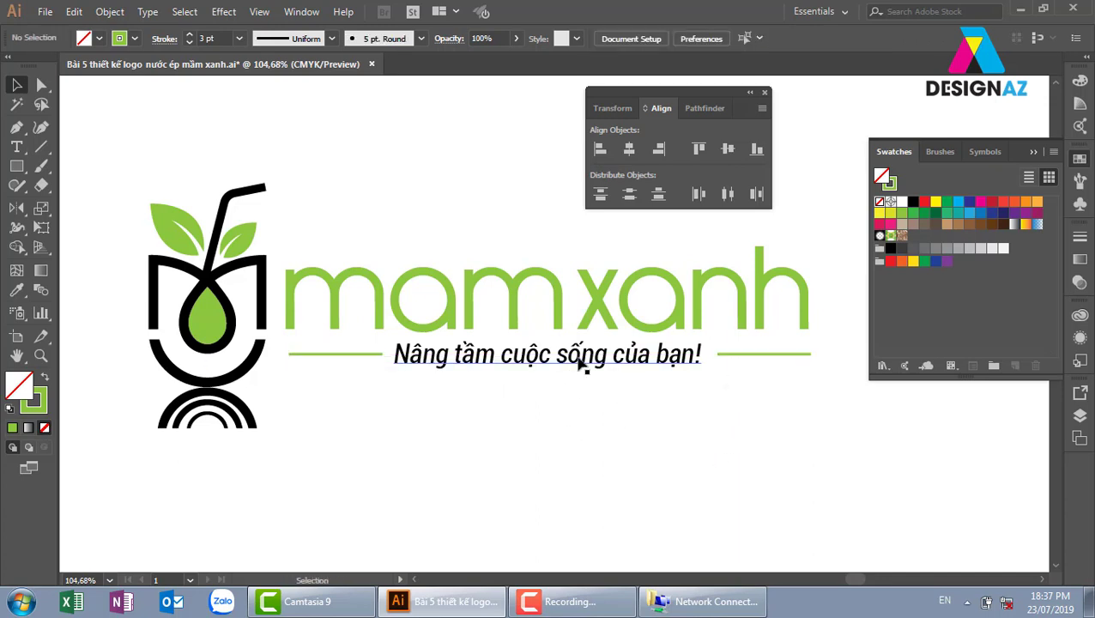
key(ctrl+minus)
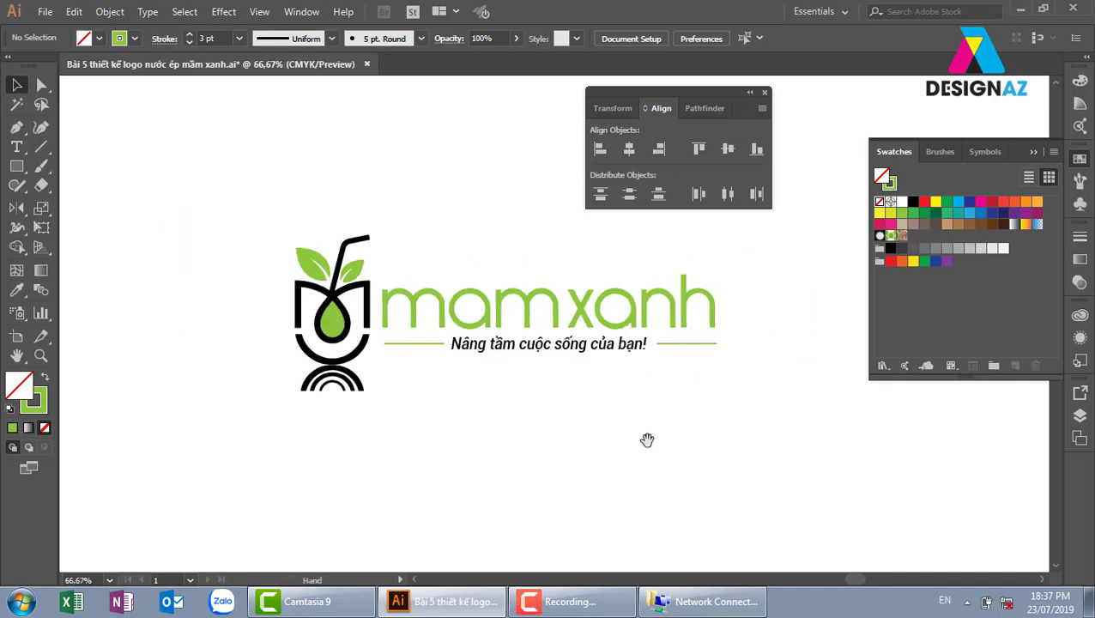
click(766, 94)
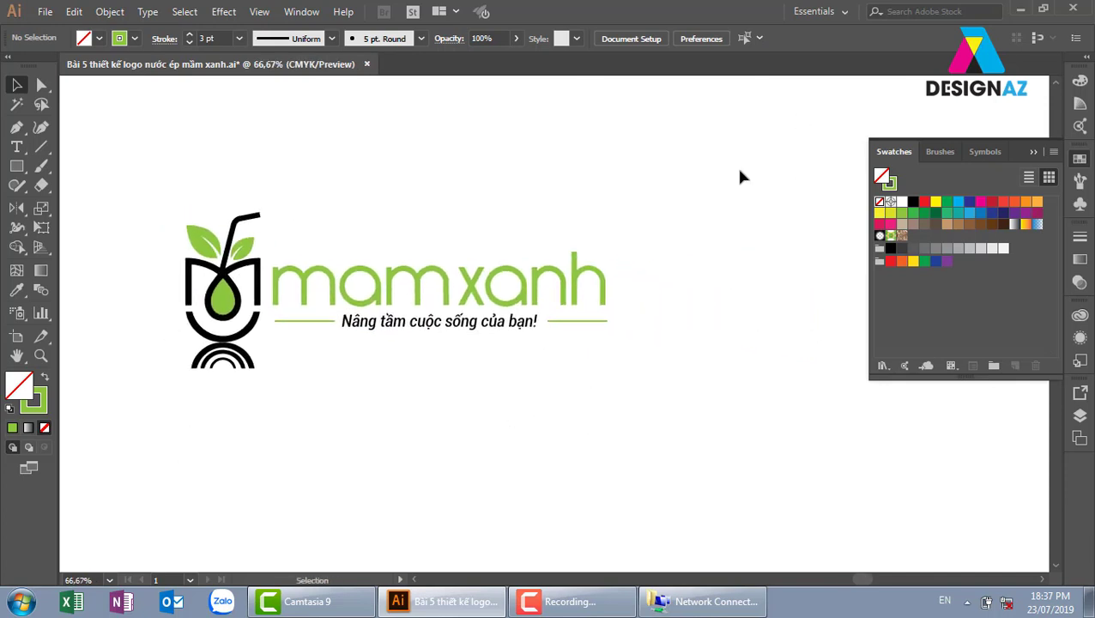
- Draw a green-outlined rectangle framing the whole logo with a margin on all sides
key(m)
drag(135, 172, 651, 424)
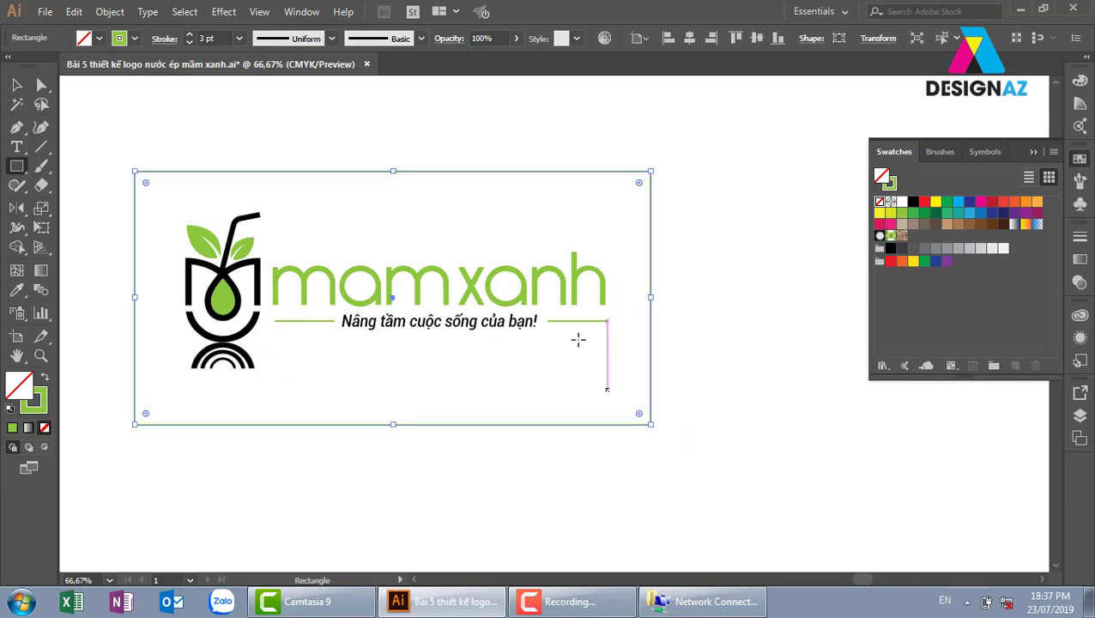
key(v)
click(390, 142)
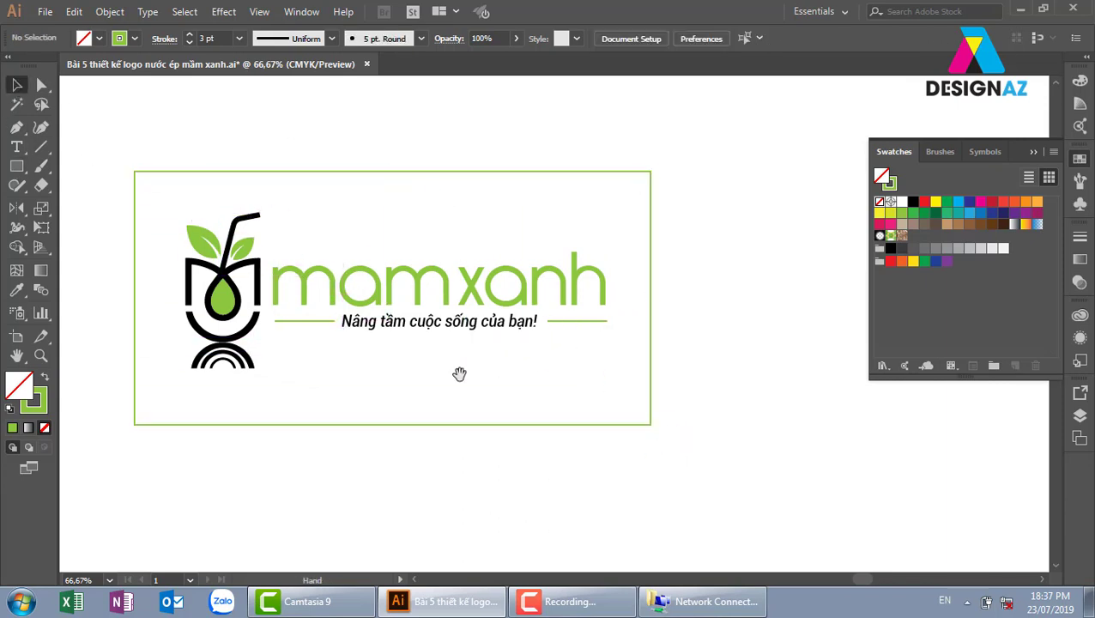
drag(457, 374, 488, 338)
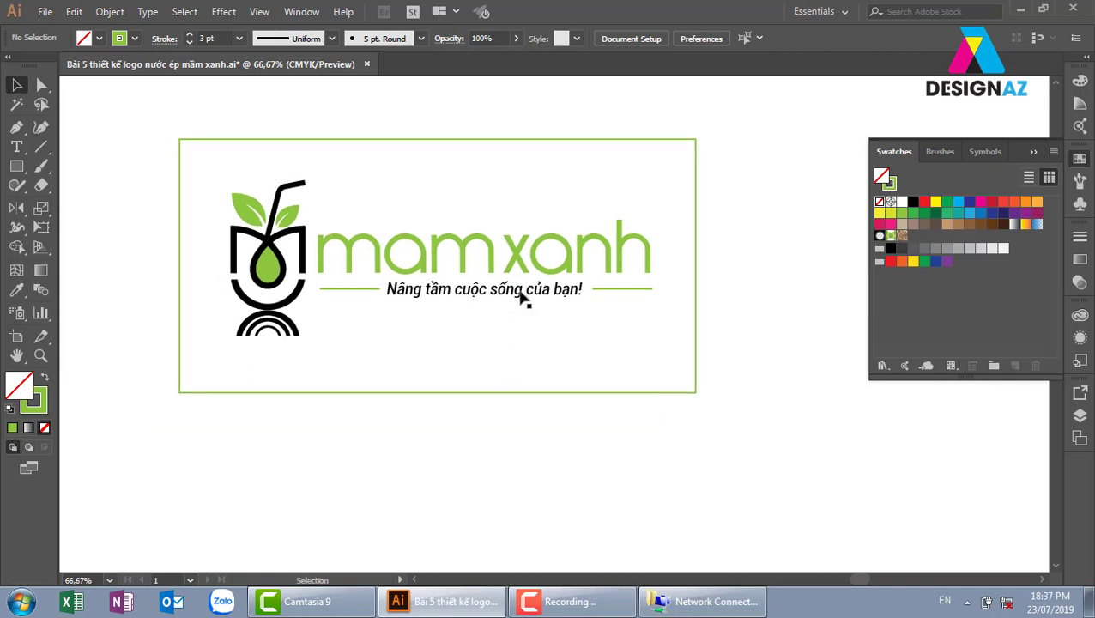
- Try a teal fill on the black parts of the glass mark, including the straw and base arcs, and undo it
click(457, 140)
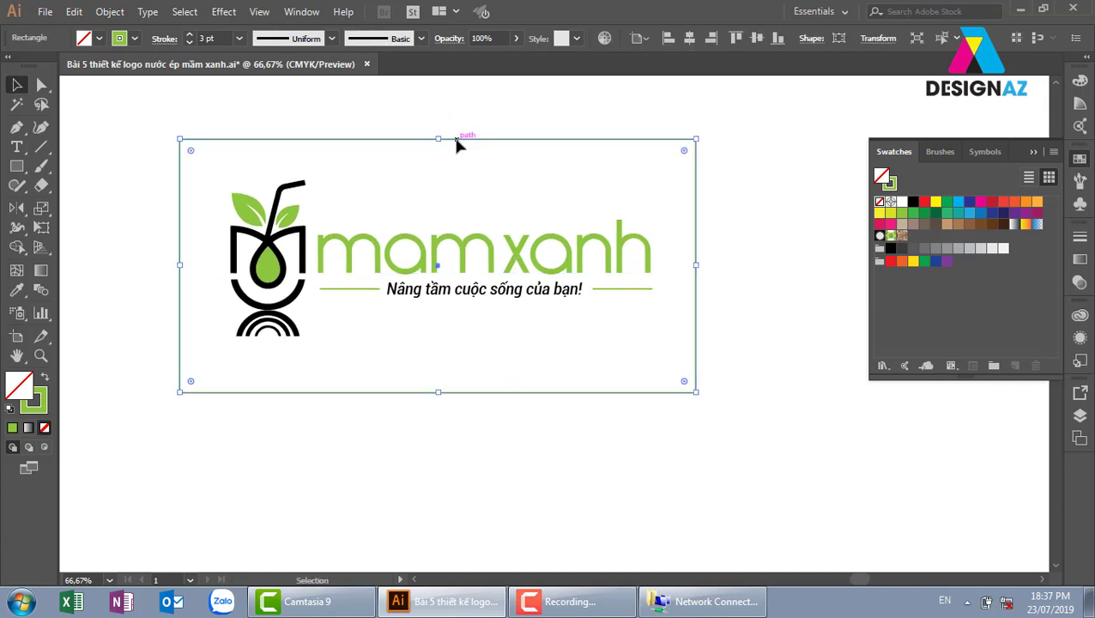
click(306, 259)
shift+click(279, 187)
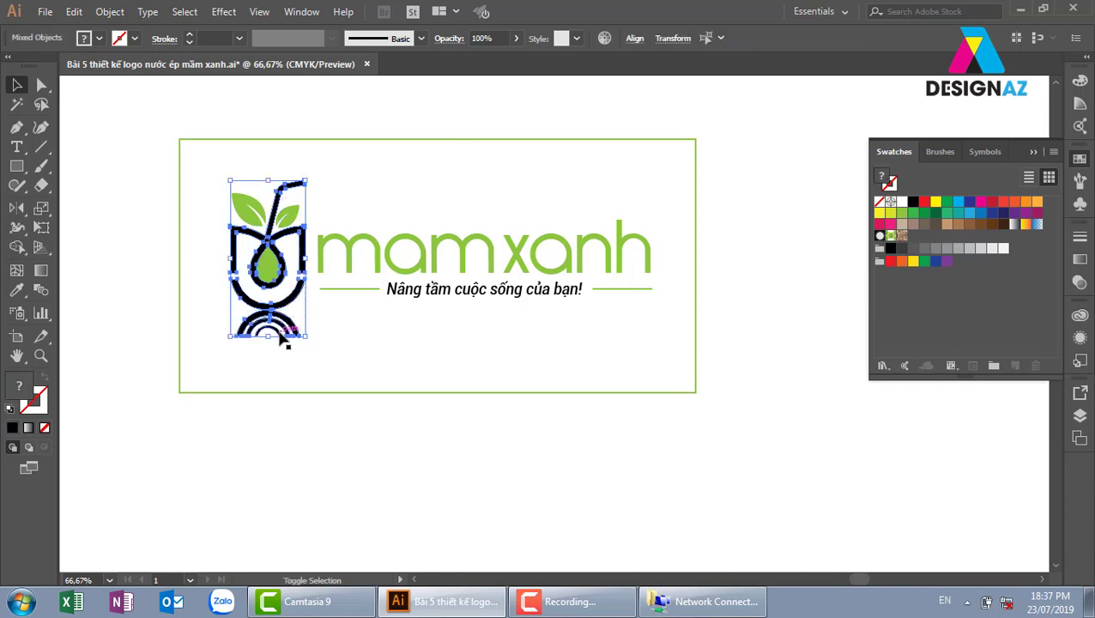
shift+click(285, 331)
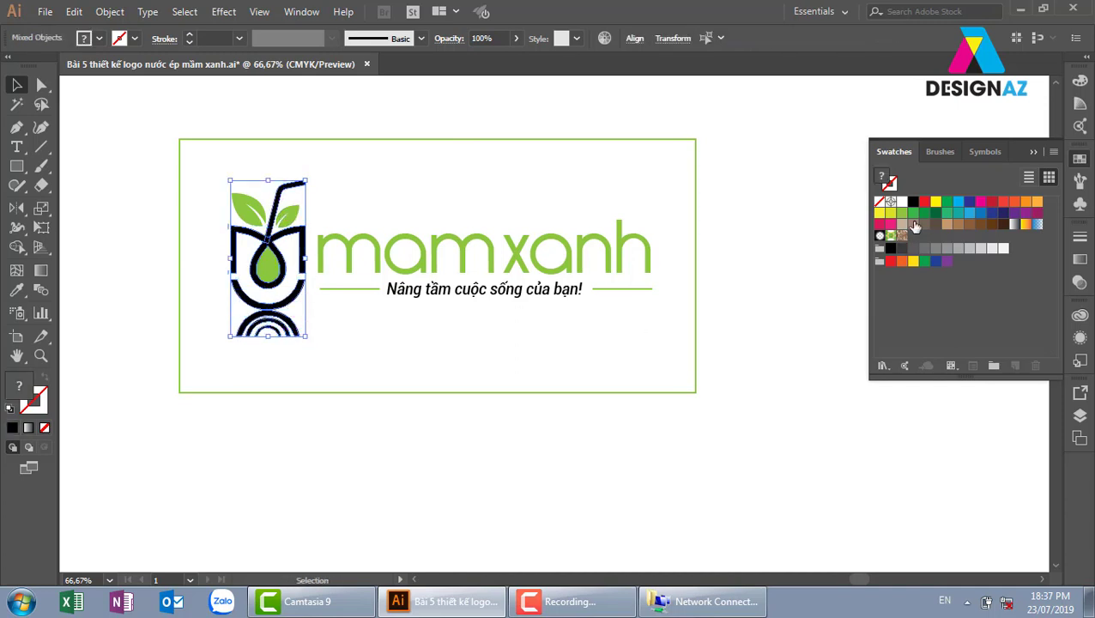
click(959, 213)
click(479, 479)
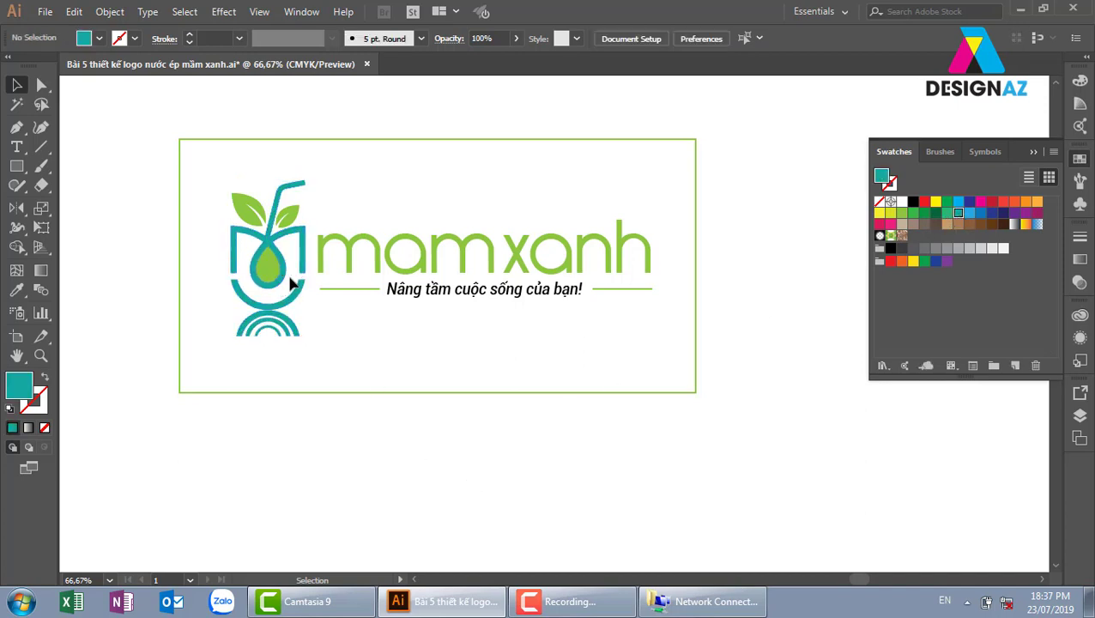
key(ctrl+z)
key(ctrl+z)
key(ctrl+z)
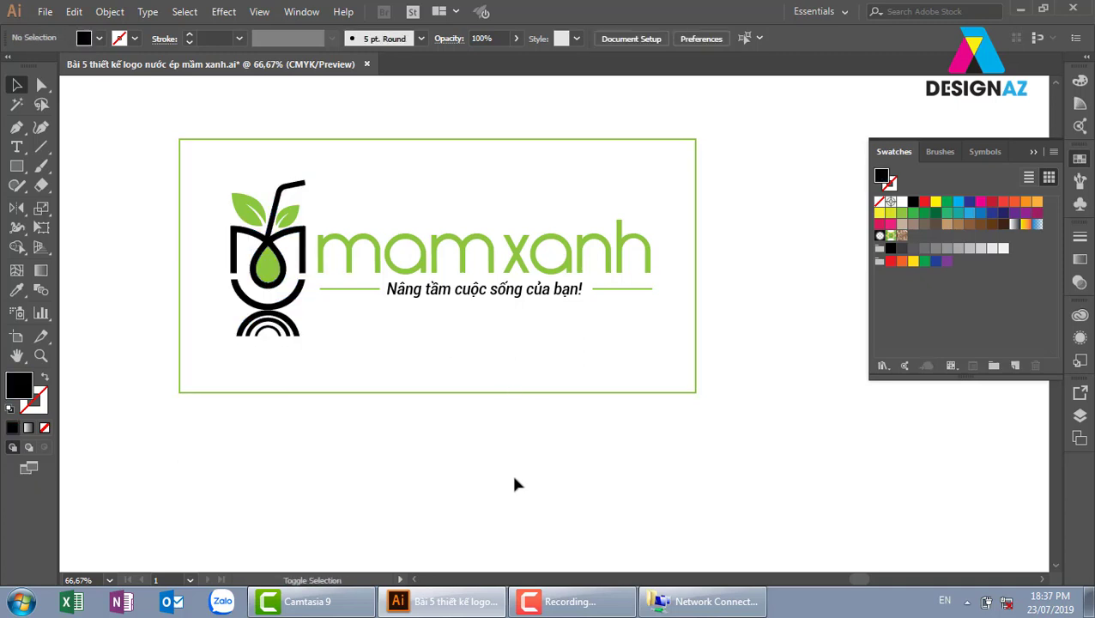
- Fill the glass mark's M-shaped droplet outline and the curved bowl below it with white
key(z)
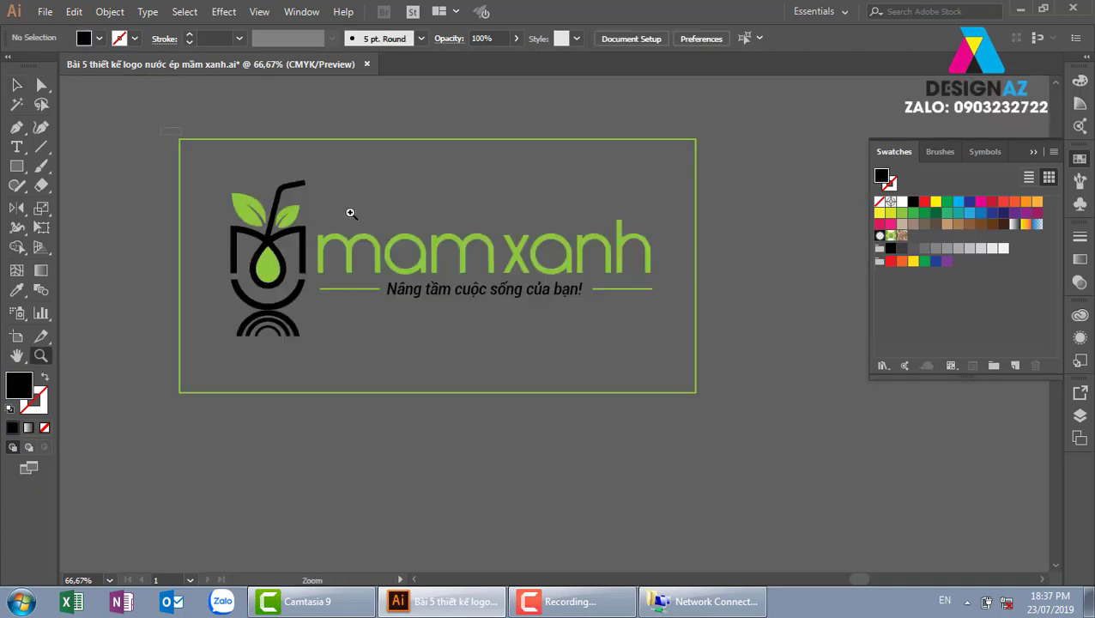
drag(160, 128, 768, 431)
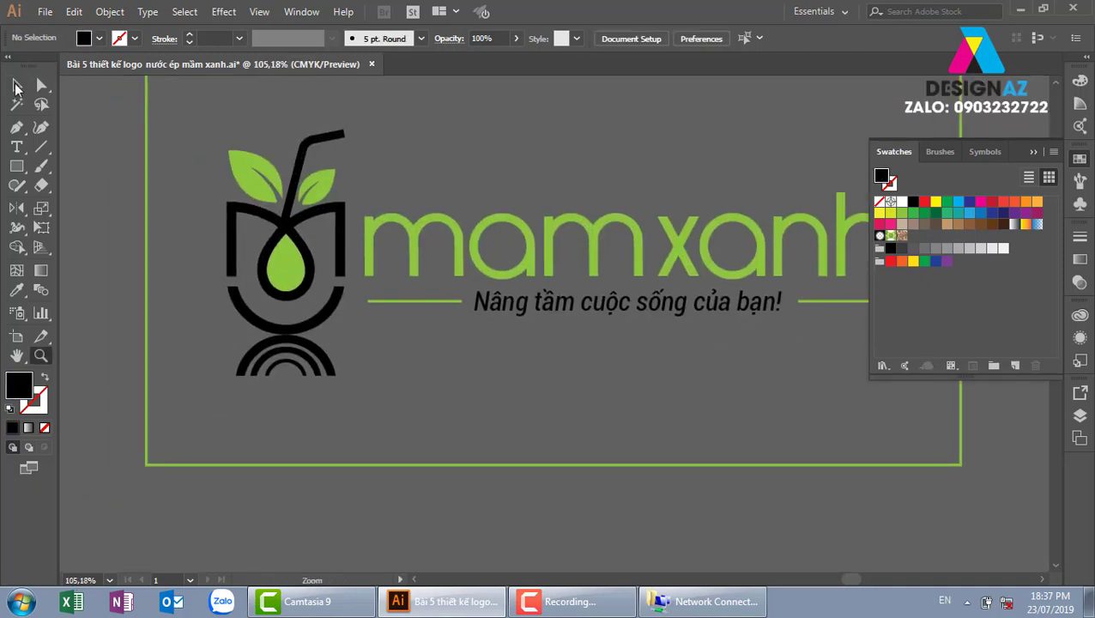
key(v)
click(319, 249)
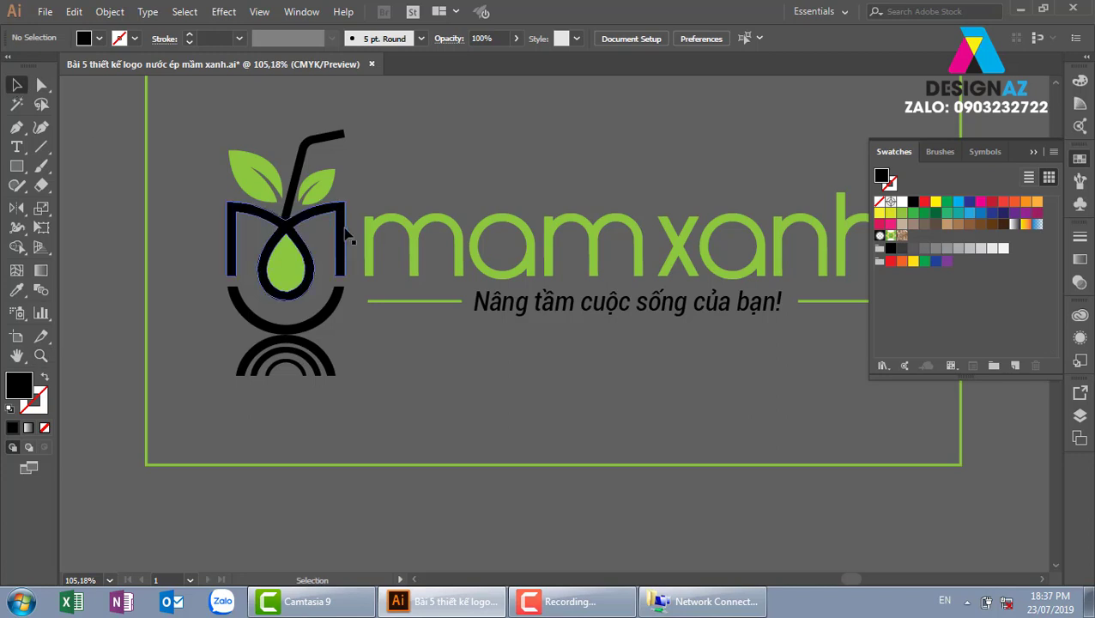
click(902, 201)
click(326, 319)
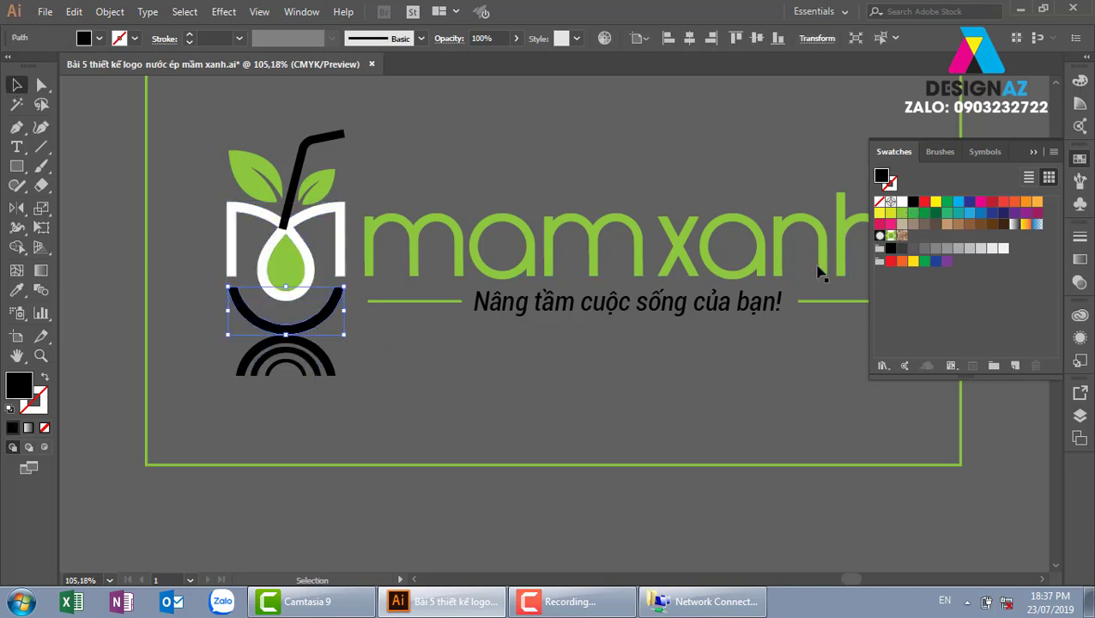
click(902, 200)
- Fill the concentric arcs of the glass base and the straw with white
drag(199, 408, 378, 362)
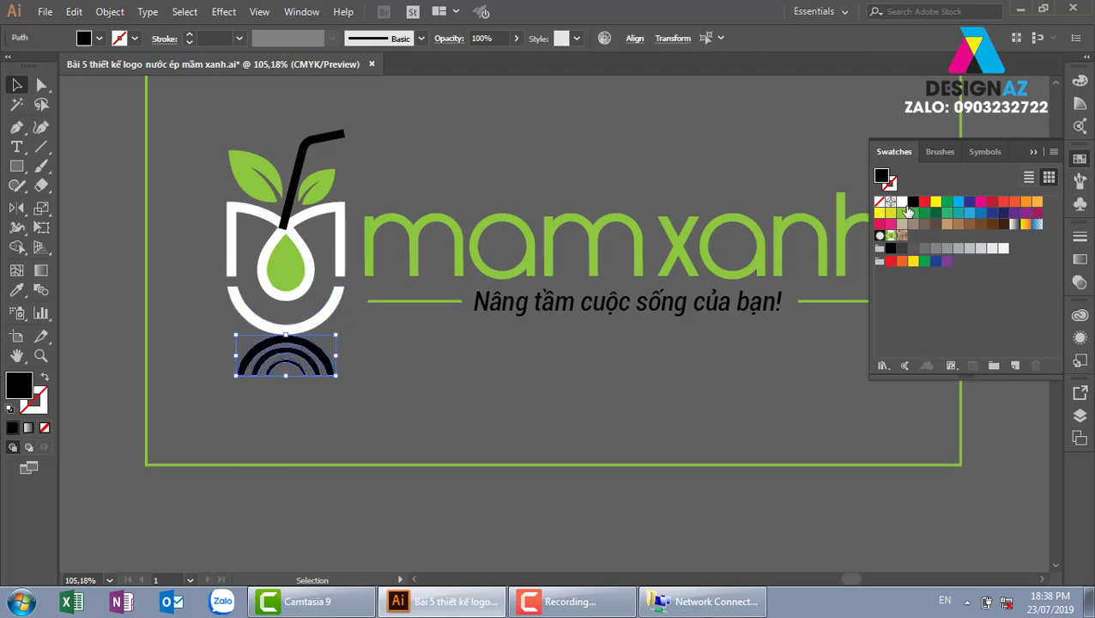
click(900, 202)
click(309, 171)
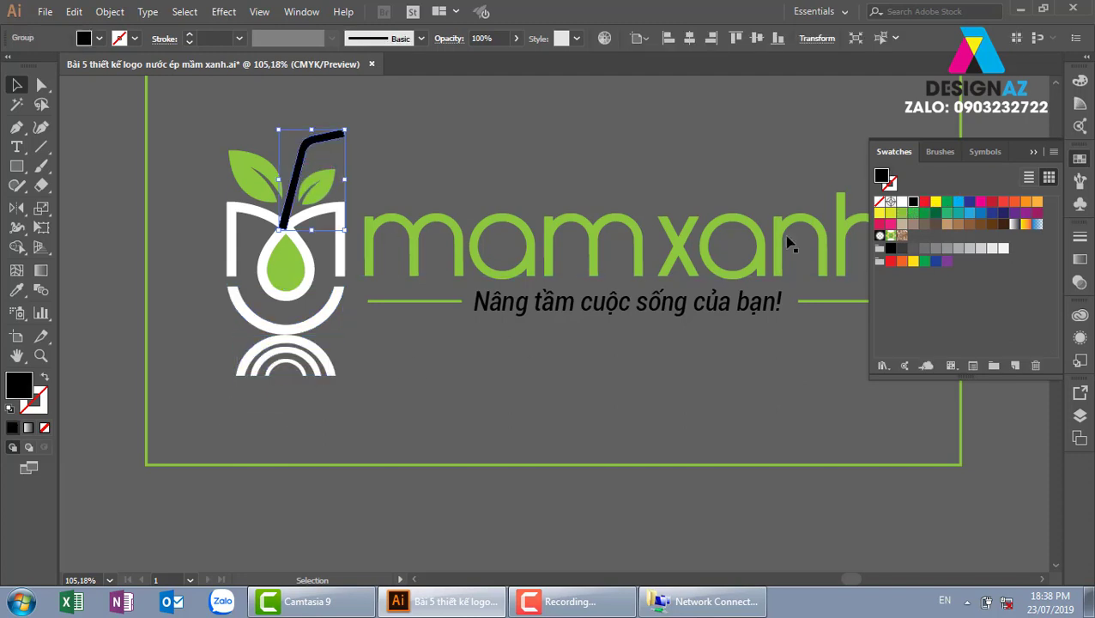
click(902, 202)
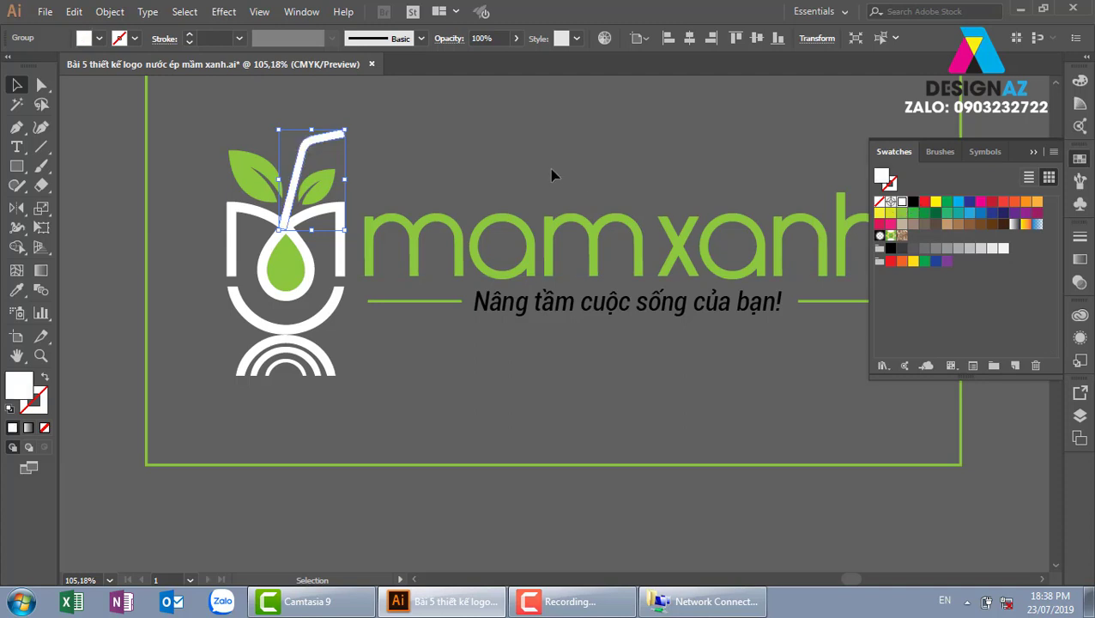
click(553, 175)
- Fill the framing rectangle with dark blue and send it behind the logo
drag(572, 168, 512, 172)
click(640, 468)
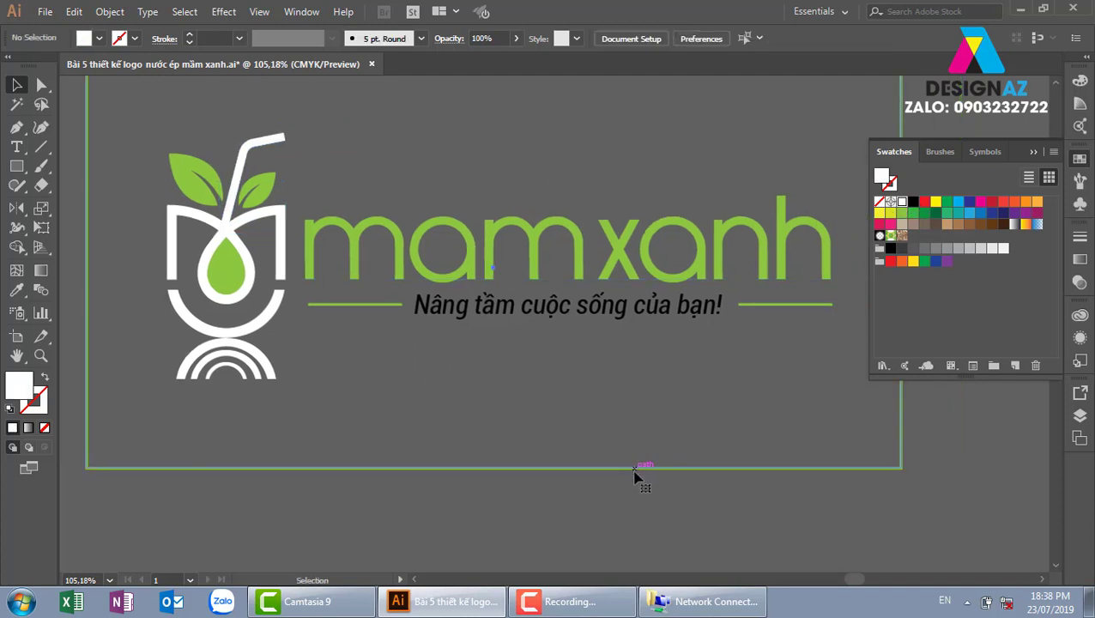
click(1002, 213)
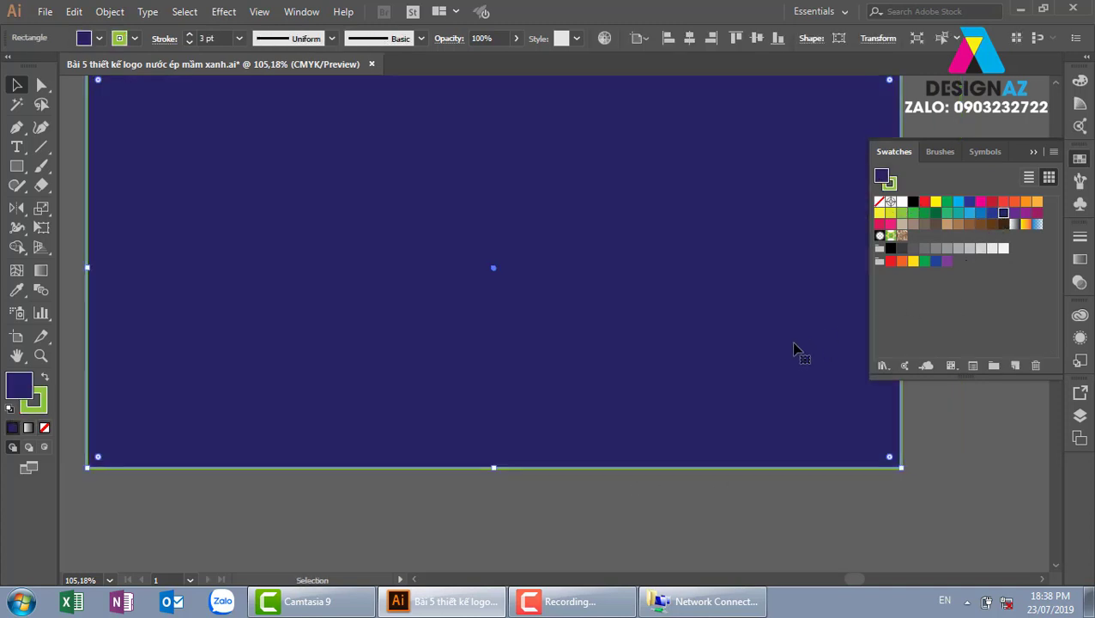
key(ctrl+shift+bracketleft)
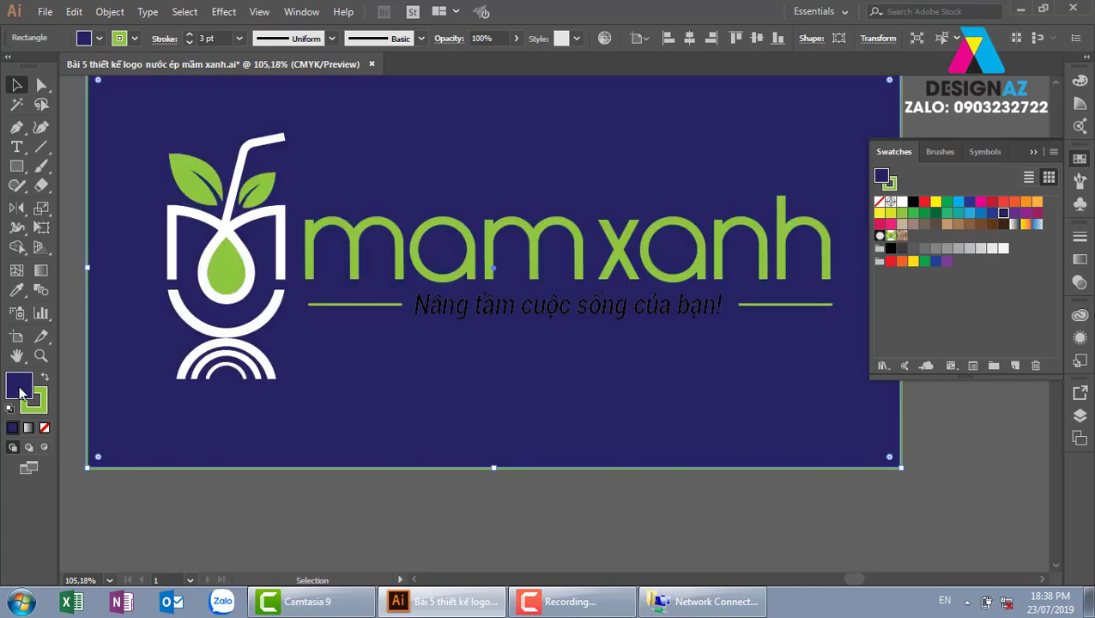
- Darken the background rectangle's fill to a near-black navy
double_click(25, 388)
drag(675, 249, 645, 279)
click(903, 107)
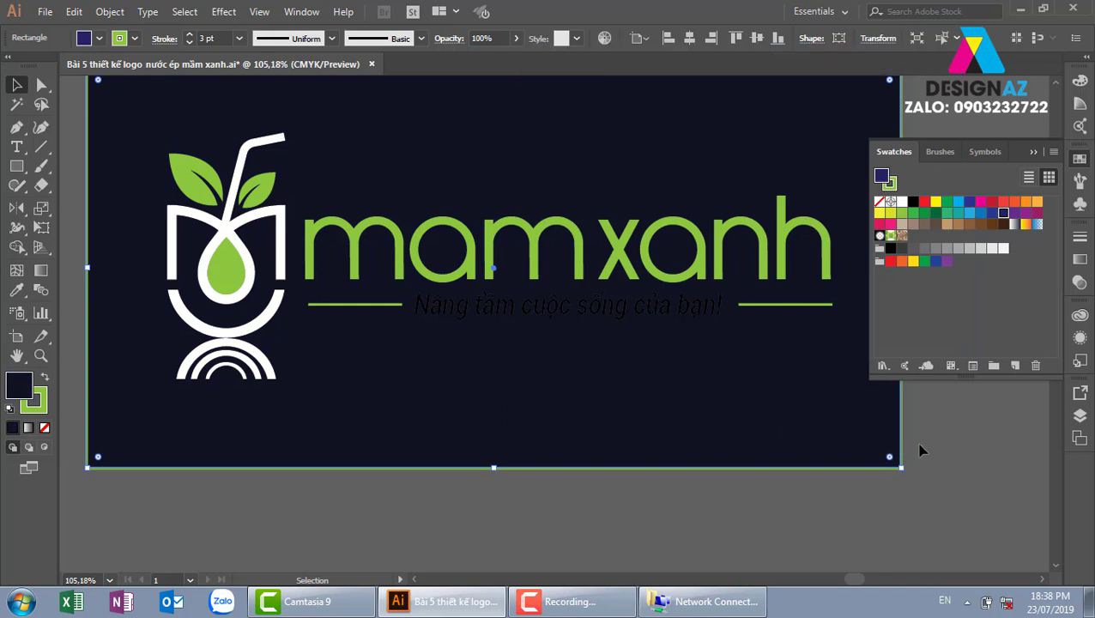
click(959, 460)
- Fill the tagline "Nâng tầm cuộc sống của bạn!" with white and frame the finished logo in view
key(ctrl+minus)
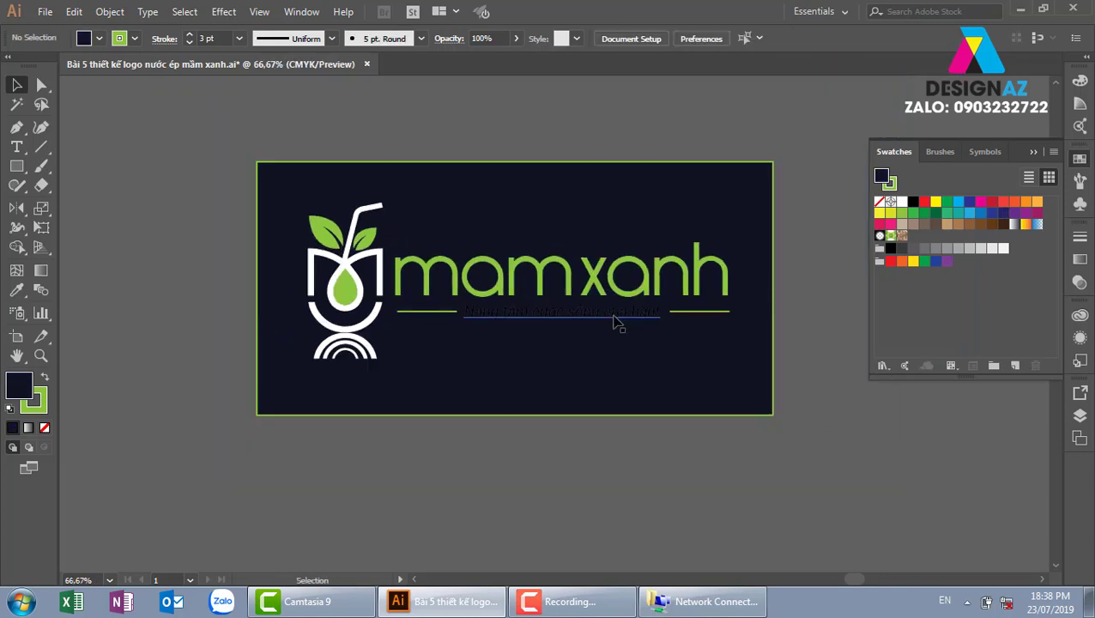
click(614, 322)
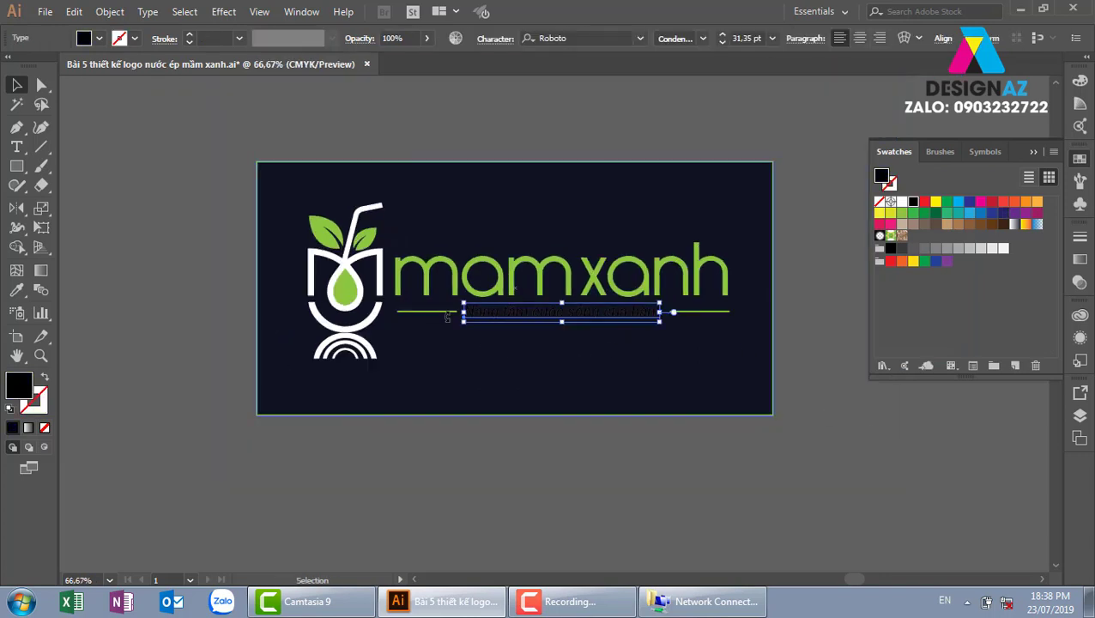
click(903, 202)
click(666, 461)
key(z)
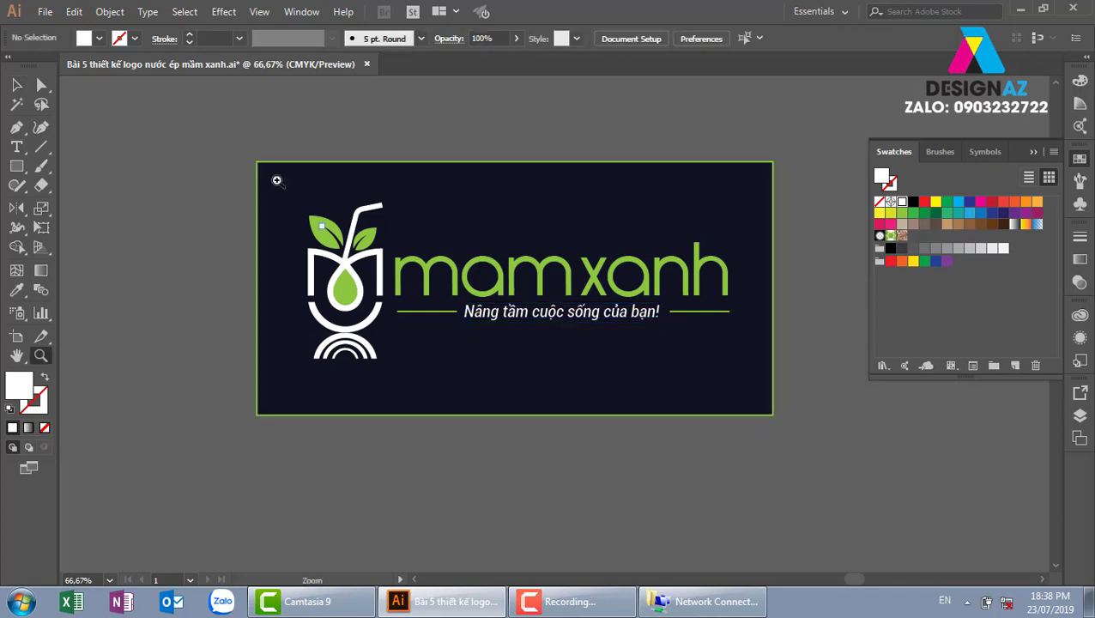
drag(840, 439, 717, 438)
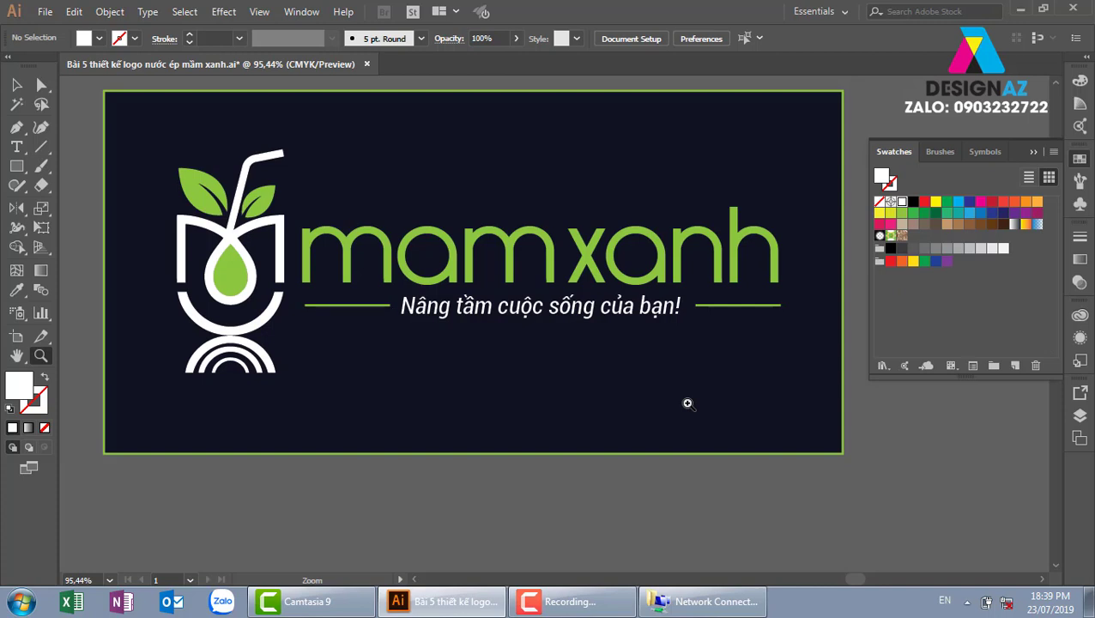
key(v)
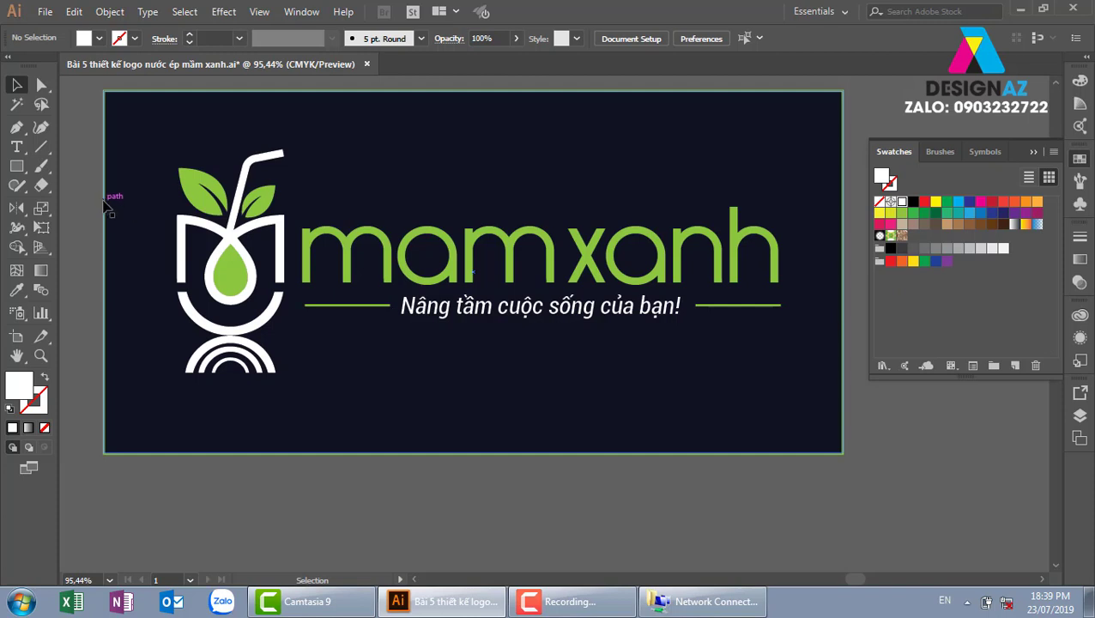
click(112, 205)
key(space)
drag(550, 412, 582, 411)
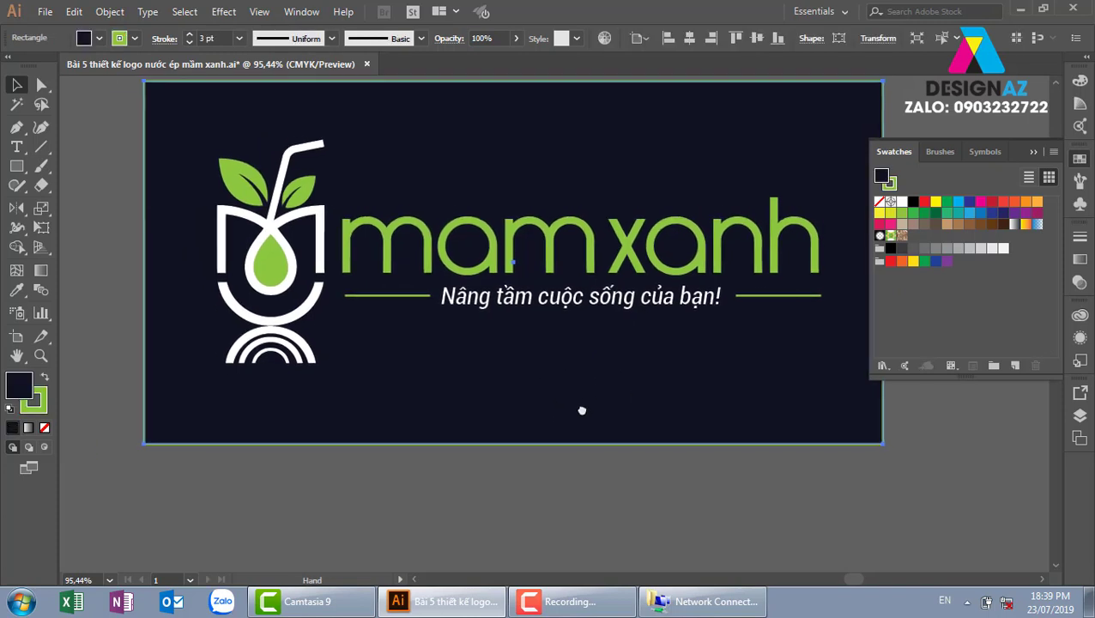
click(1033, 152)
key(space)
drag(936, 244, 957, 255)
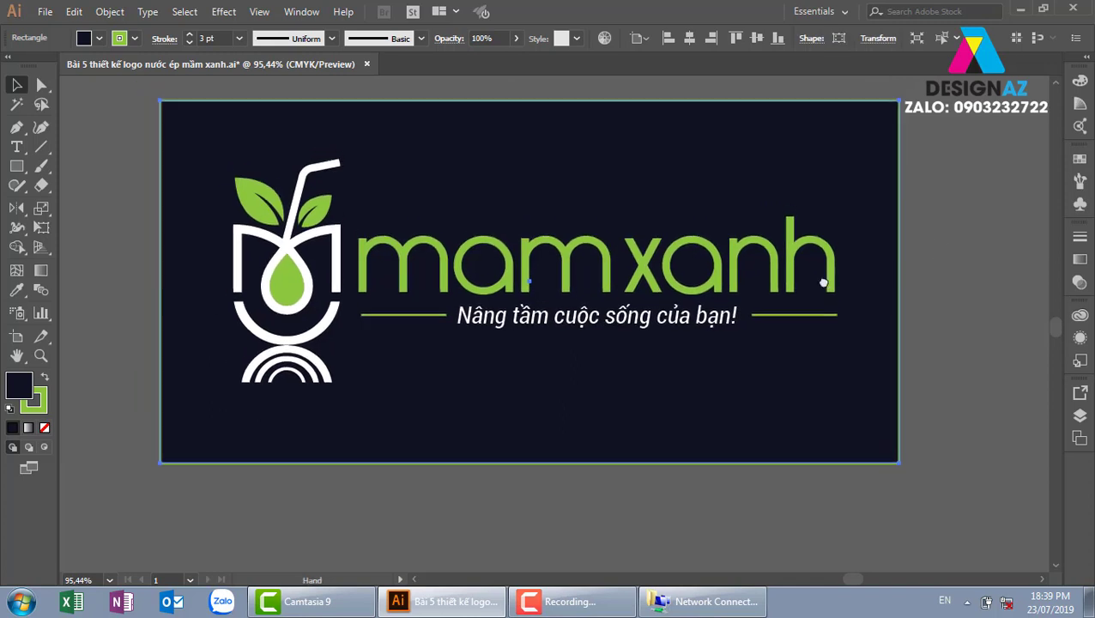
drag(823, 282, 811, 276)
click(979, 257)
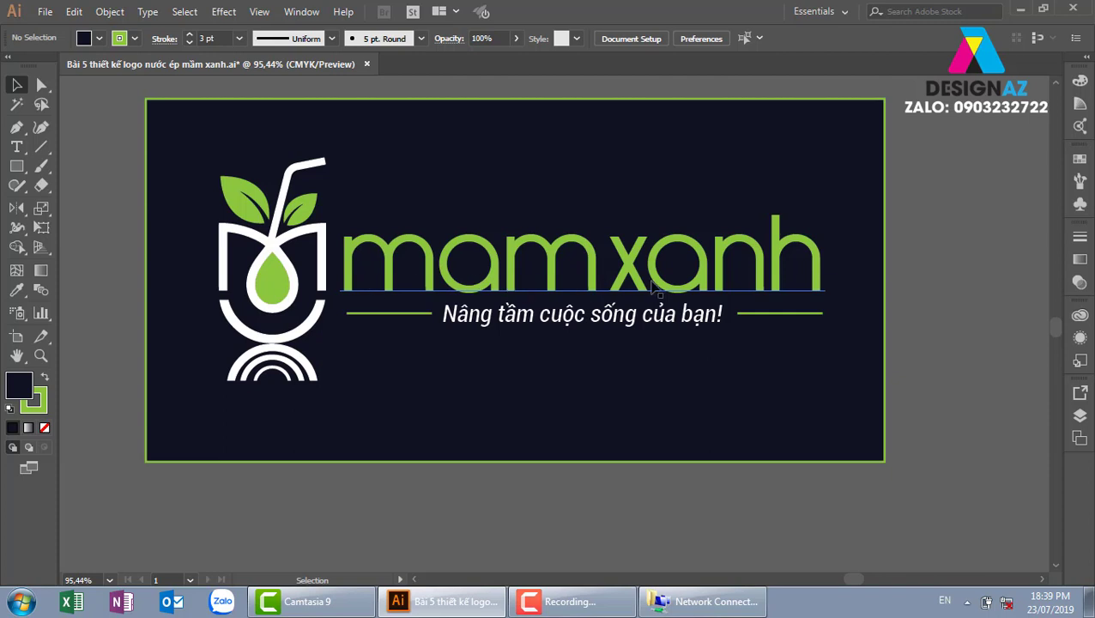
- Change the background rectangle's fill from near-black navy to teal
click(760, 421)
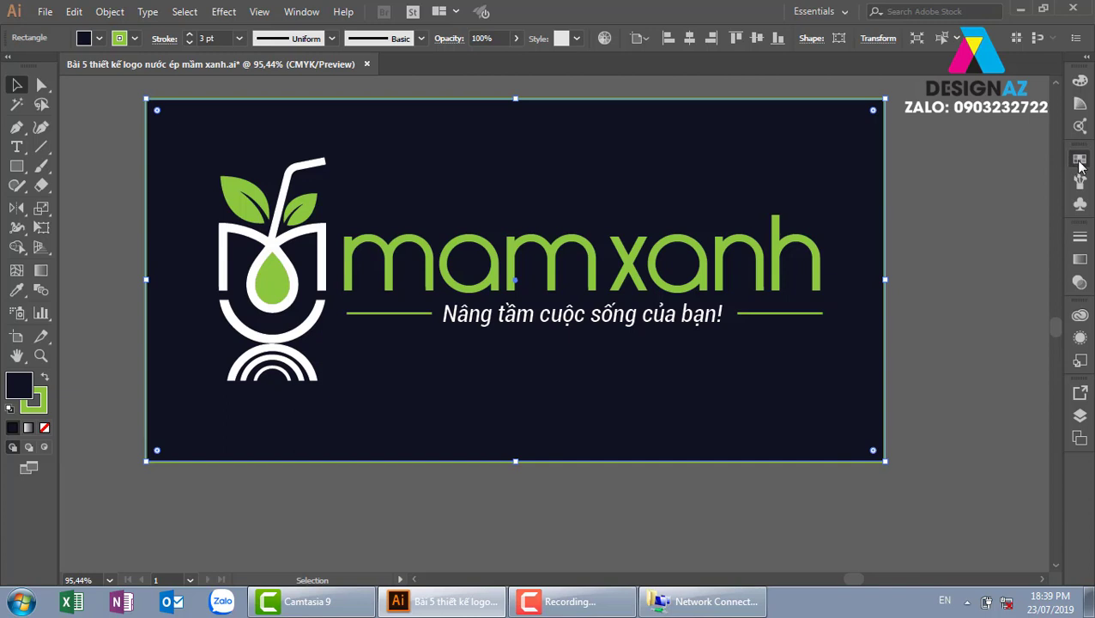
click(1074, 163)
click(958, 212)
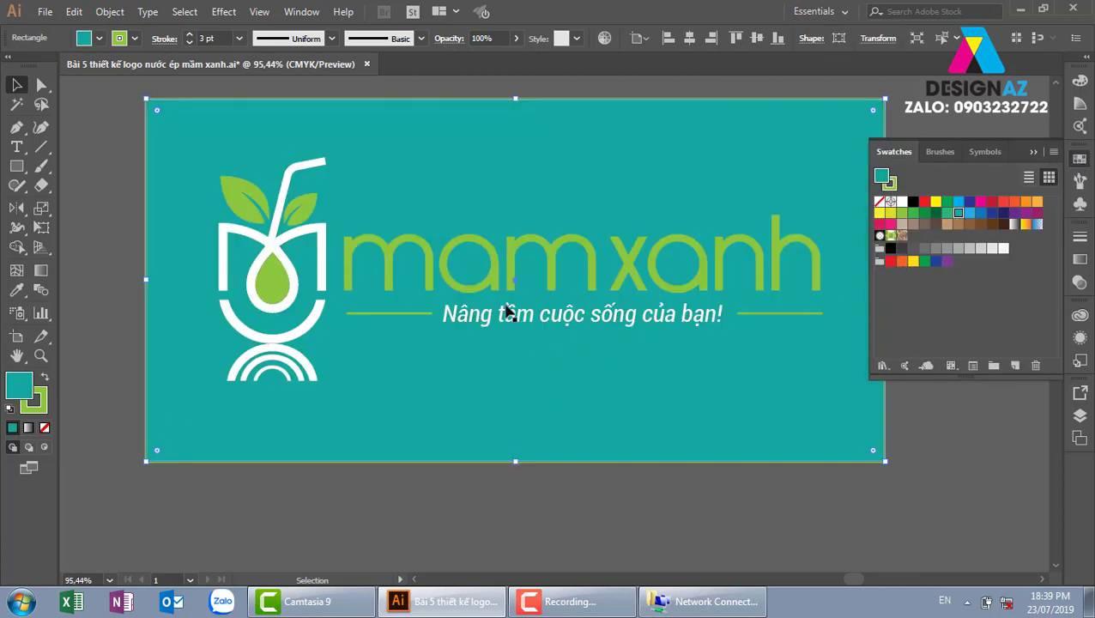
drag(607, 294, 522, 287)
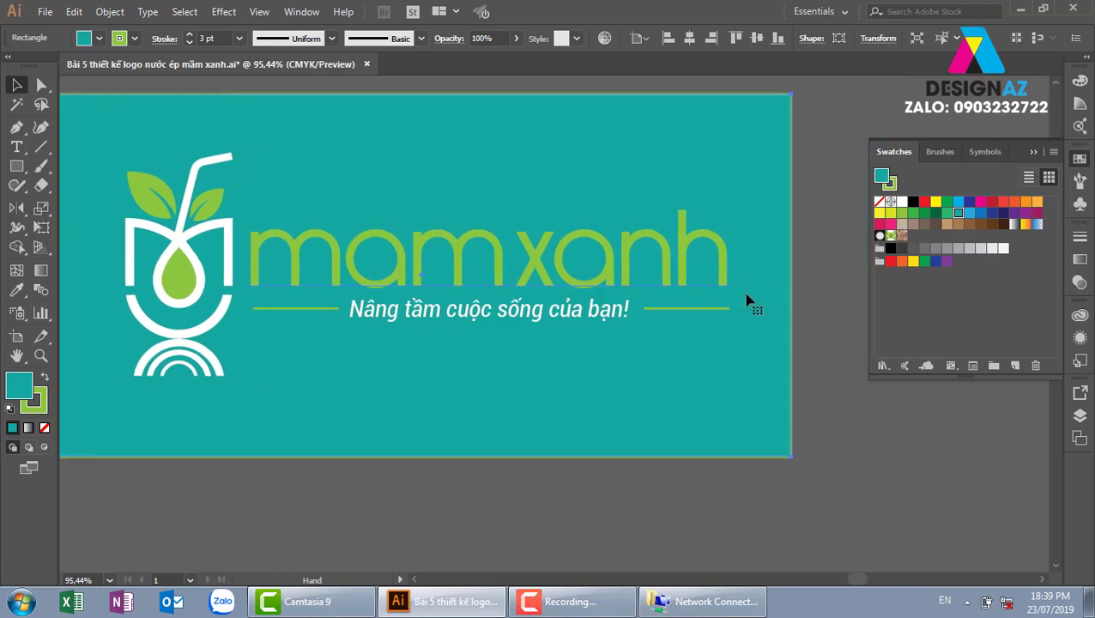
click(795, 245)
- Fill the "mam xanh" lettering with white
click(695, 279)
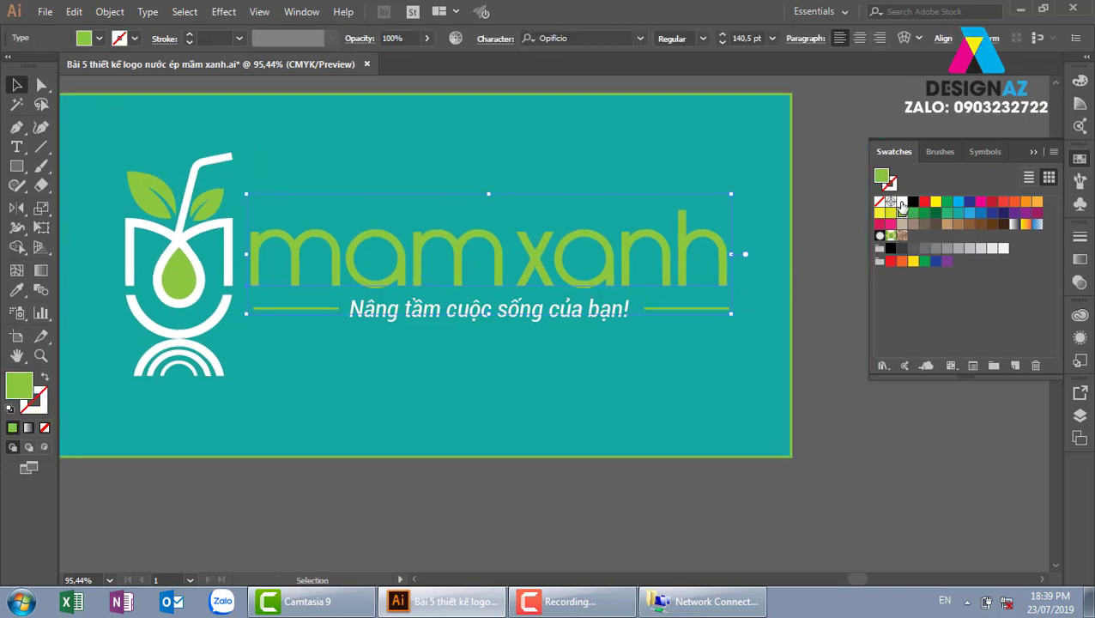
click(901, 202)
drag(266, 263, 384, 272)
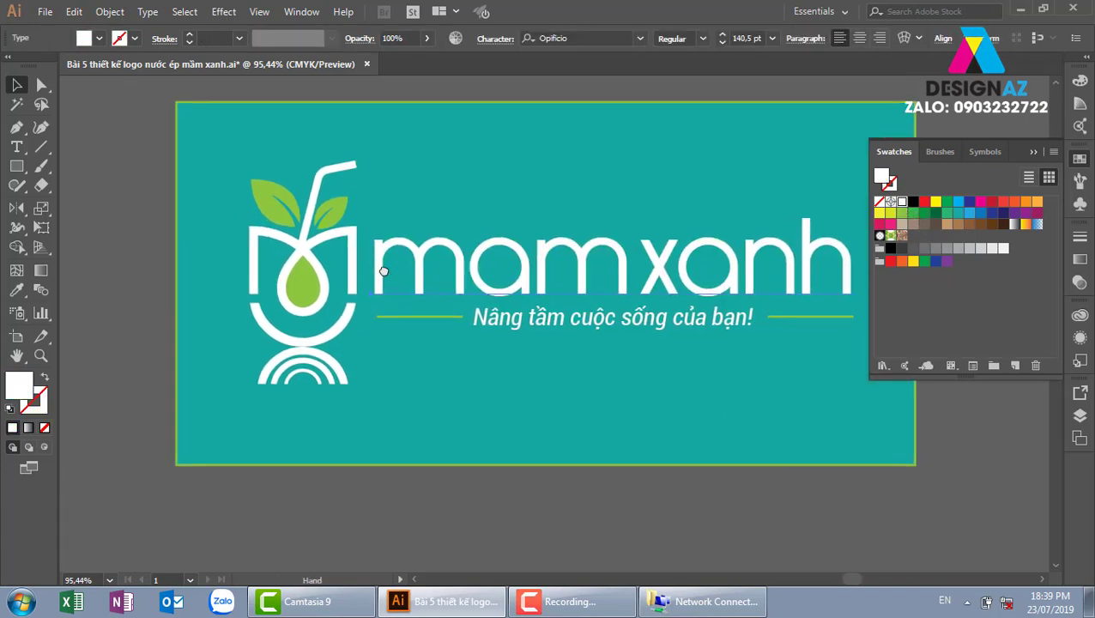
- Set the stroke colour of the two lines flanking the tagline to white
click(420, 316)
shift+click(807, 319)
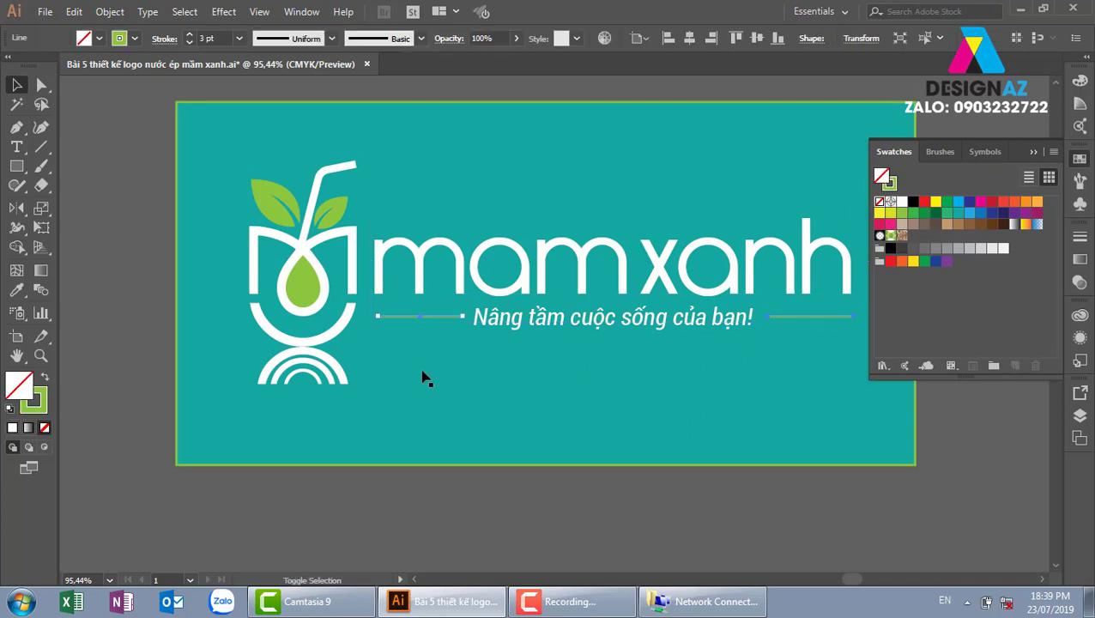
double_click(43, 407)
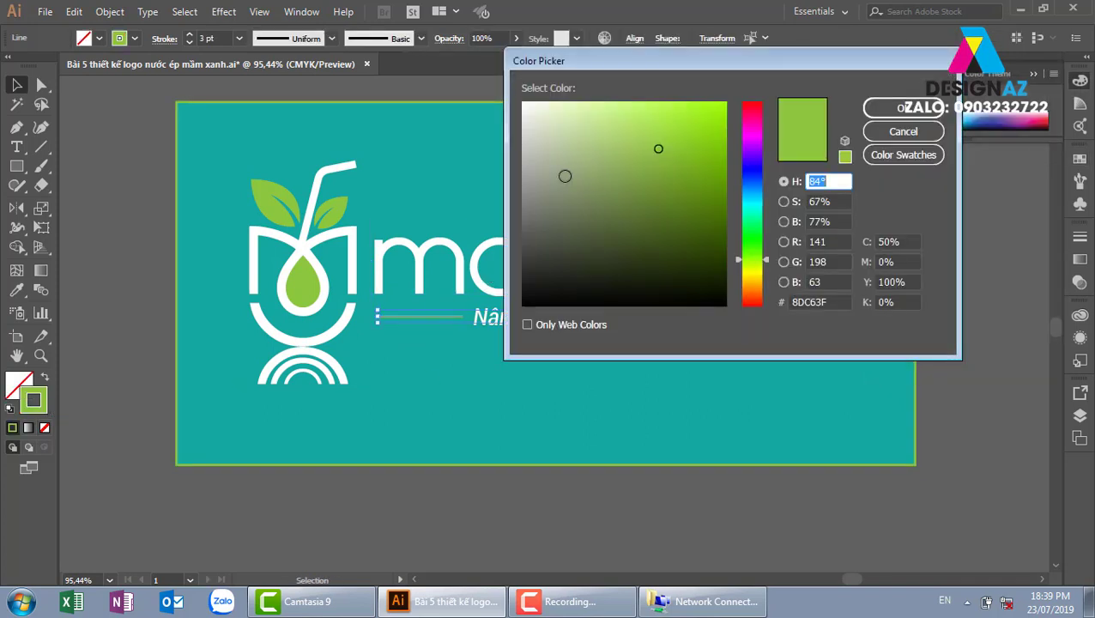
click(523, 103)
click(876, 109)
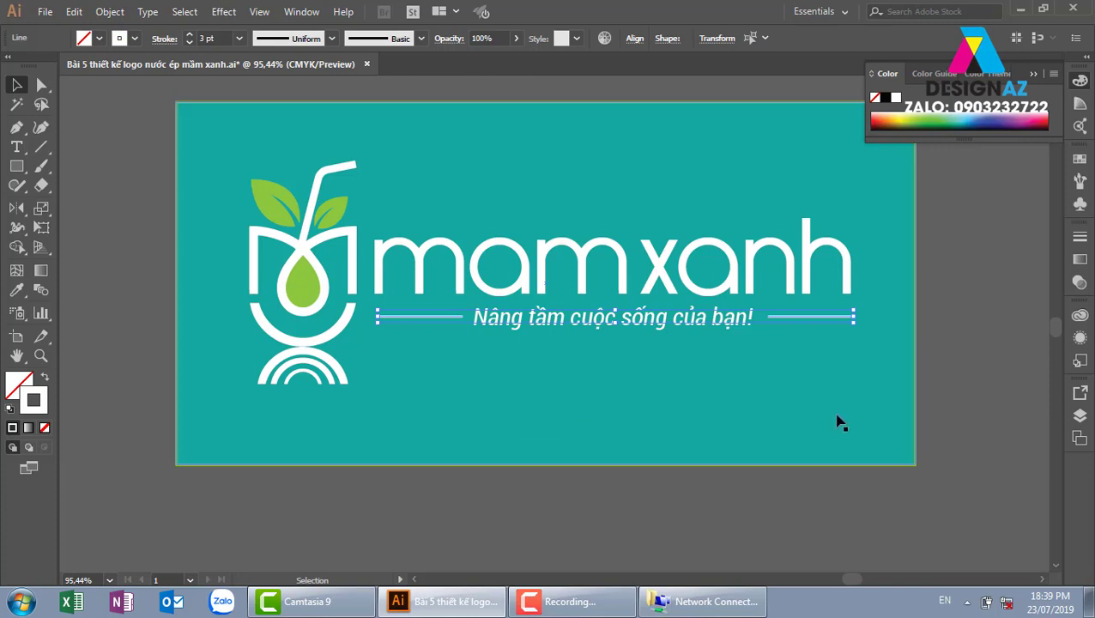
click(606, 326)
- Fill the droplet and both leaves of the glass mark with white
click(311, 285)
shift+click(335, 212)
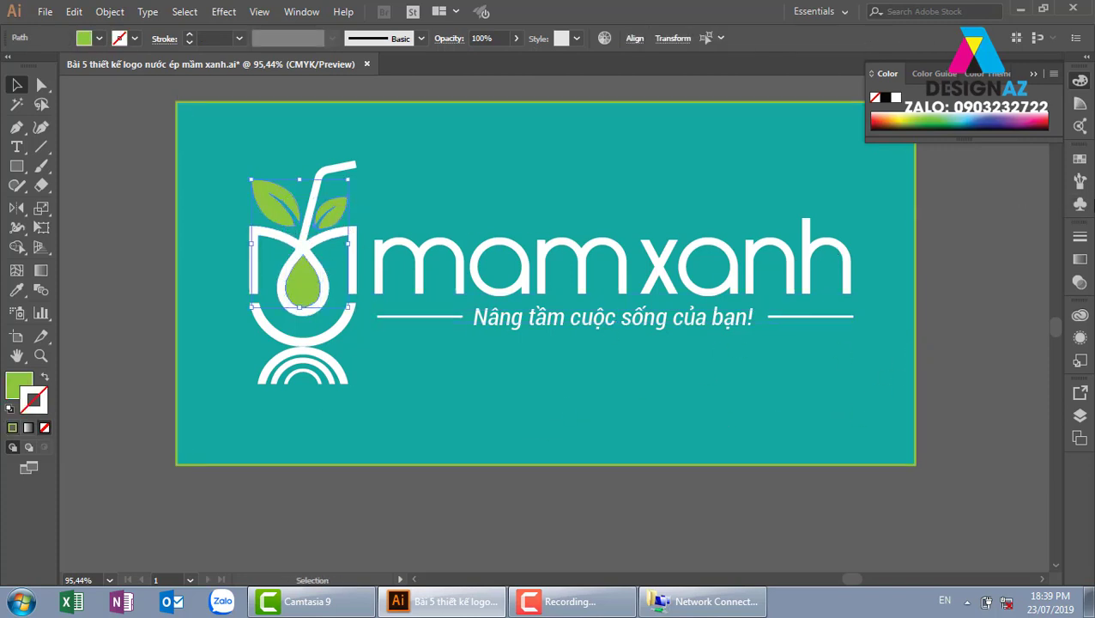
click(1080, 159)
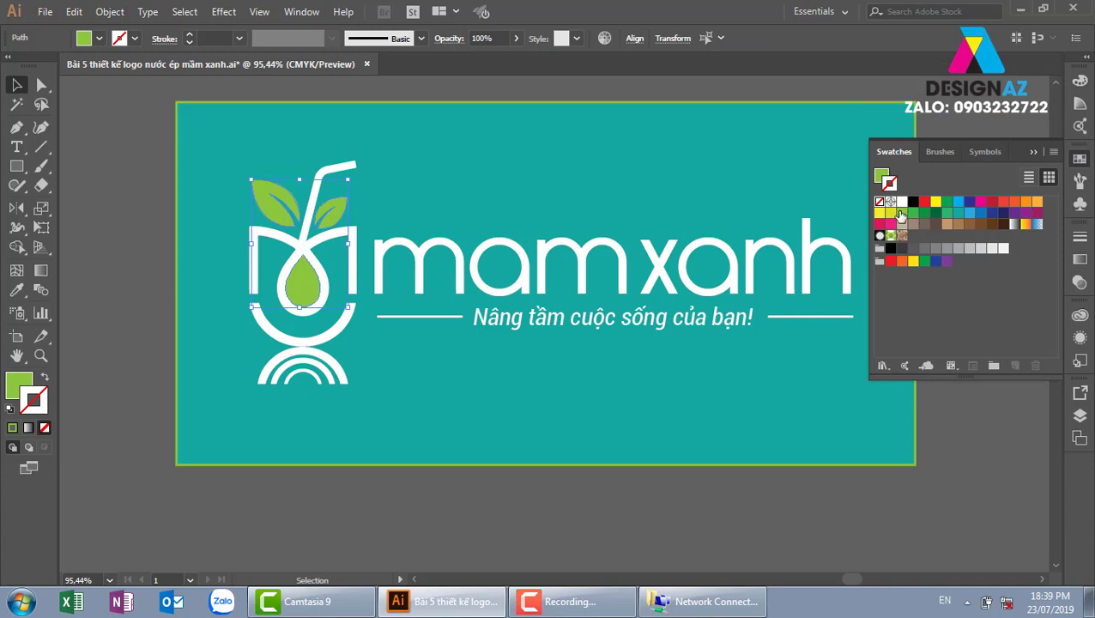
click(902, 201)
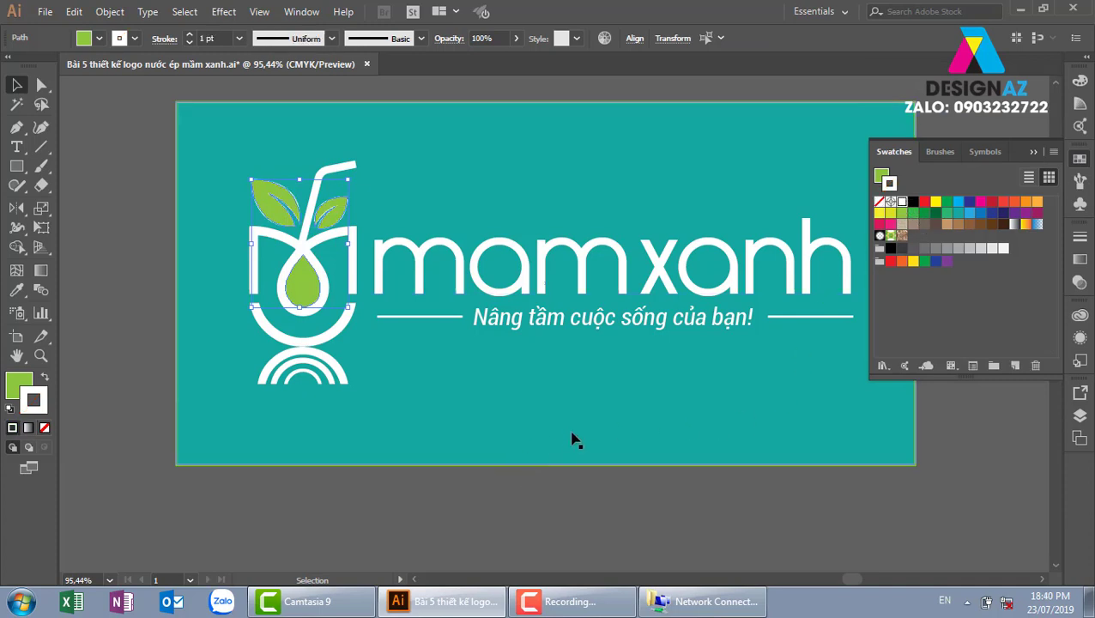
key(ctrl+z)
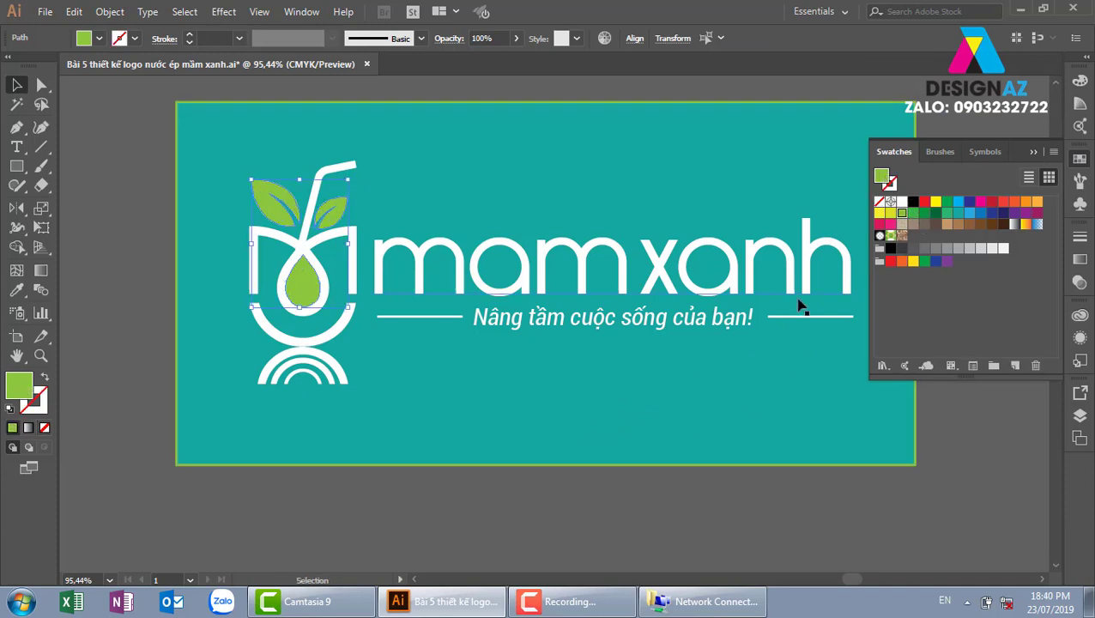
click(901, 201)
click(446, 520)
scroll(542, 530, down, 1)
scroll(542, 529, right, 1)
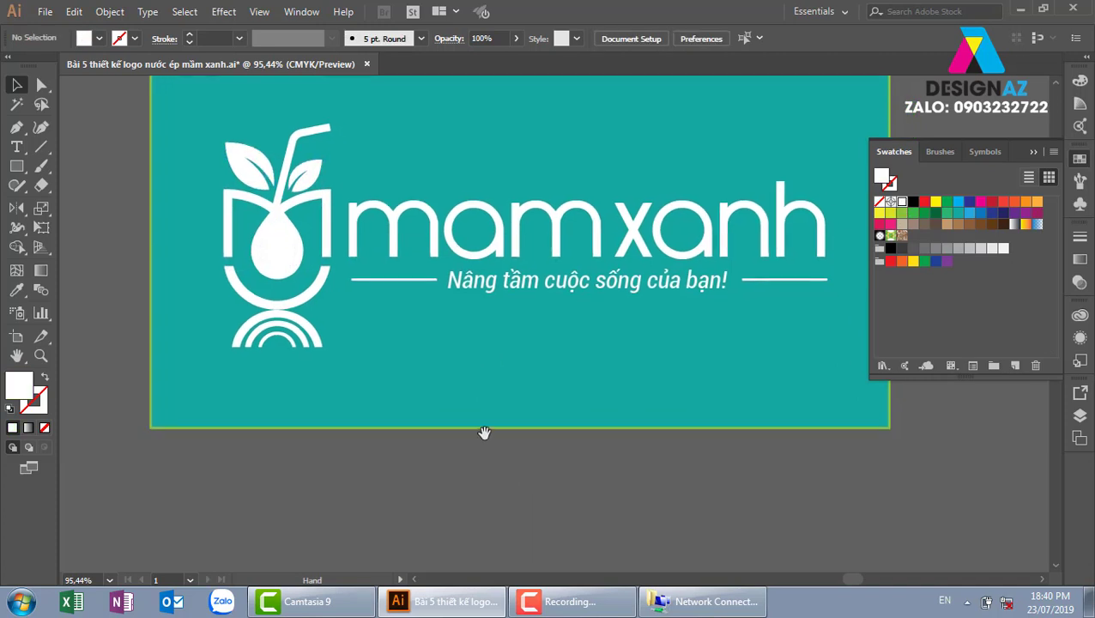
- Recolour the inner droplet in its original place with the teal sampled from the background rectangle
drag(286, 251, 258, 493)
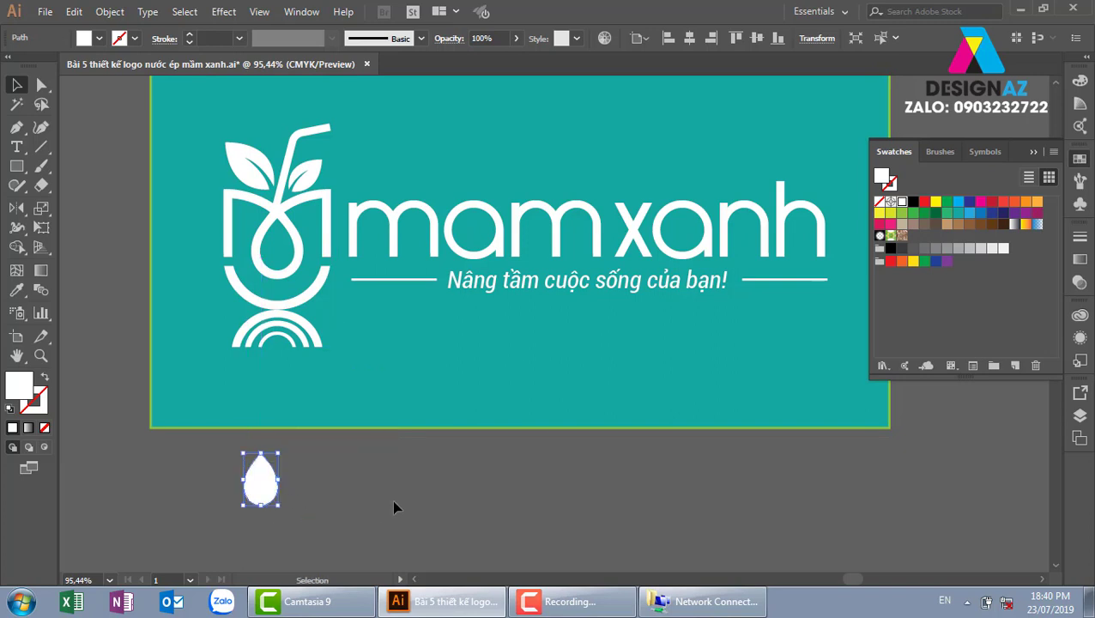
key(ctrl+z)
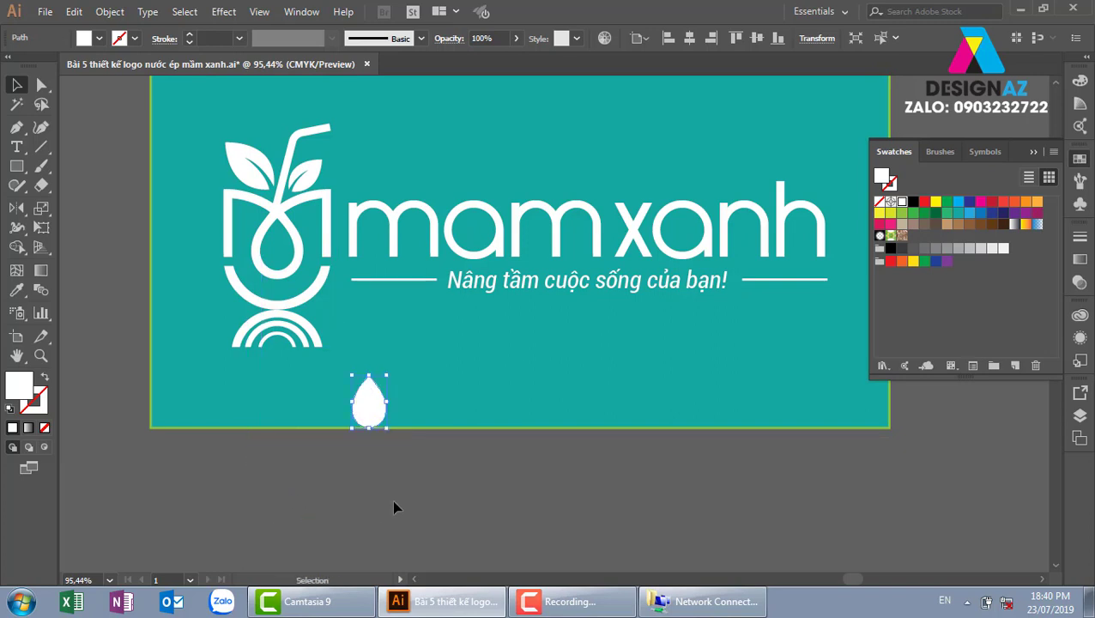
key(ctrl+z)
key(i)
click(546, 365)
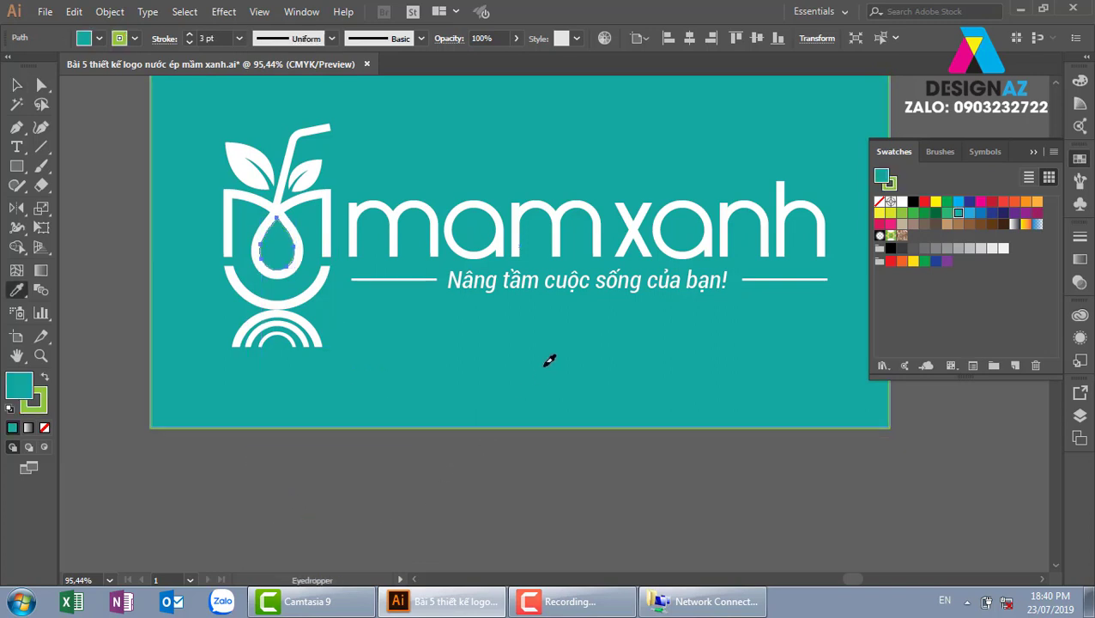
click(16, 86)
- Duplicate the whole logo with its teal background rectangle directly below the original
key(ctrl+minus)
key(ctrl+minus)
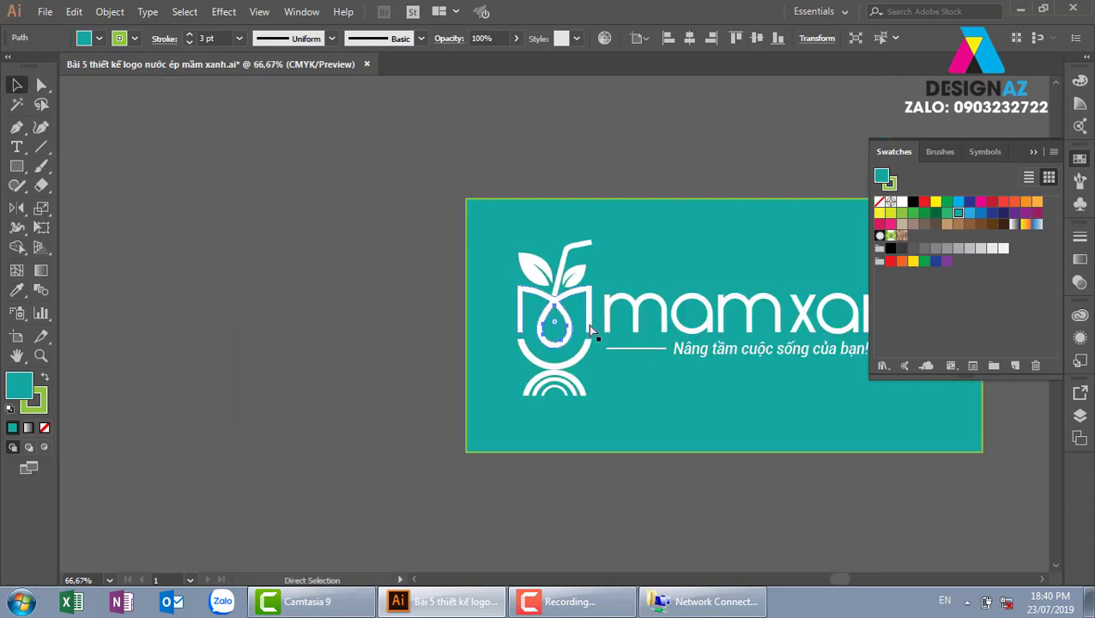
drag(648, 408, 490, 268)
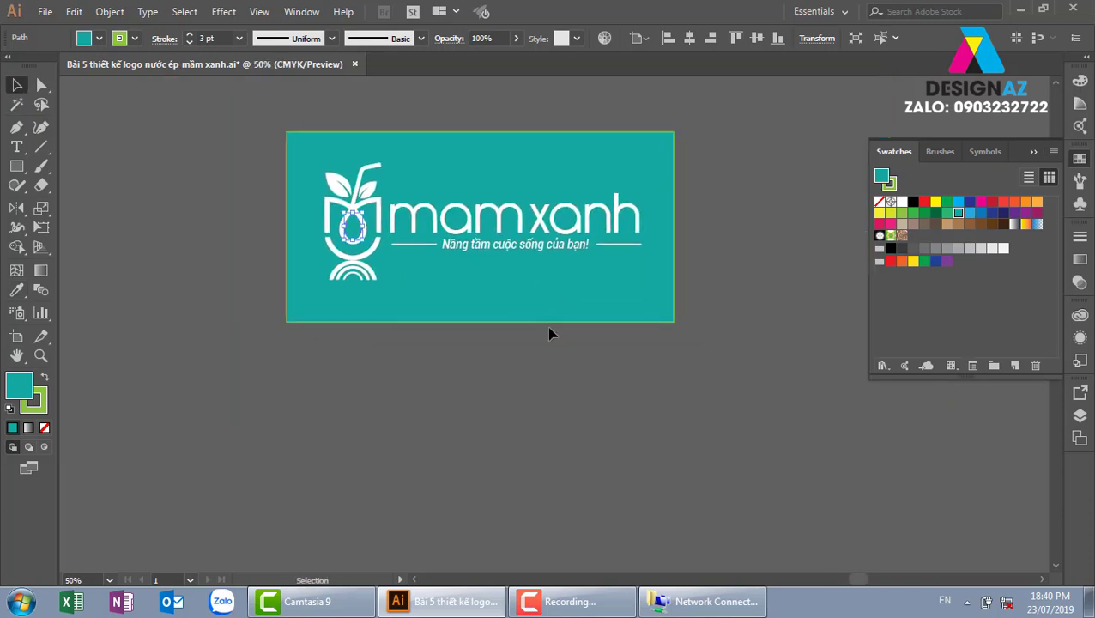
click(512, 361)
drag(253, 112, 734, 384)
drag(533, 196, 554, 398)
scroll(724, 363, down, 1)
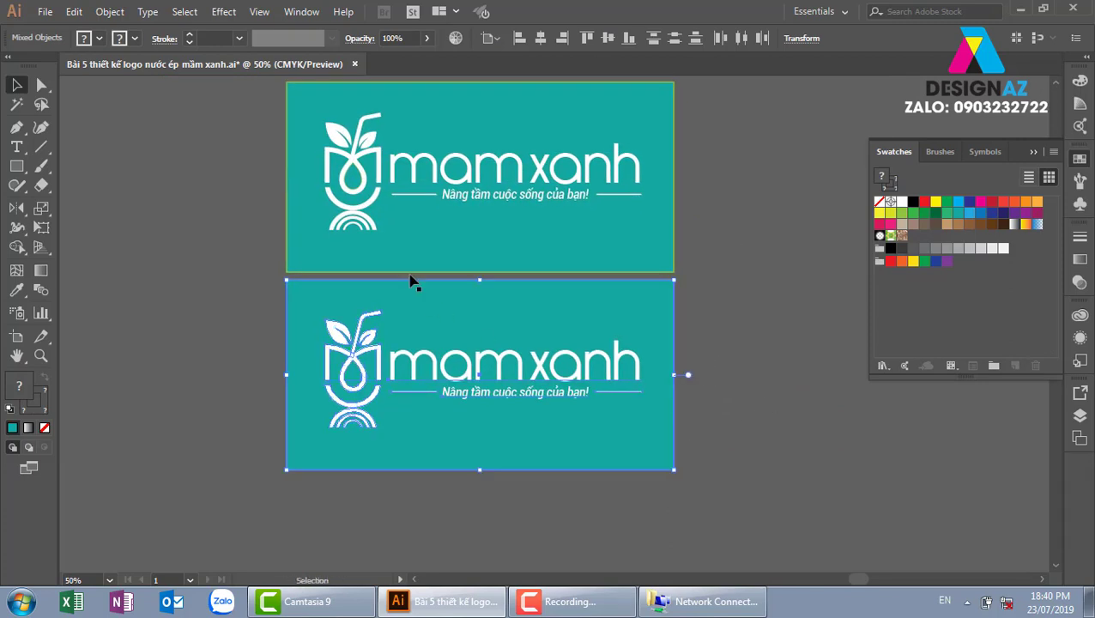
click(741, 346)
click(618, 394)
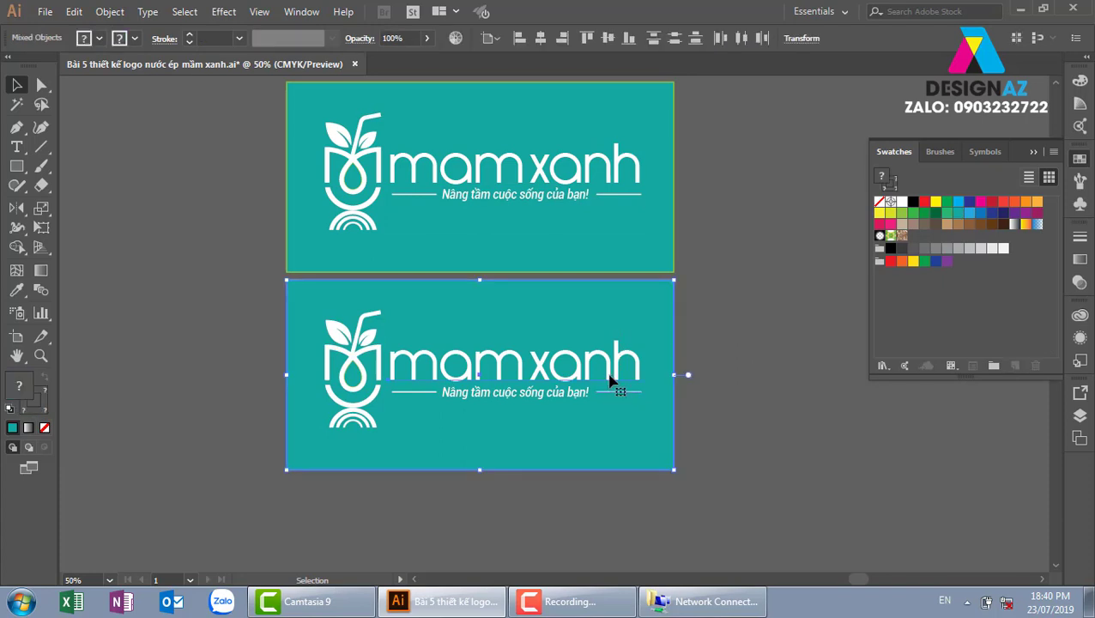
click(743, 343)
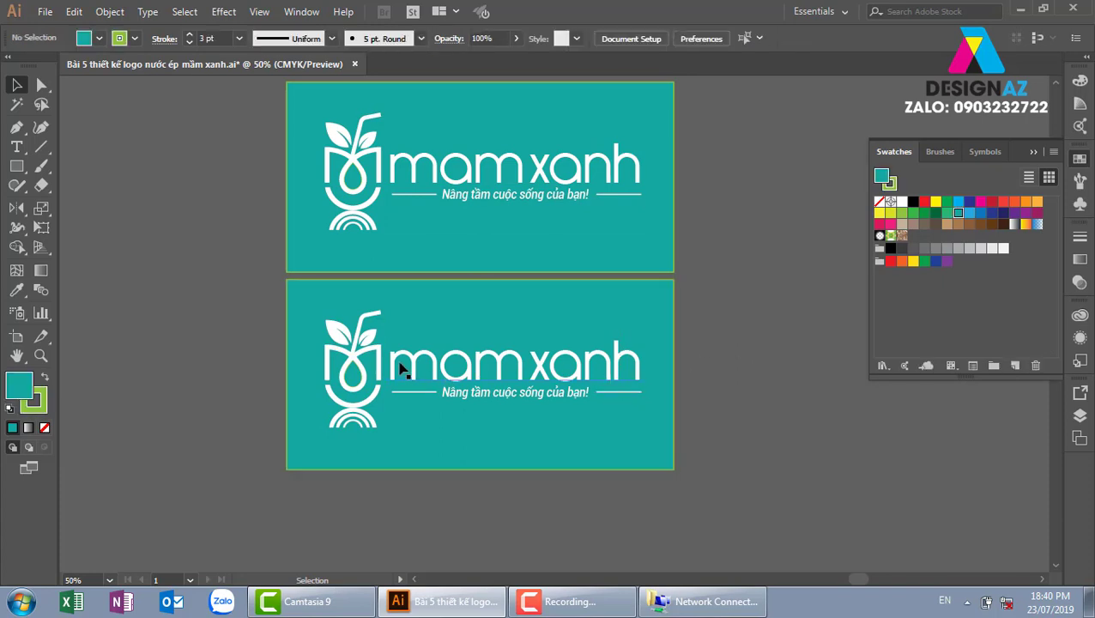
- Fill the glass mark, lettering and tagline of the lower copy with dark blue
click(326, 422)
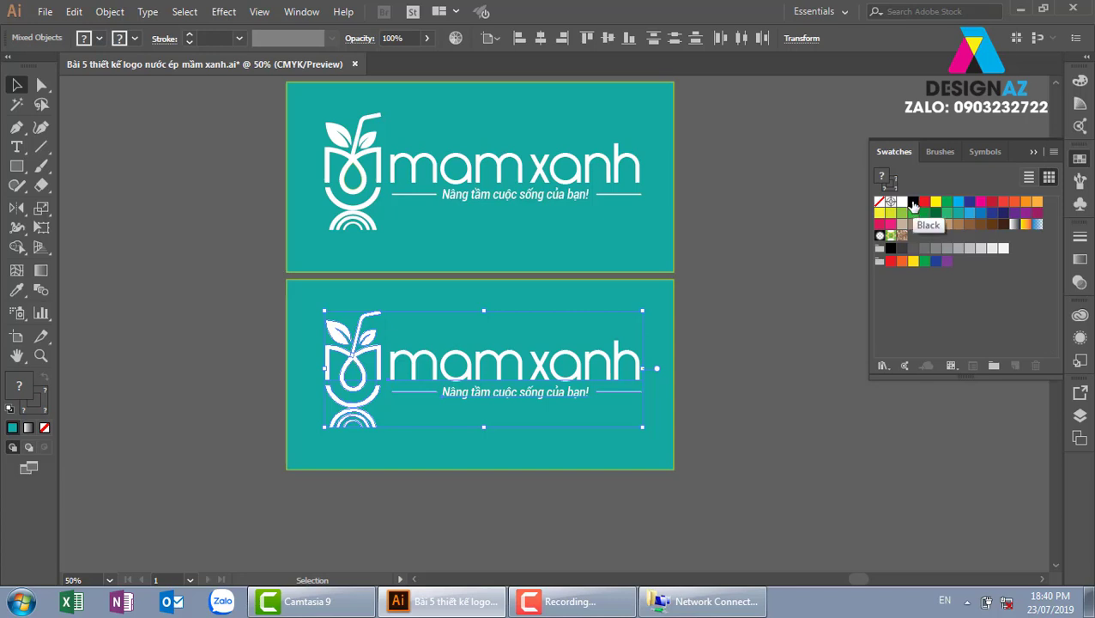
click(992, 213)
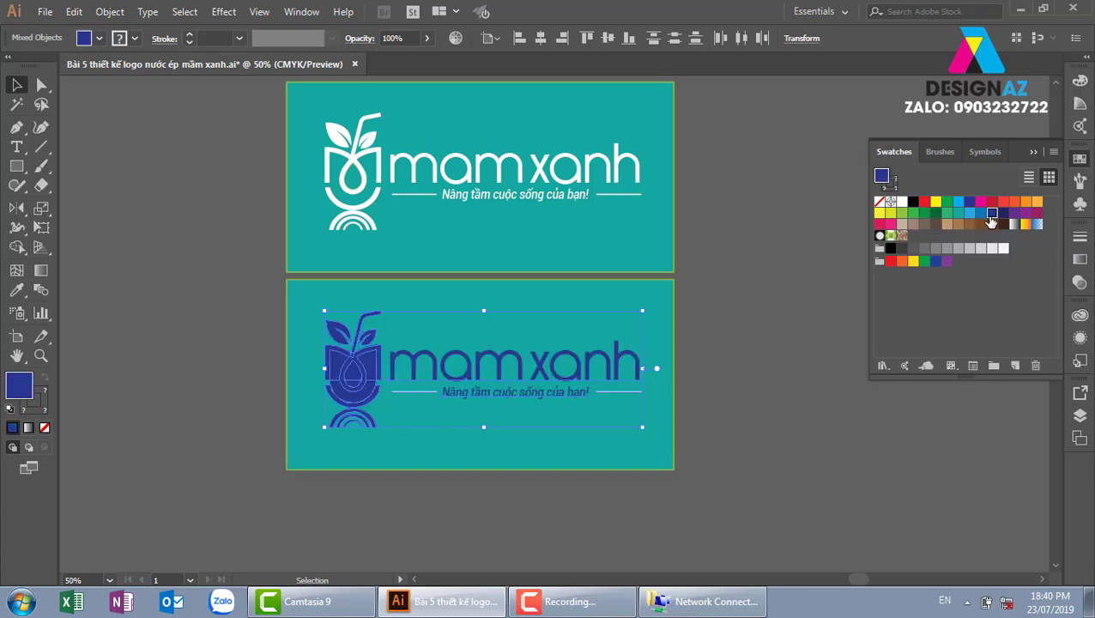
click(723, 308)
- Fill the background rectangle of the lower copy with white
click(670, 316)
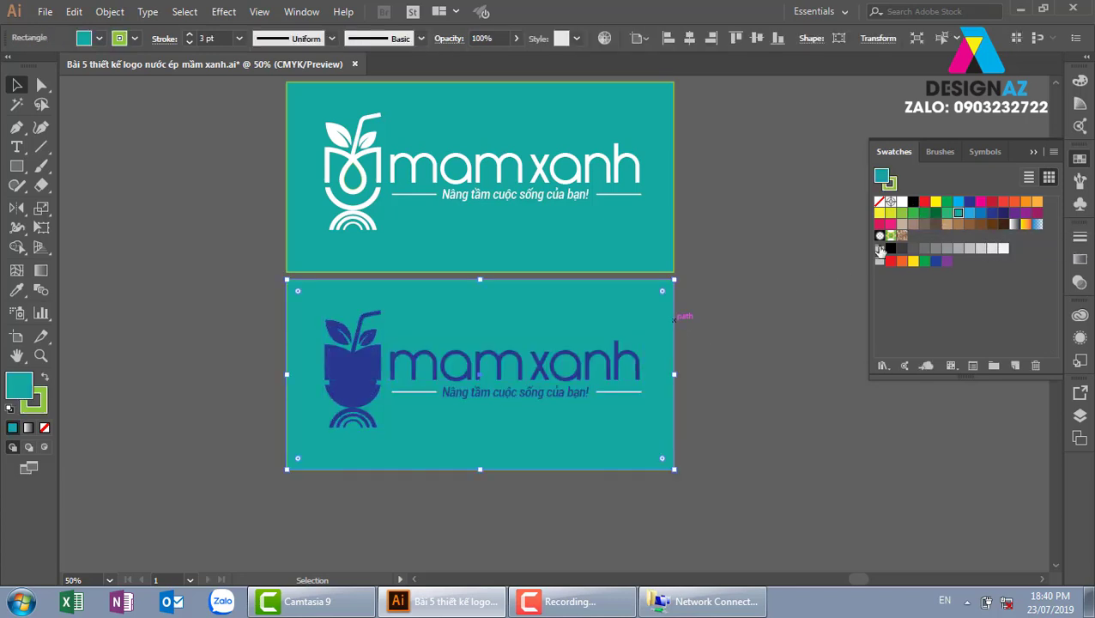
click(901, 201)
click(709, 376)
- Recolour the two inner glass panels and the bowl's interior in the copy with the white sampled from its background
key(z)
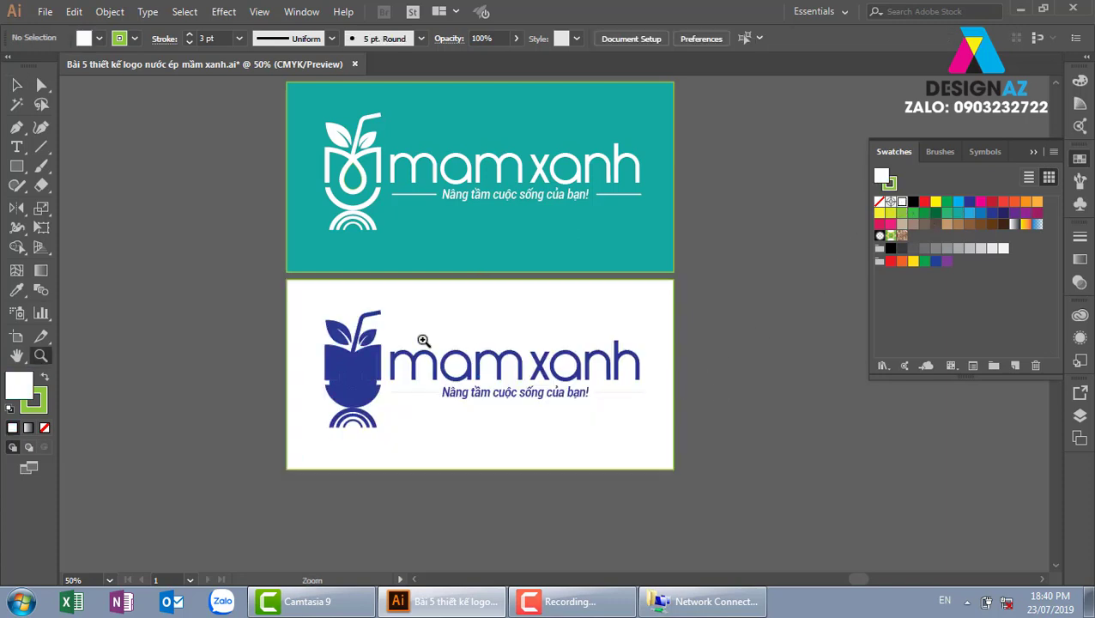
drag(251, 296, 702, 456)
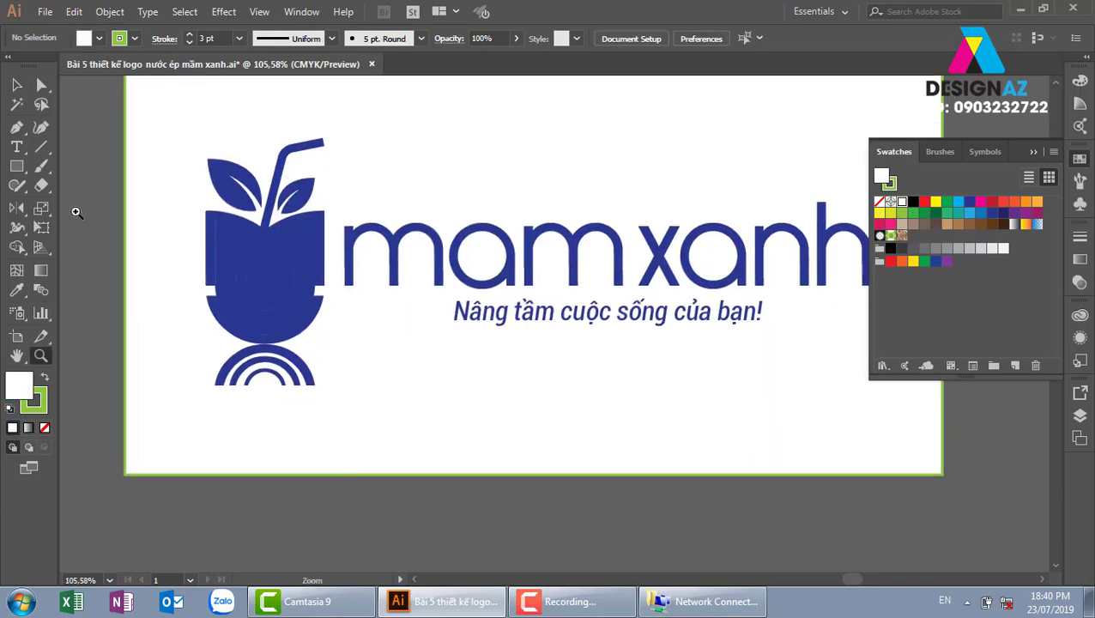
click(18, 86)
click(305, 244)
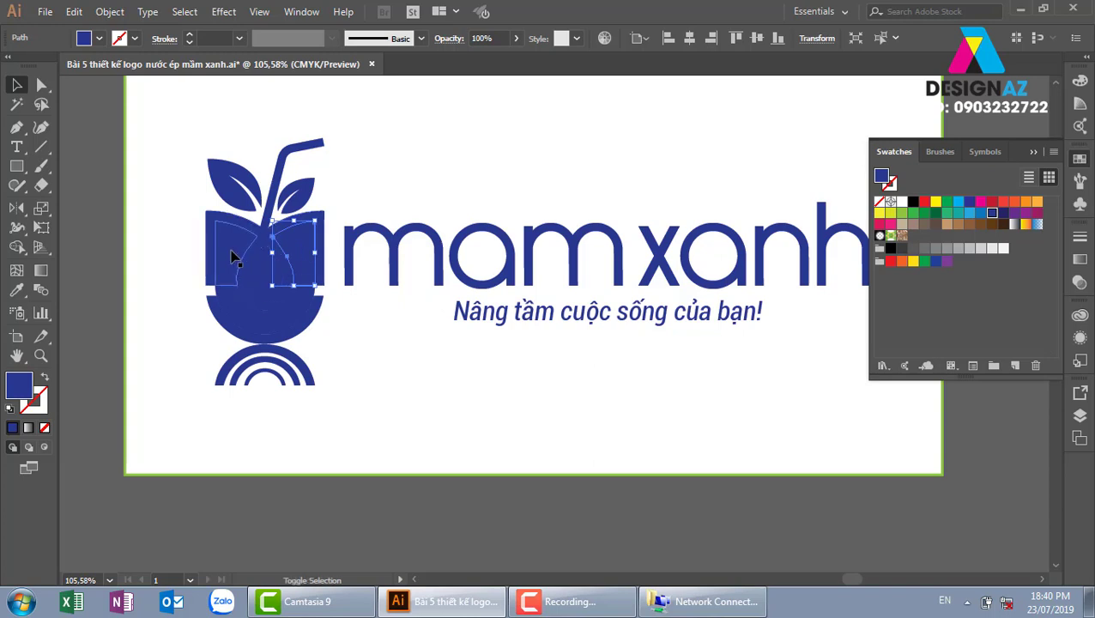
click(299, 333)
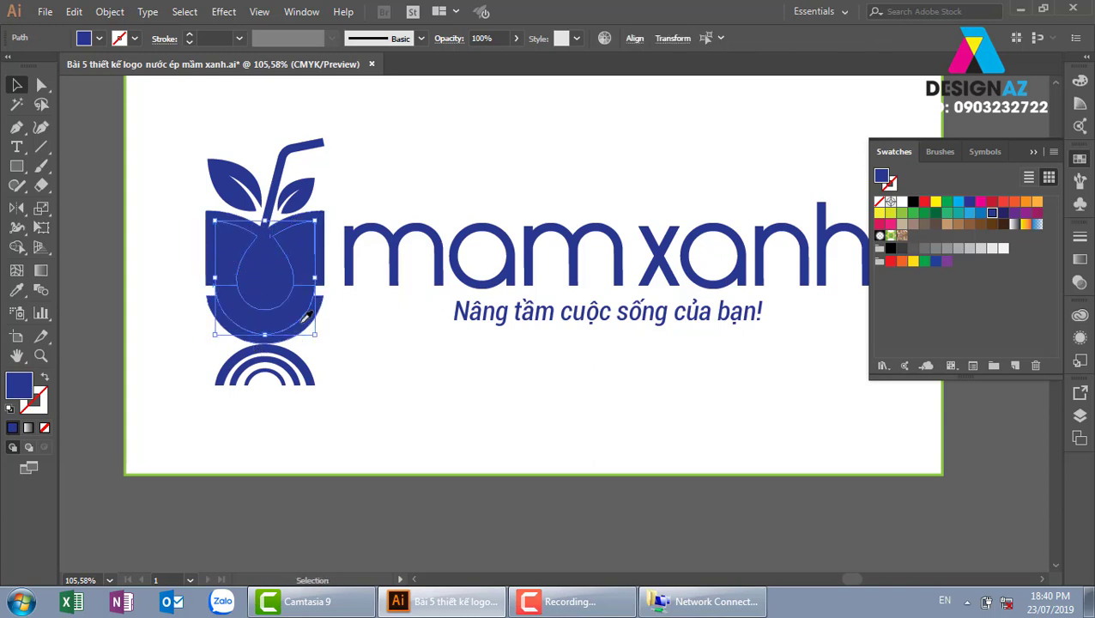
key(i)
click(405, 138)
click(17, 86)
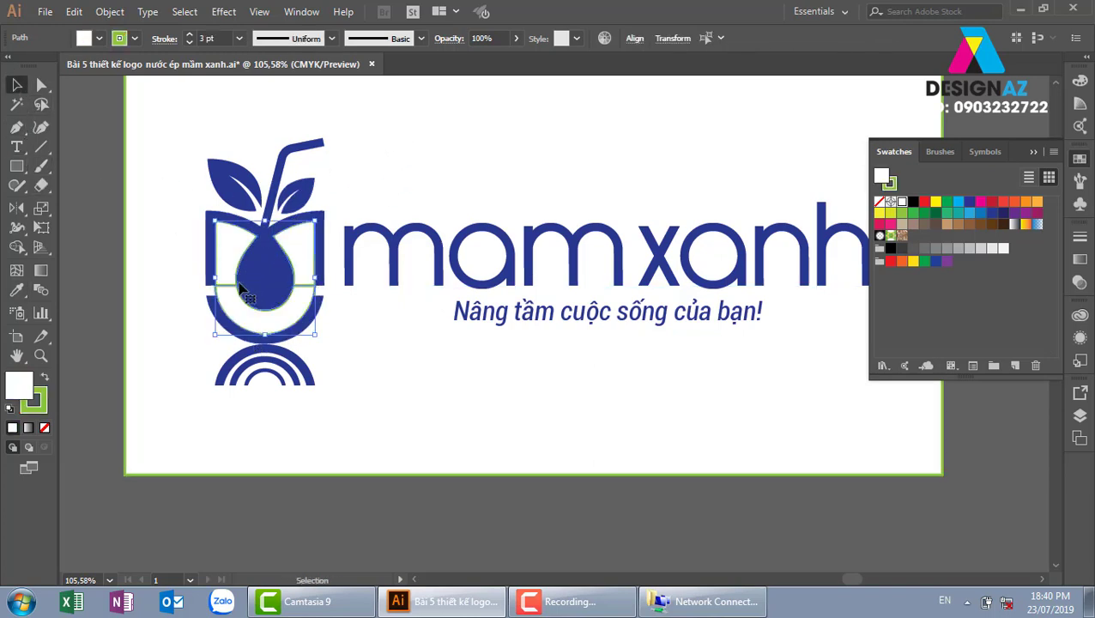
- Recolour the upper part of the droplet's interior with the sampled background white and clear the green outlines from the glass's inner panels
click(266, 277)
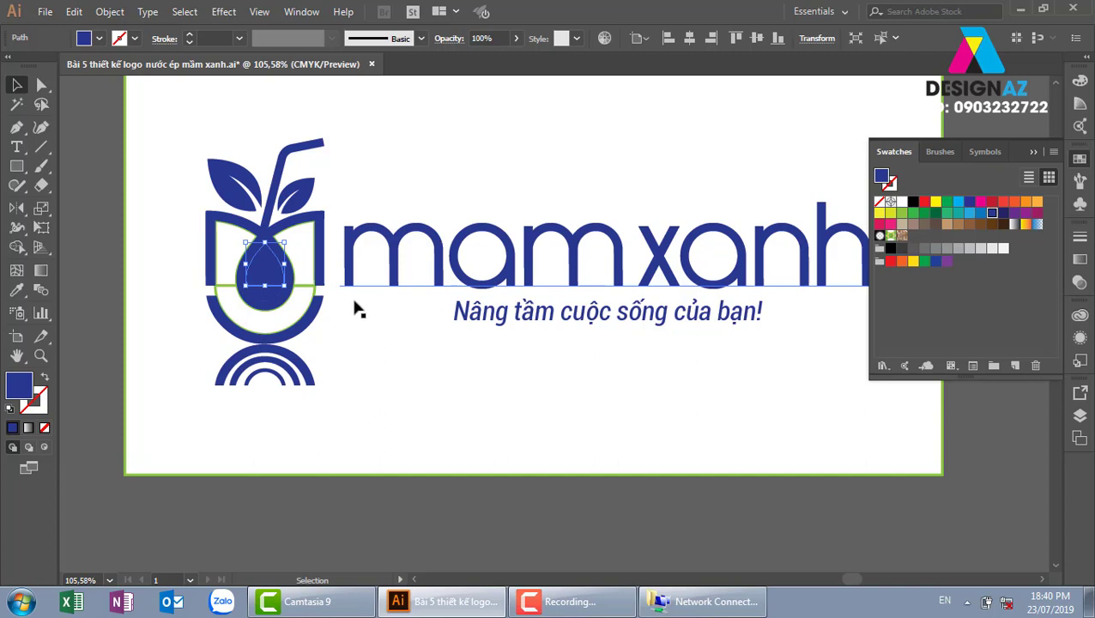
key(i)
click(410, 196)
key(v)
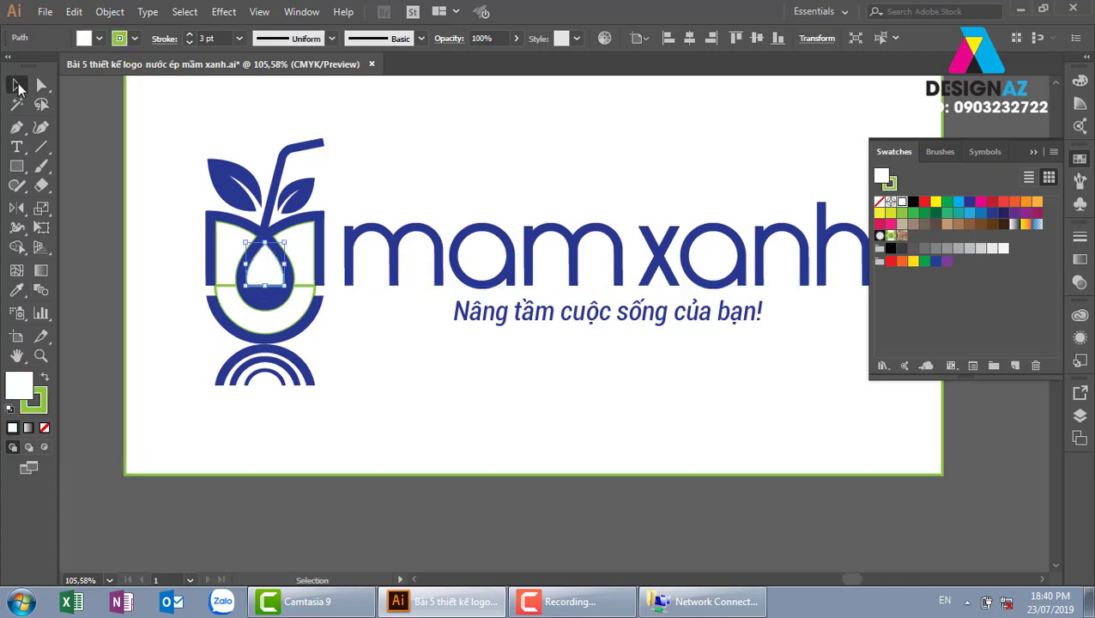
key(ctrl+z)
key(ctrl+shift+a)
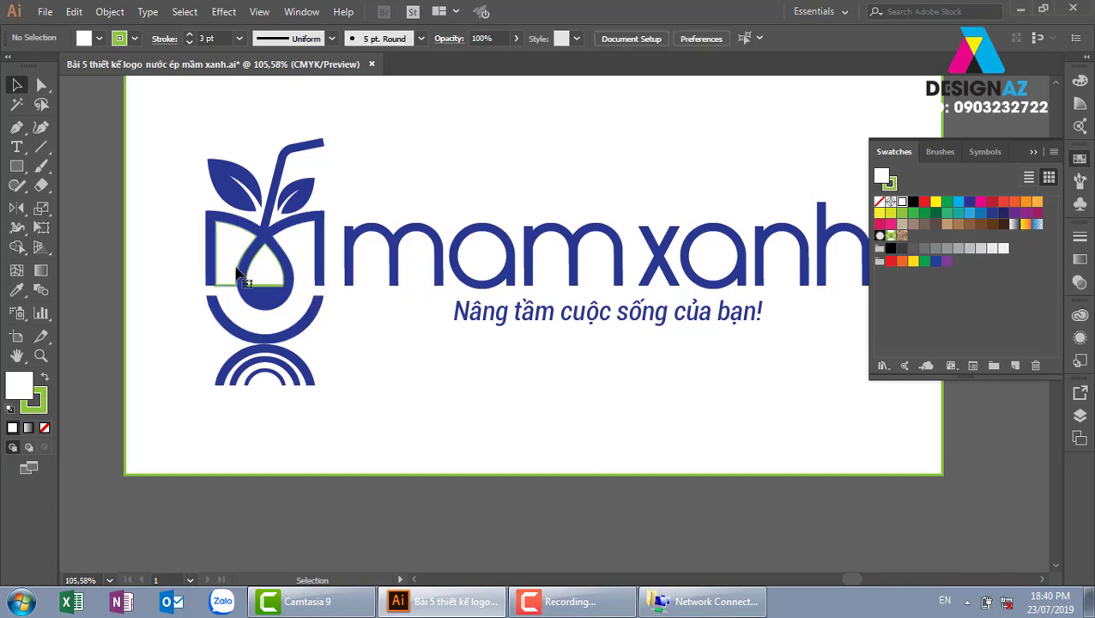
- Give both parts of the droplet's interior in the lower copy the white sampled from the background, with no stroke
click(234, 270)
shift+click(234, 273)
shift+click(262, 289)
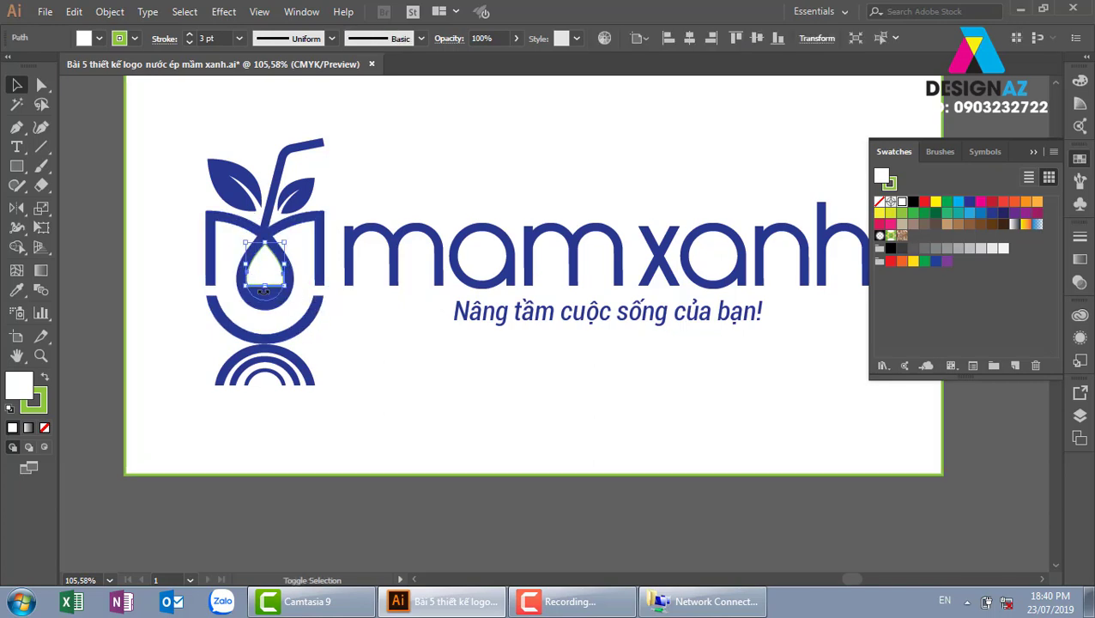
key(i)
click(267, 302)
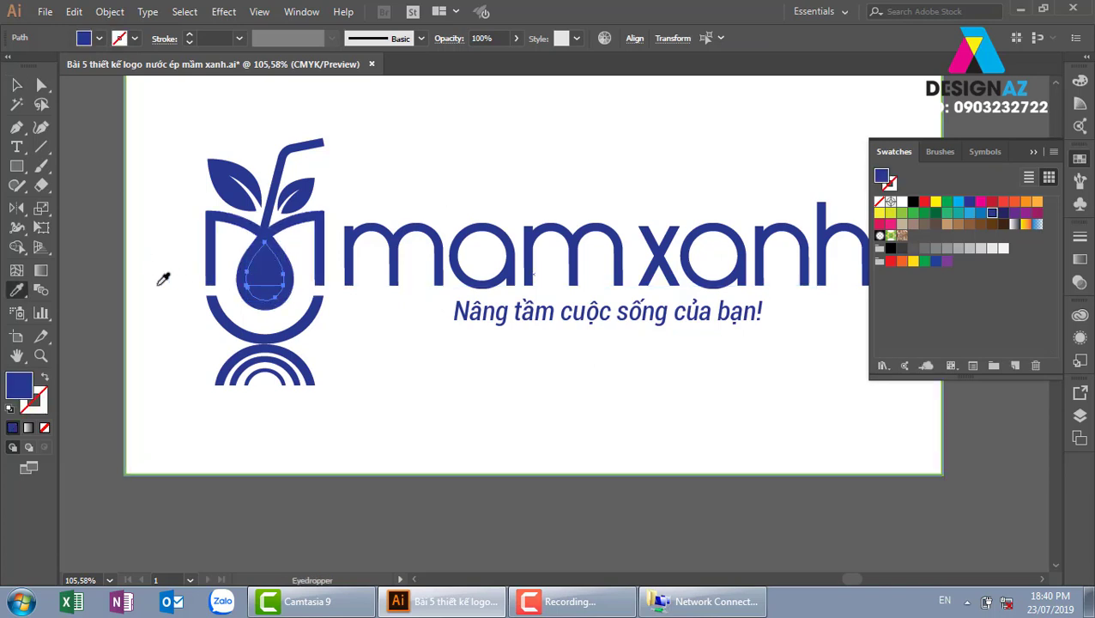
click(156, 284)
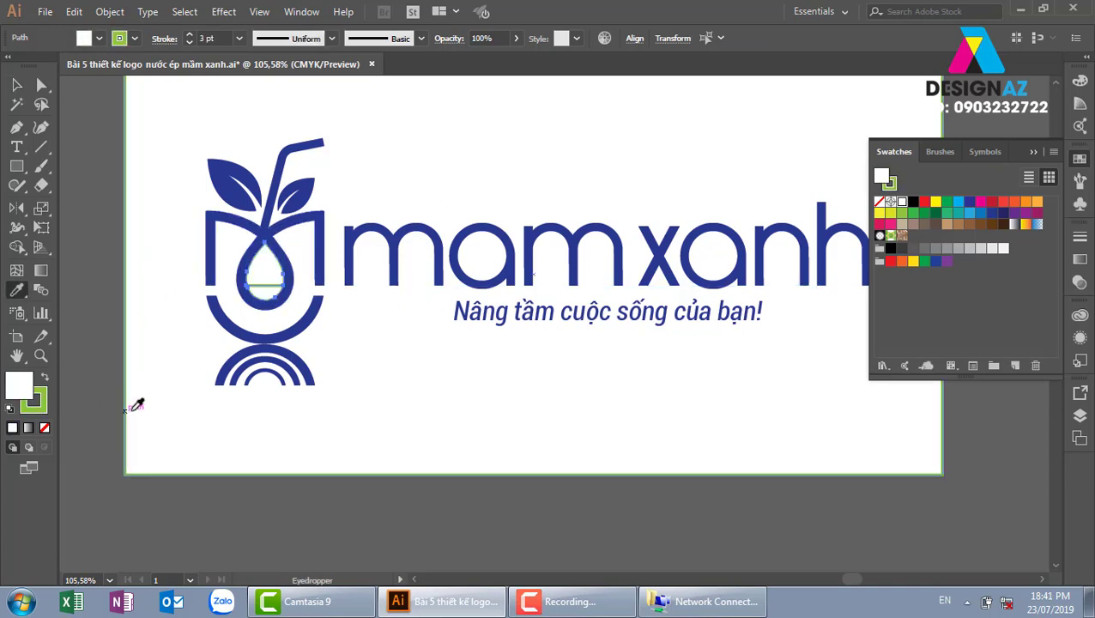
key(x)
key(slash)
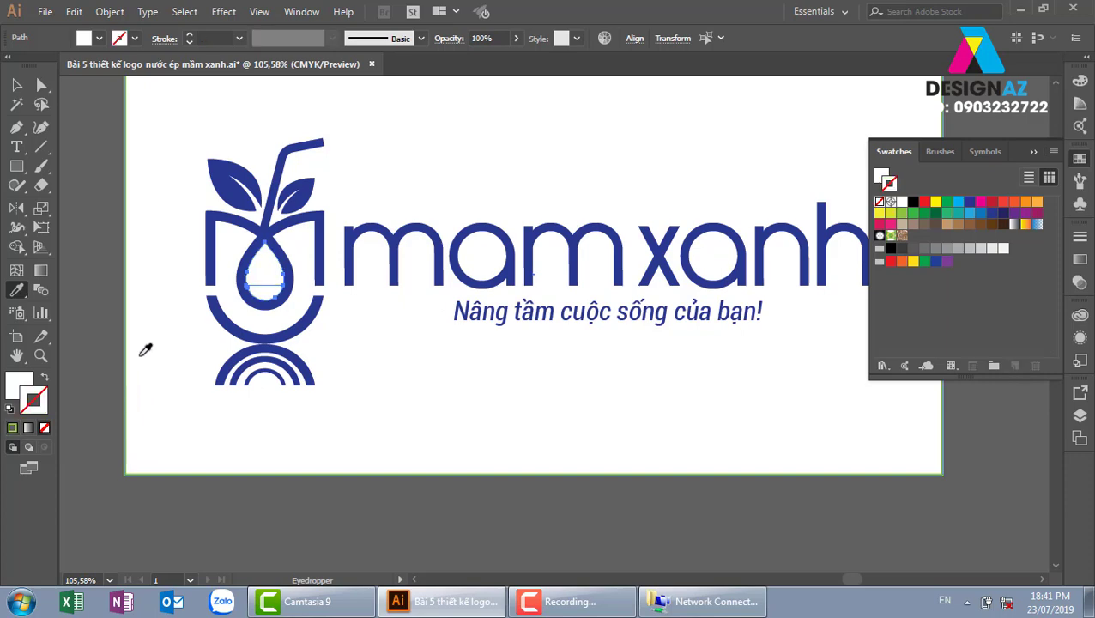
click(19, 86)
click(547, 386)
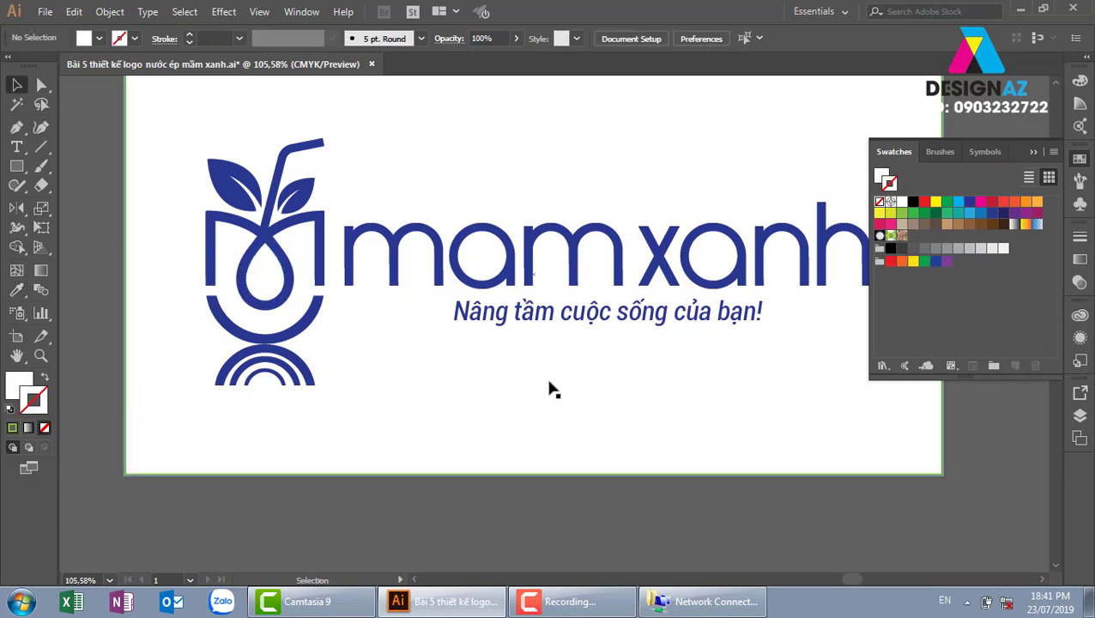
- Duplicate the teal logo version with its background rectangle directly to the right of the original
scroll(553, 382, right, 2)
scroll(566, 375, down, 3)
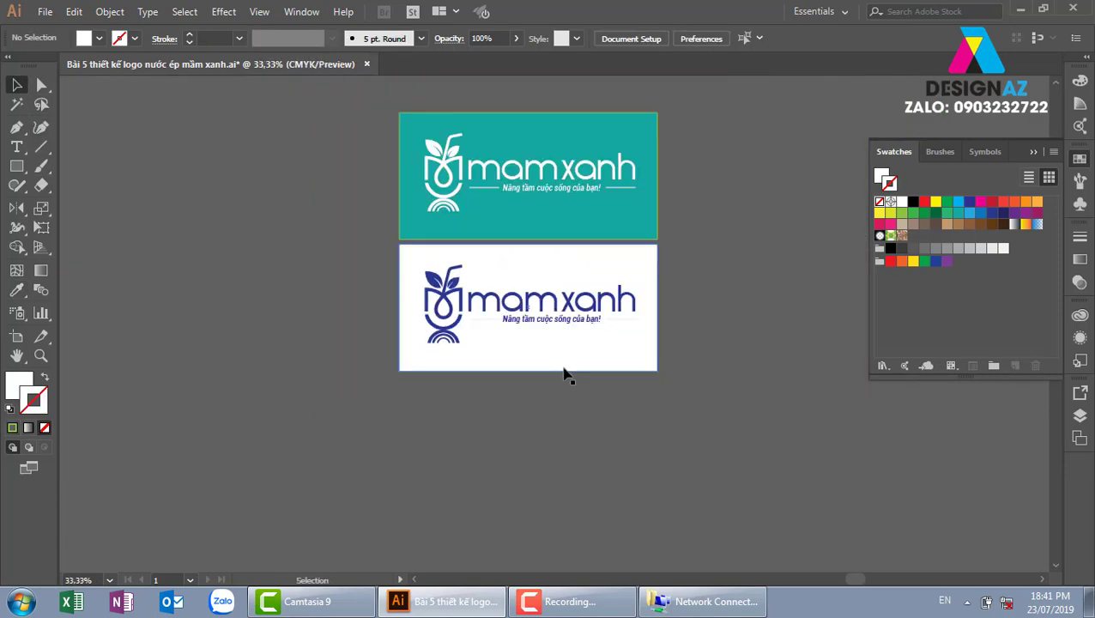
drag(689, 283, 522, 297)
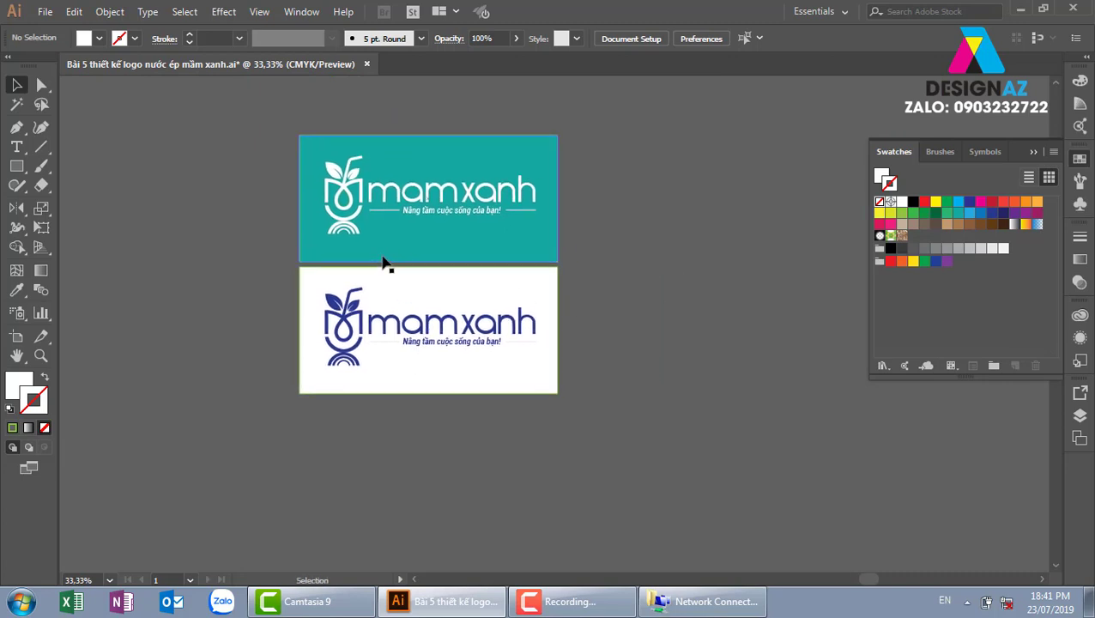
scroll(560, 315, right, 3)
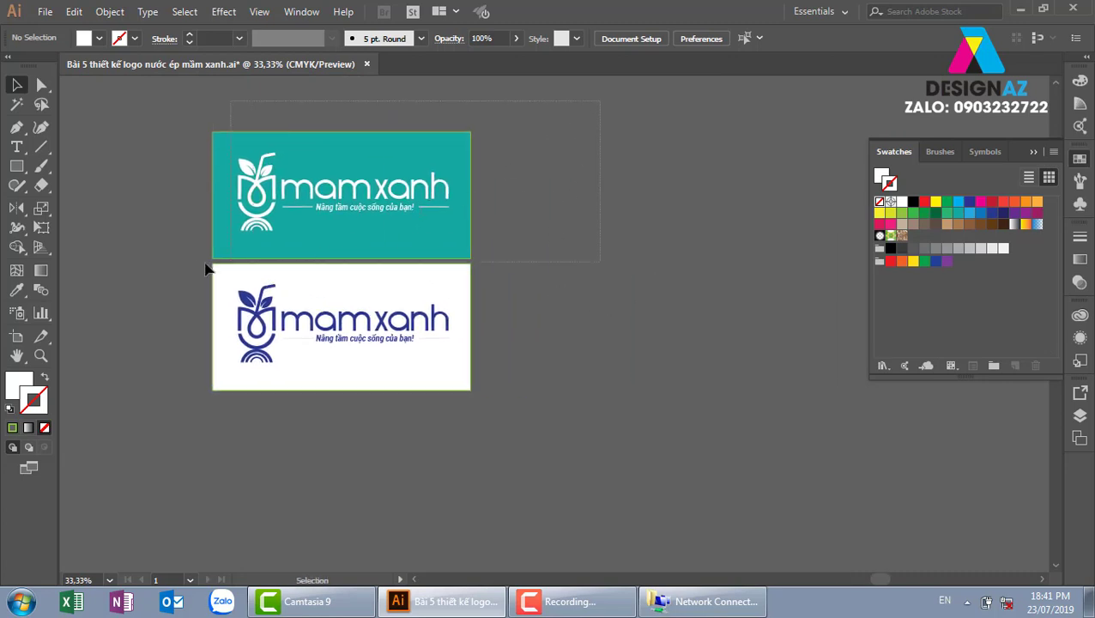
drag(206, 270, 323, 251)
drag(262, 234, 522, 226)
click(663, 340)
- Fill both leaves of the new teal copy with light green, leaving them without a stroke
key(z)
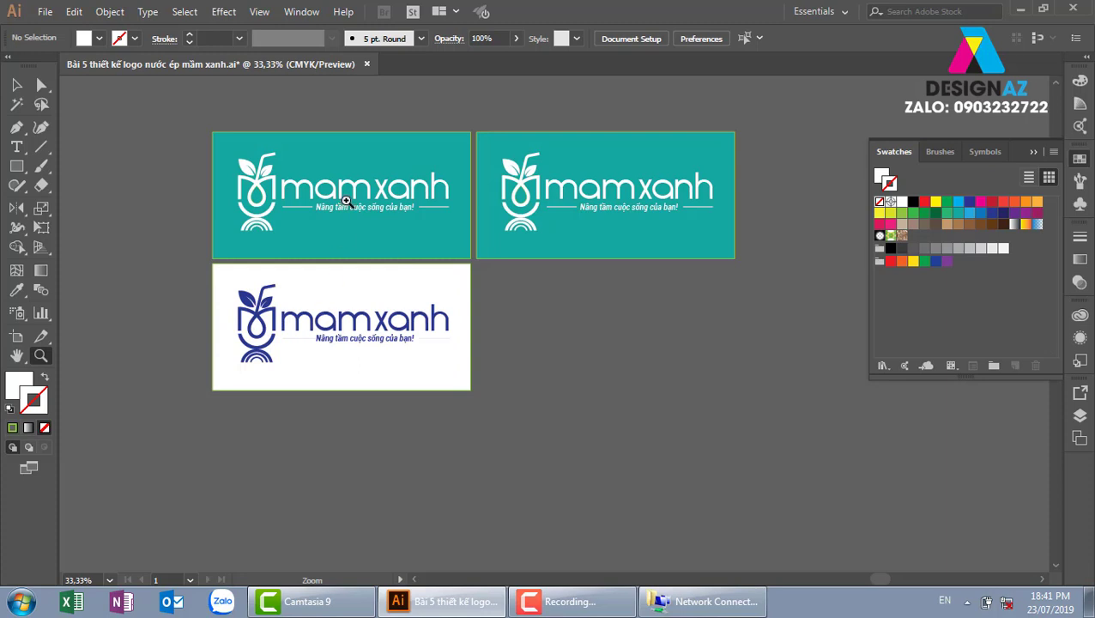
drag(479, 115, 809, 303)
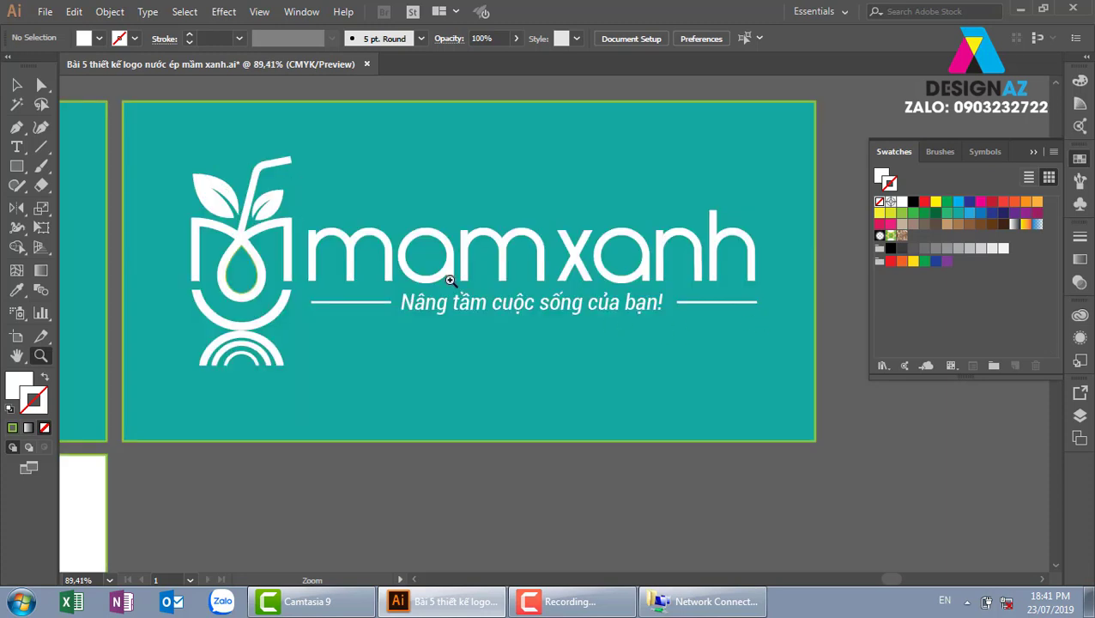
key(v)
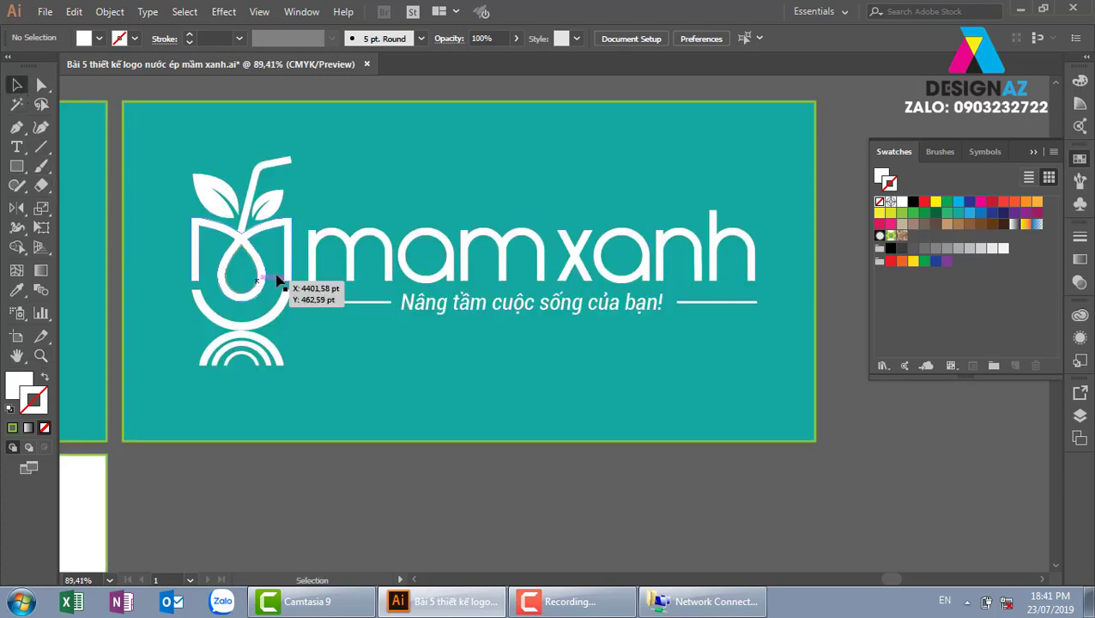
click(283, 266)
click(262, 210)
shift+click(220, 214)
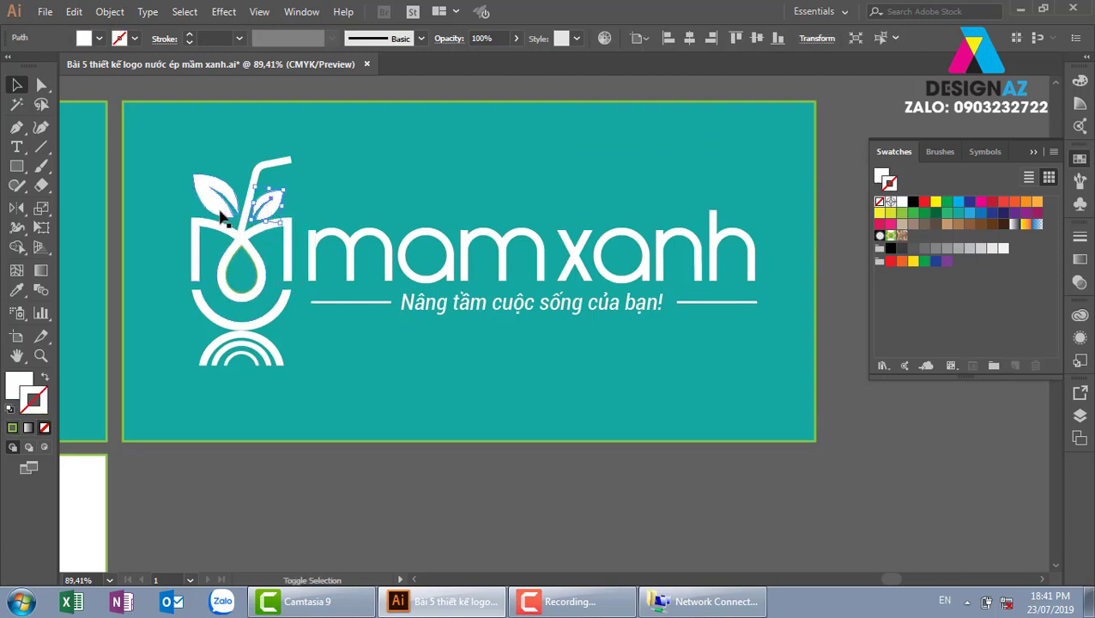
click(902, 212)
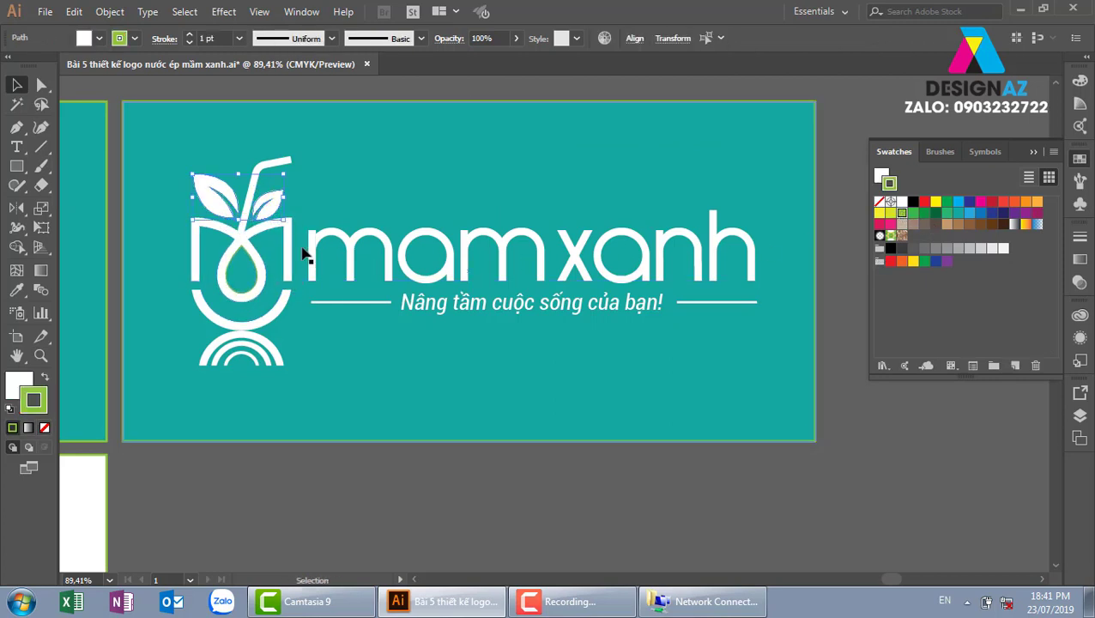
key(ctrl+z)
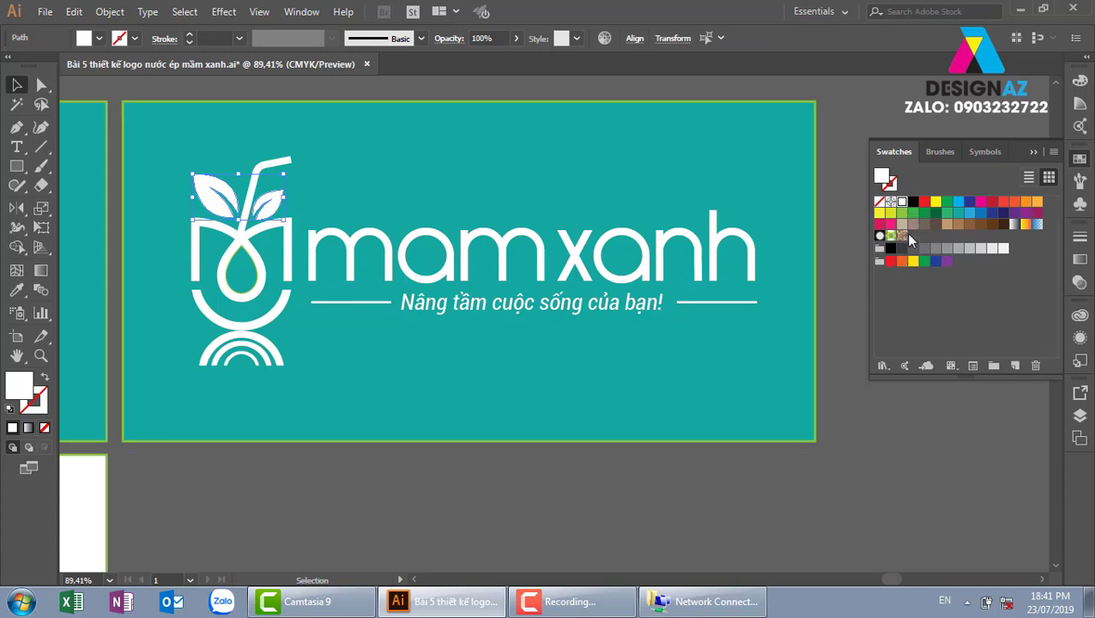
click(904, 213)
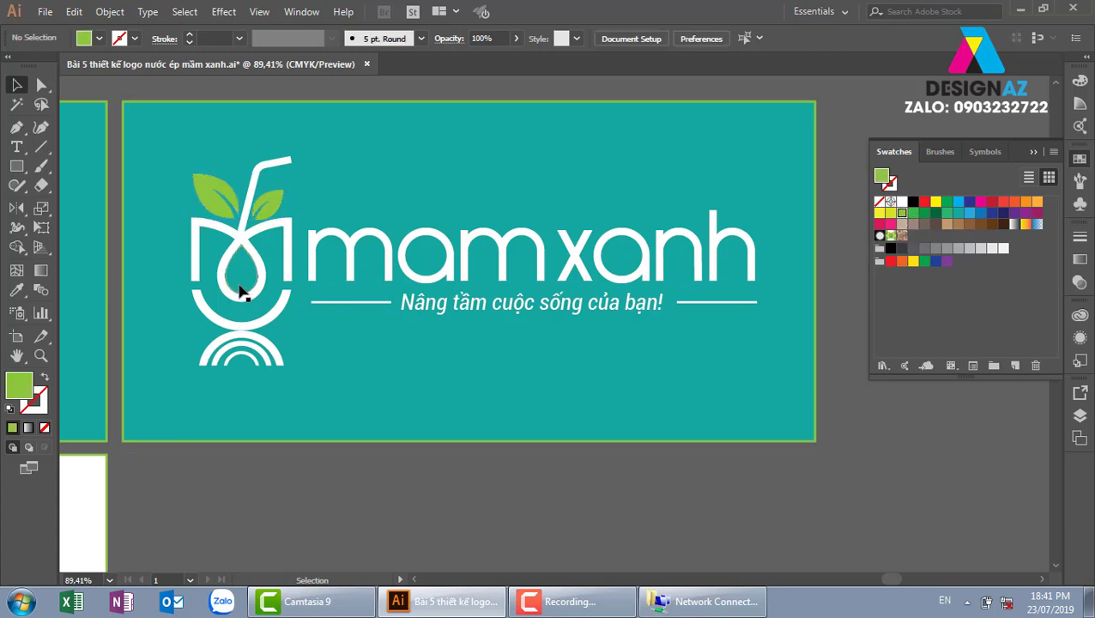
- Fill the droplet's interior in the new copy with the same light green as the leaves
click(248, 288)
click(910, 216)
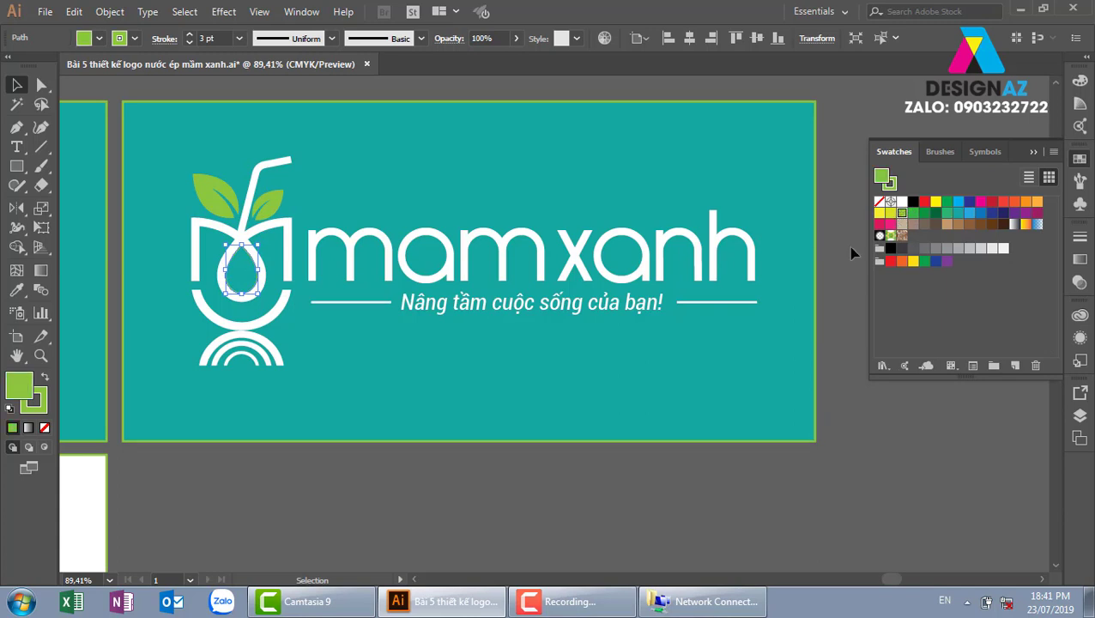
click(630, 525)
- Delete the new copy's teal background rectangle and fill its tagline with light green
click(591, 427)
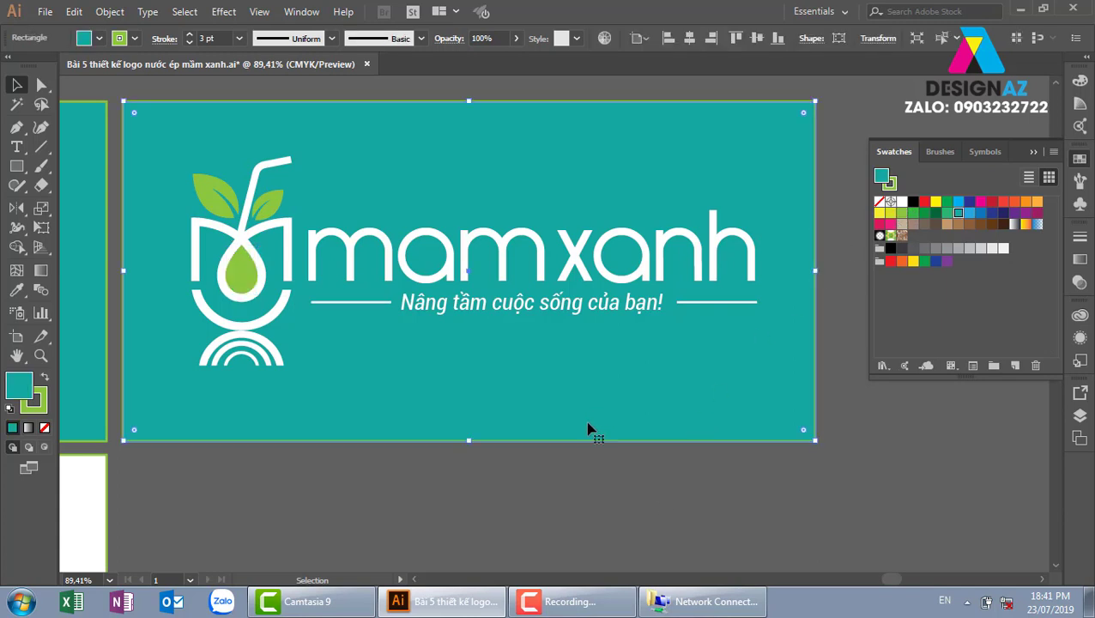
key(Delete)
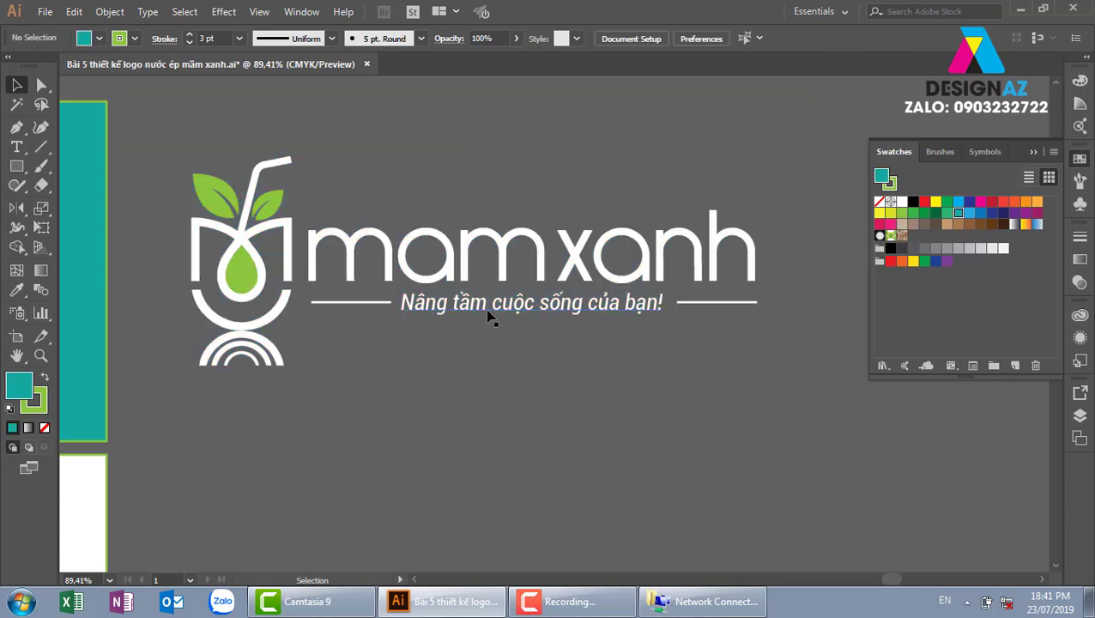
click(551, 309)
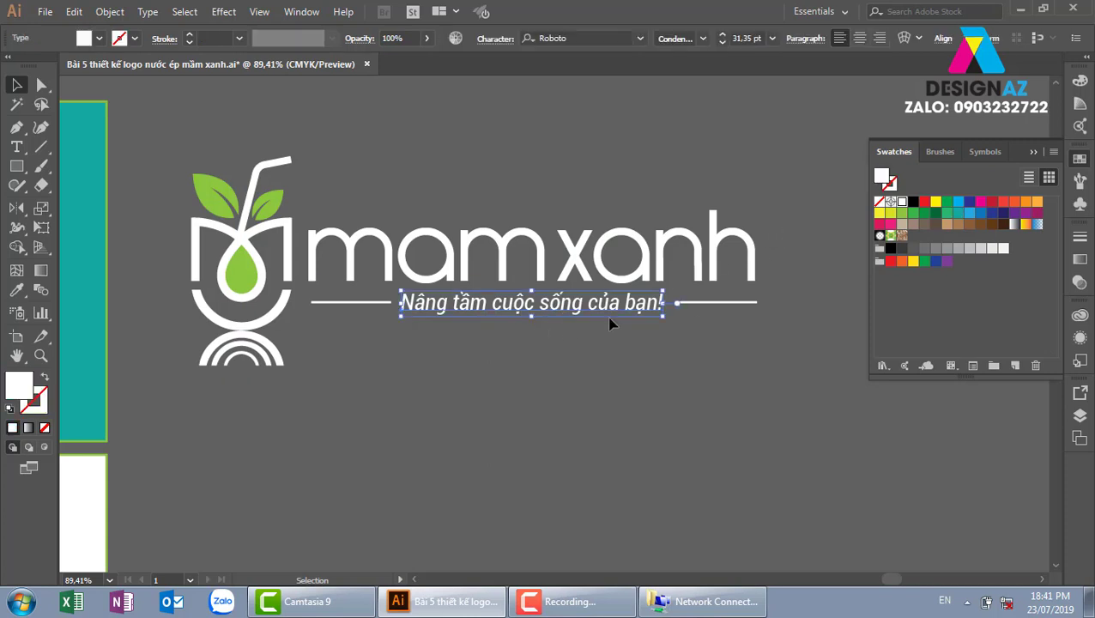
click(901, 212)
click(638, 414)
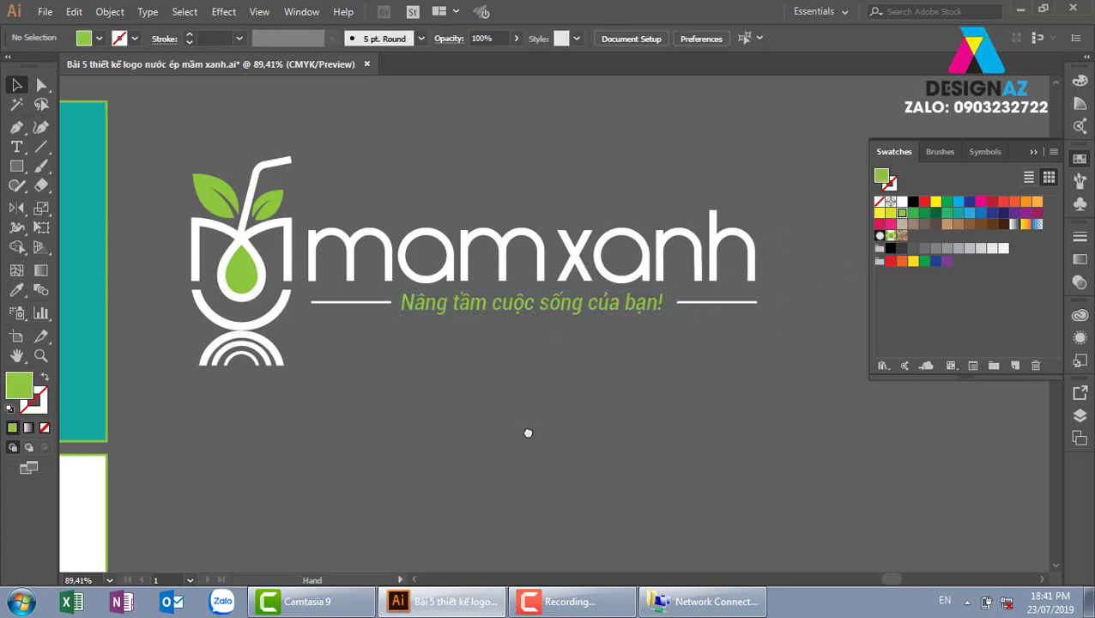
- Show all three logo versions together and collapse the Swatches panel
drag(528, 432, 599, 421)
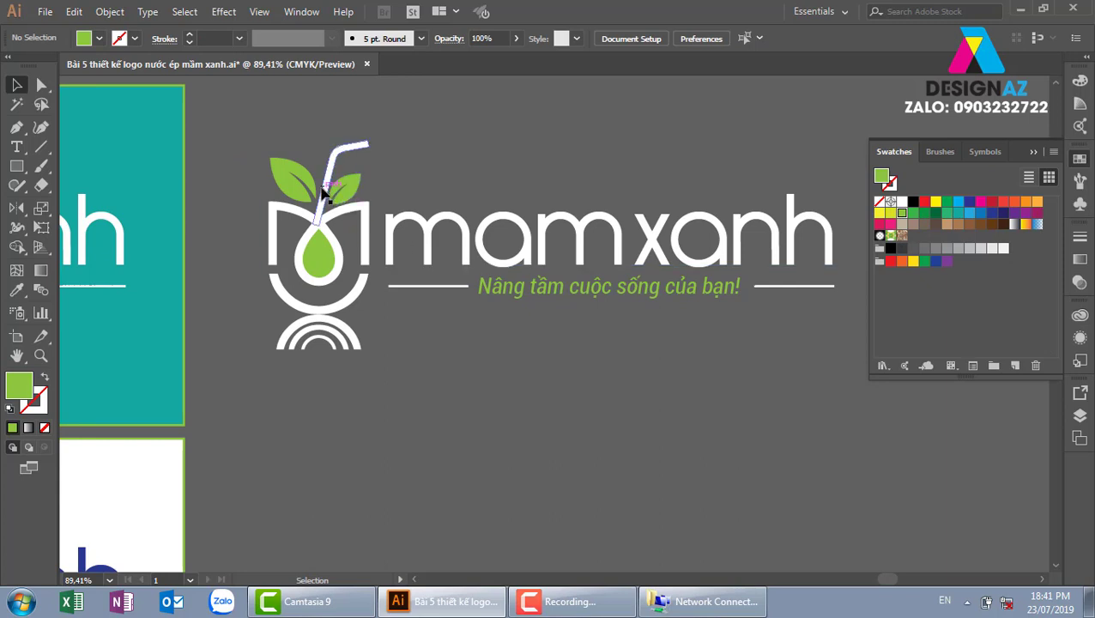
key(ctrl+minus)
key(ctrl+minus)
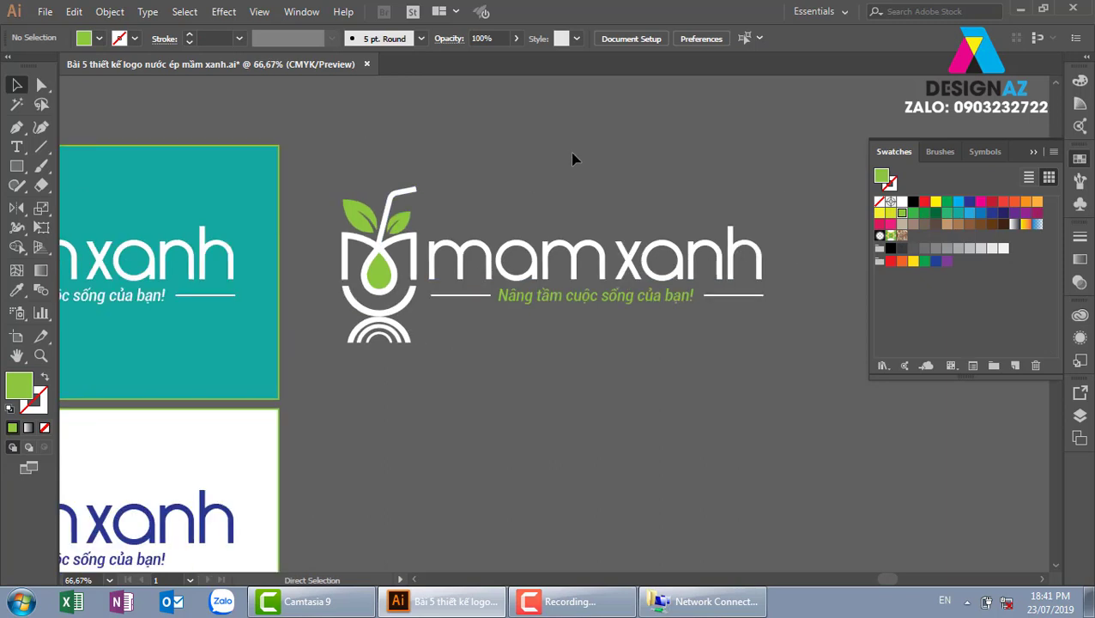
drag(573, 439, 642, 393)
click(1031, 152)
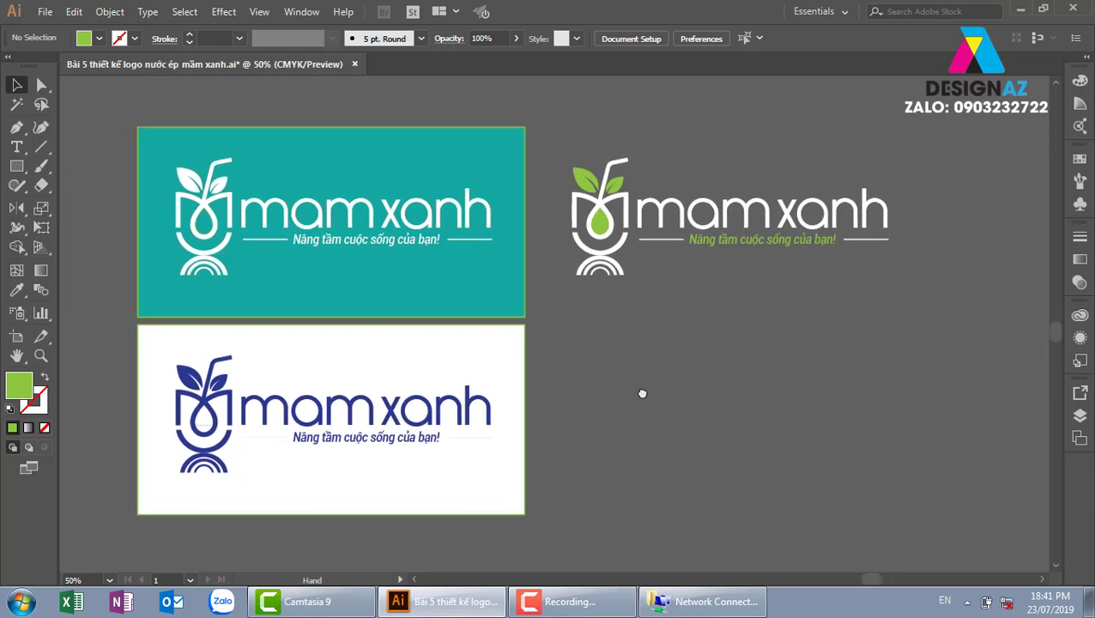